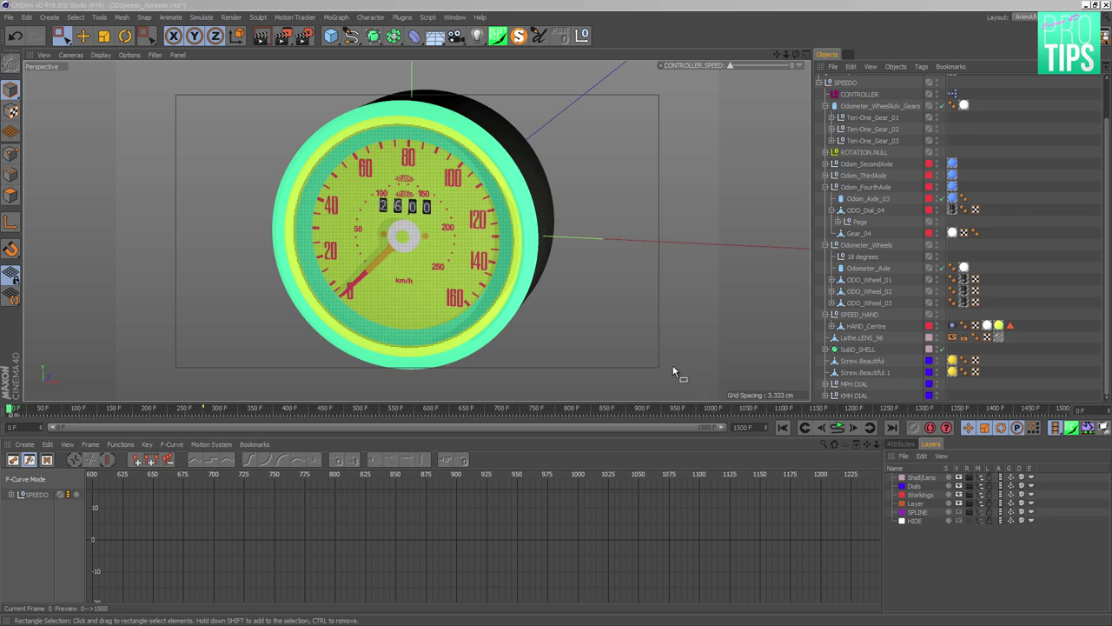
- Play the speedometer animation and raise the CONTROLLER.SPEED value to drive the needle up the dial
left_click(838, 429)
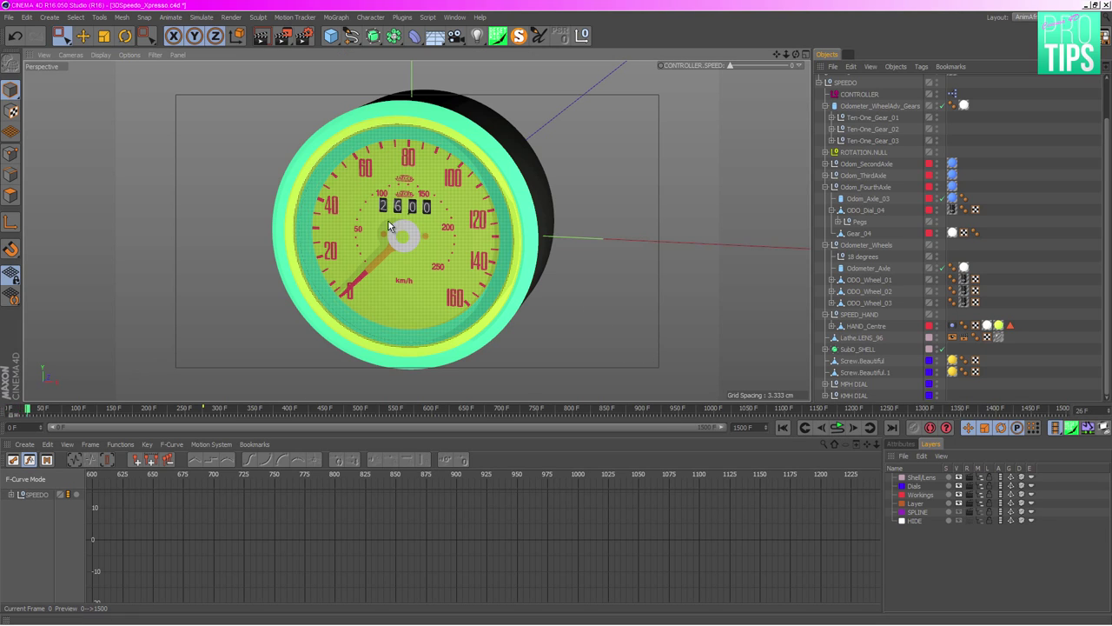
left_click_drag(734, 65, 747, 73)
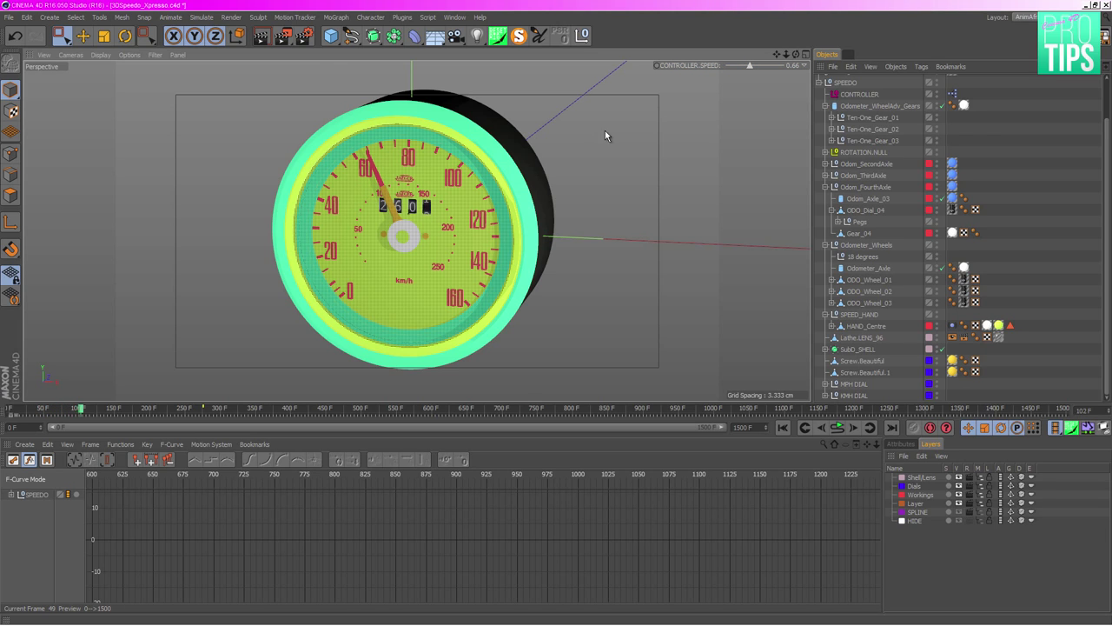
left_click(284, 36)
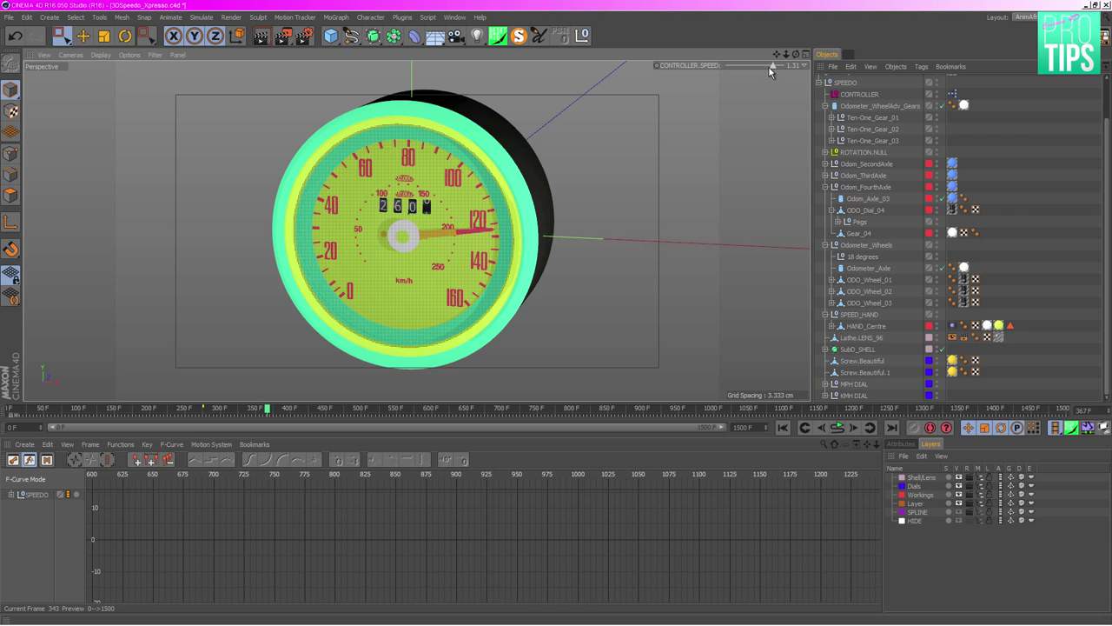
left_click_drag(368, 187, 692, 189, "alt")
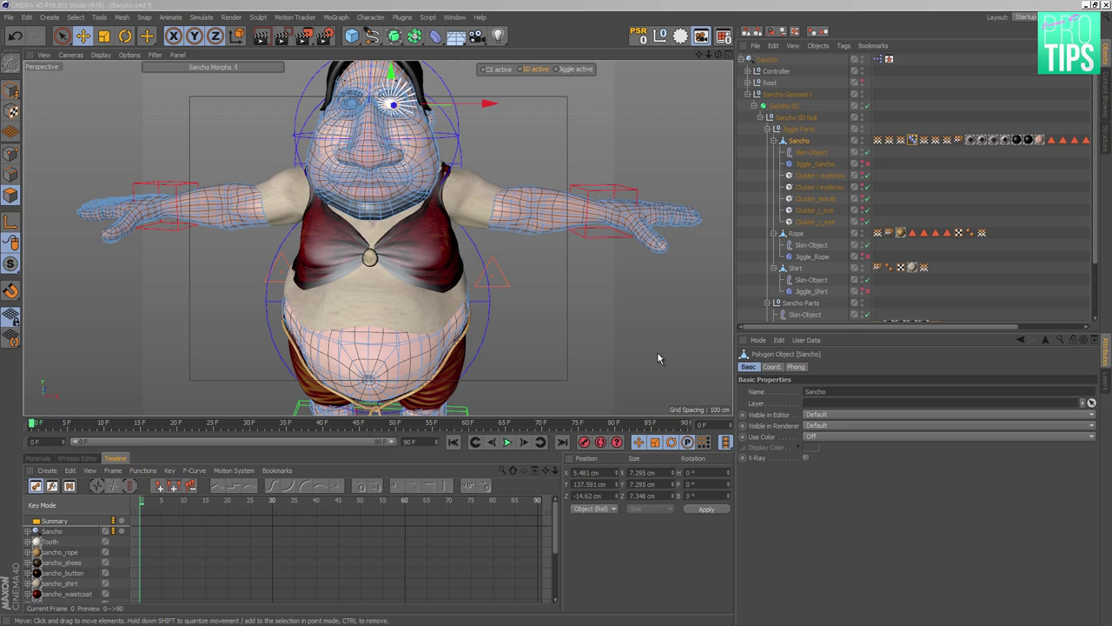
- Open the Sancho Morphs pose morph tag and set L_Smile and R_Smile to 61%, R_Snear to 36% and L_Frown to 45%
left_click(912, 140)
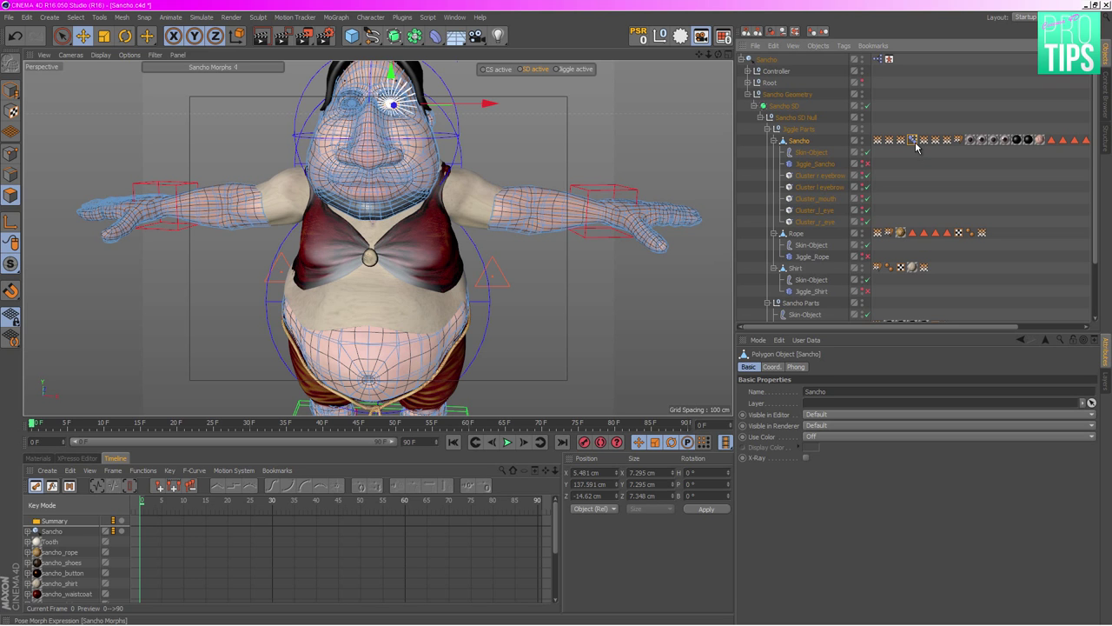
scroll(423, 212, "up", 8)
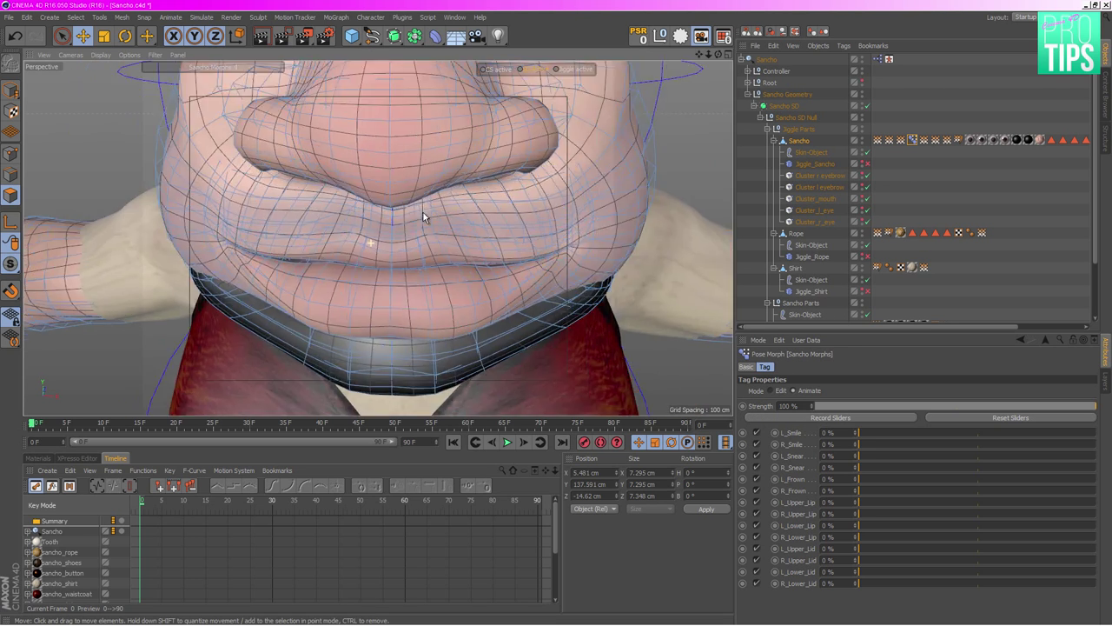
scroll(423, 212, "down", 5)
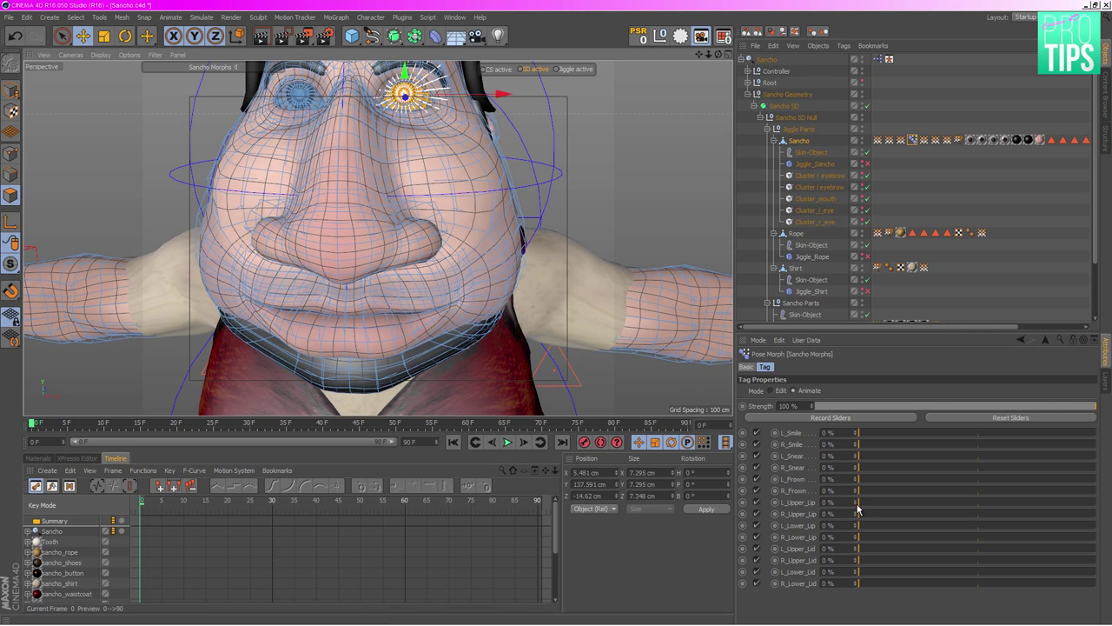
left_click_drag(873, 444, 1004, 444)
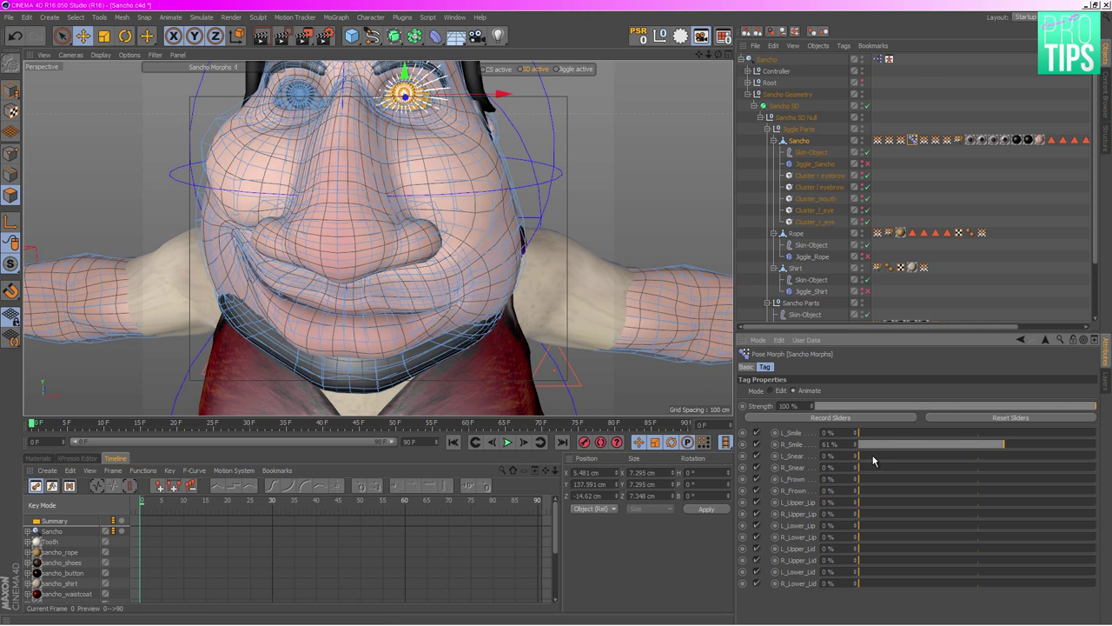
left_click_drag(868, 437, 1003, 439)
left_click_drag(874, 472, 943, 468)
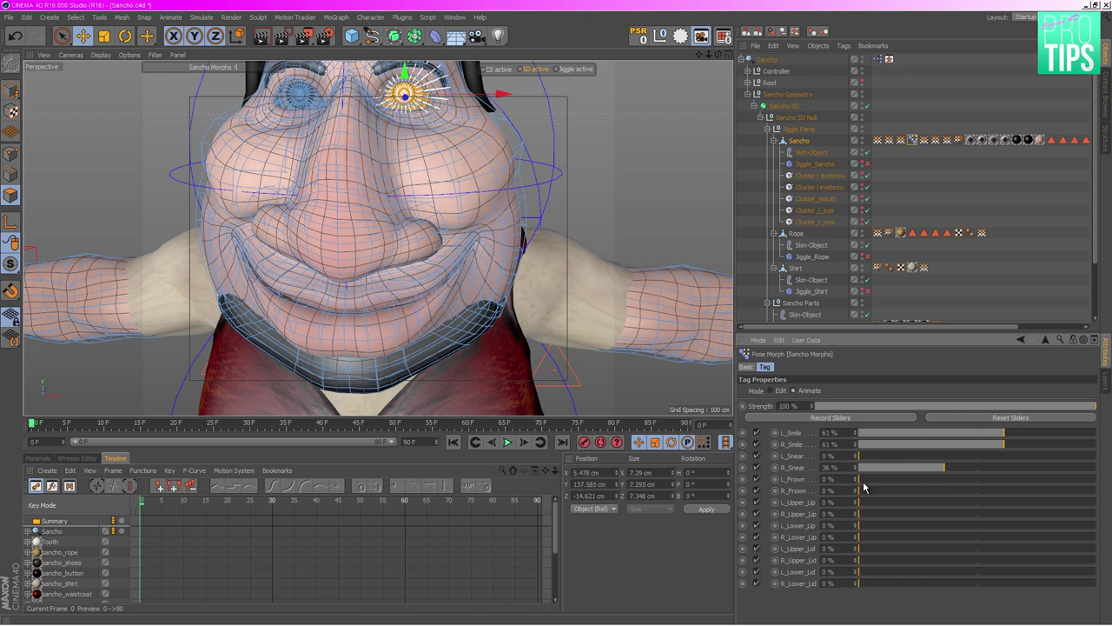
left_click_drag(873, 484, 966, 481)
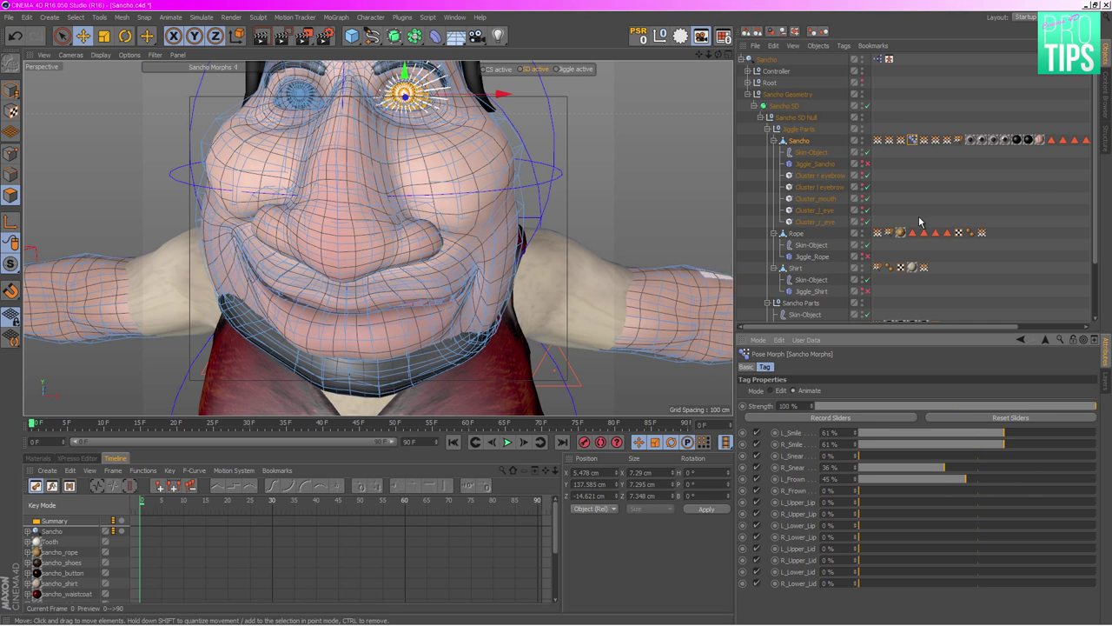
- Set R_Upper_Lip to 91%, set L_Lower_Lip, R_Lower_Lip and L_Upper_Lid to 100%, and raise R_Upper_Lid
left_click_drag(893, 518, 1097, 524)
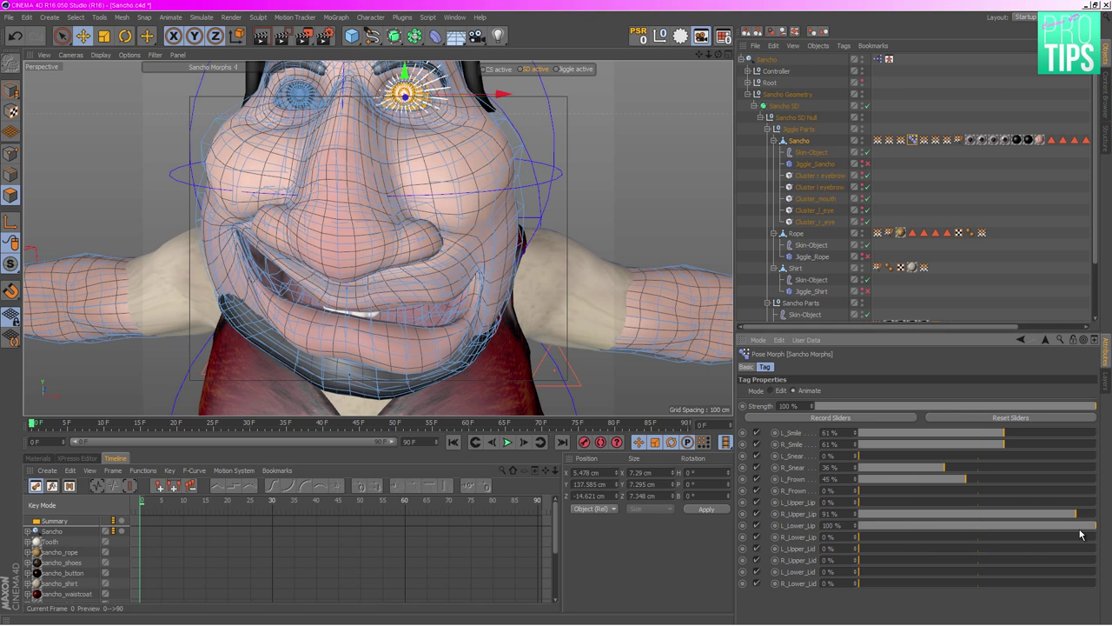
left_click_drag(880, 539, 1095, 538)
left_click_drag(892, 556, 1097, 549)
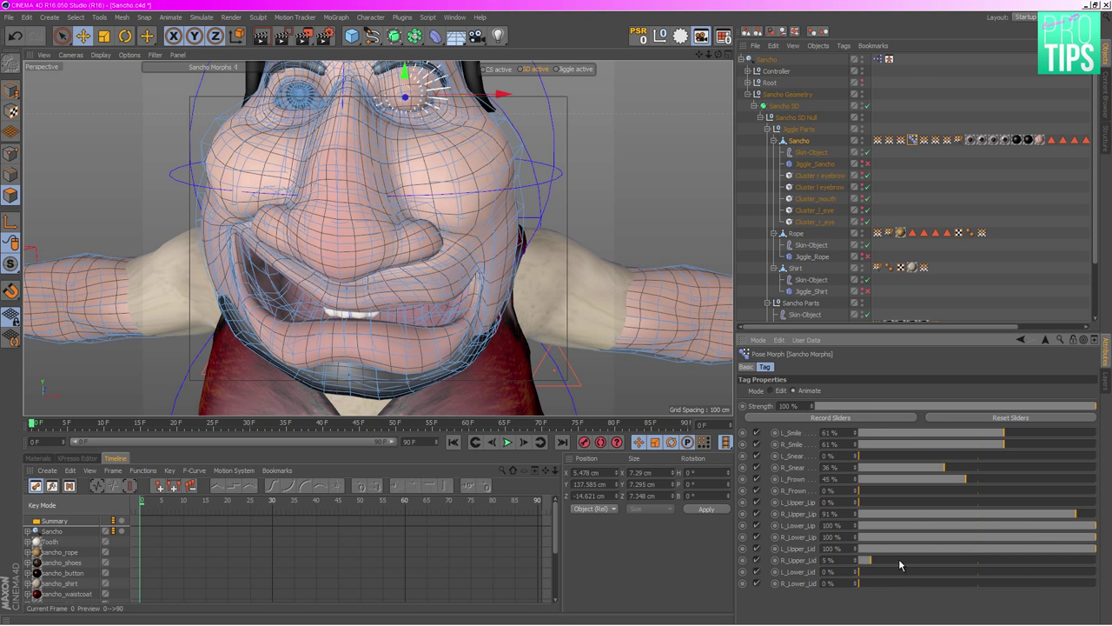
left_click_drag(899, 560, 1086, 560)
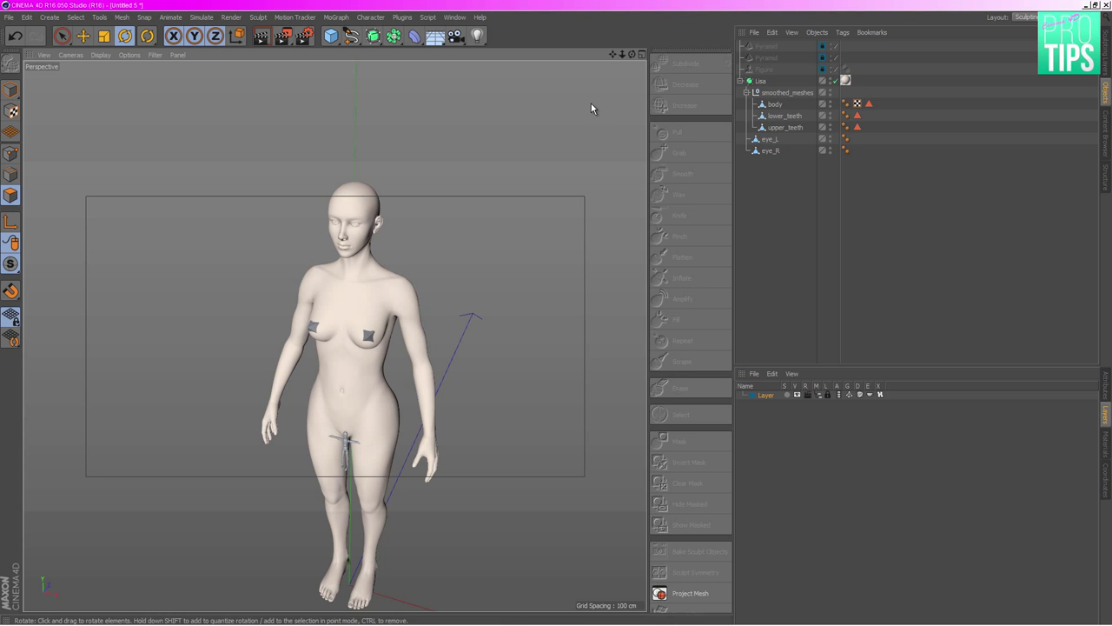
- Disable the Lisa subdivision surface, select its body mesh and activate the Inflate sculpt brush
mouse_move(470, 234)
left_mouse_down("alt")
mouse_move(483, 237)
mouse_move(484, 224)
mouse_move(440, 212)
mouse_move(348, 228)
mouse_move(419, 227)
left_mouse_up("alt")
scroll(412, 250, "up", 5)
scroll(412, 244, "down", 4)
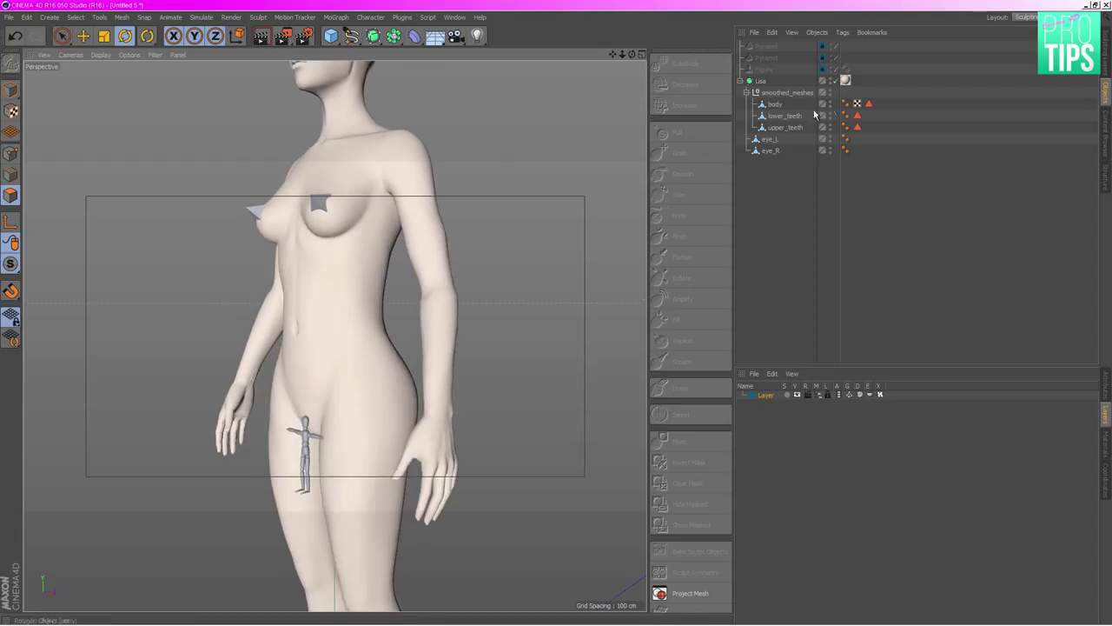
left_click(418, 227)
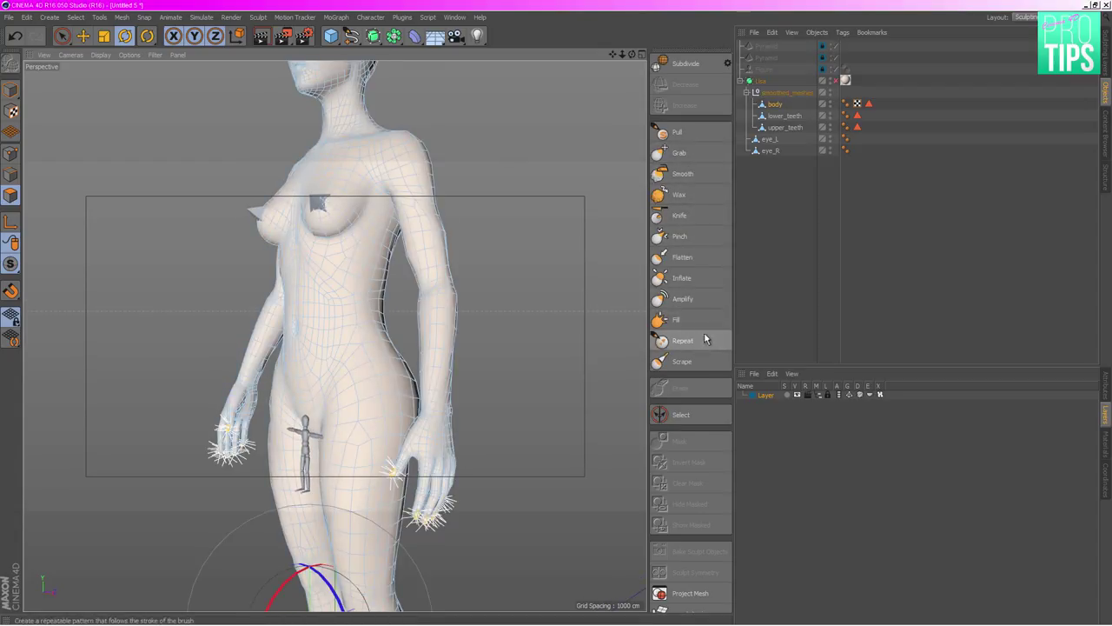
left_click(695, 278)
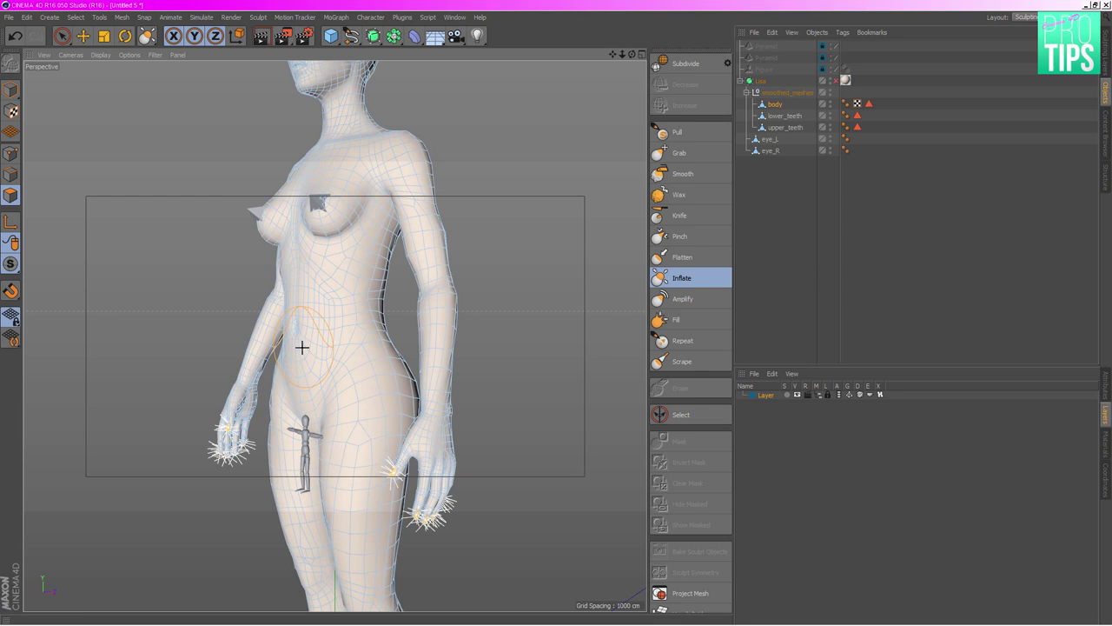
- Add a Pose Morph tag to the body mesh, name it Pose Morph_Preggers and enable Points mixing
left_click(842, 33)
mouse_move(861, 62)
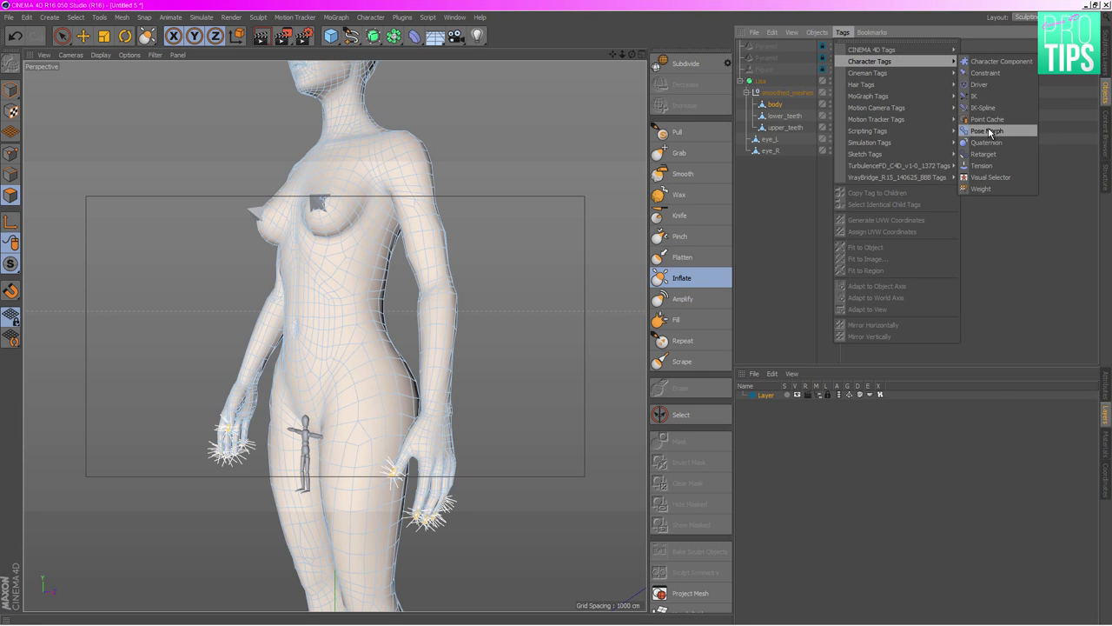
left_click(989, 131)
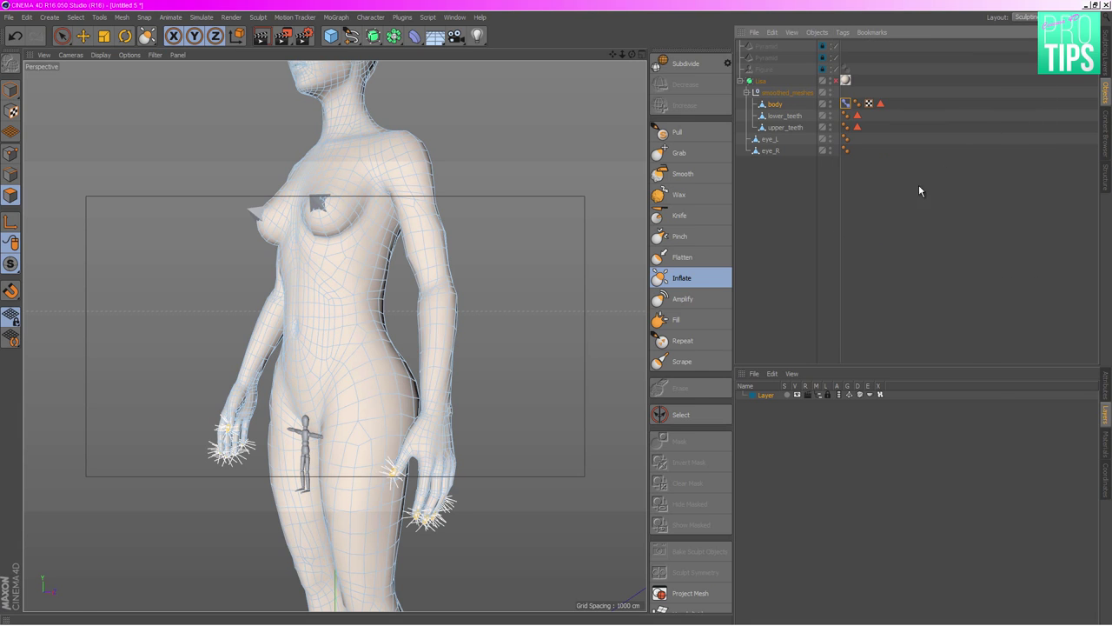
left_click(1110, 390)
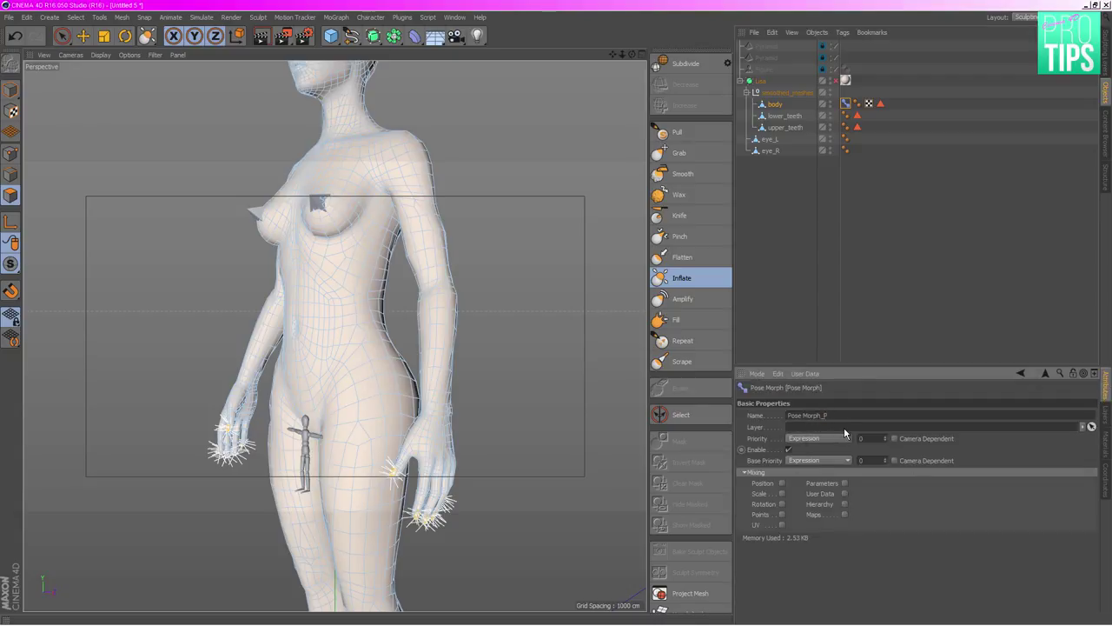
type("reggers")
key("Return")
left_click(782, 513)
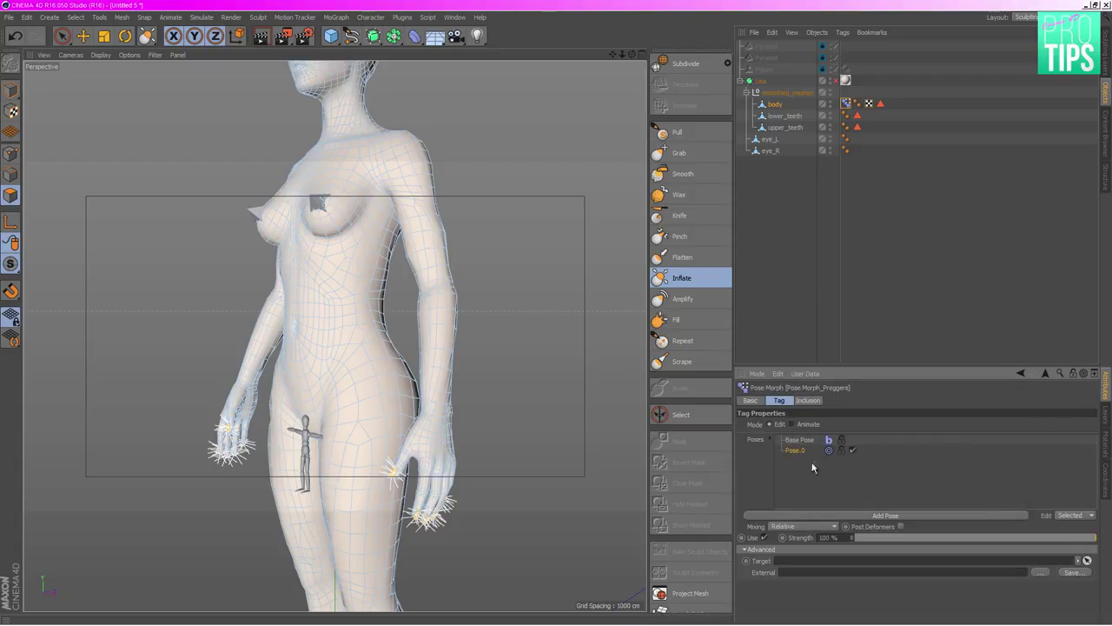
- Try shaping the abdomen of the body mesh with the Inflate and Grab brushes
left_click(308, 330)
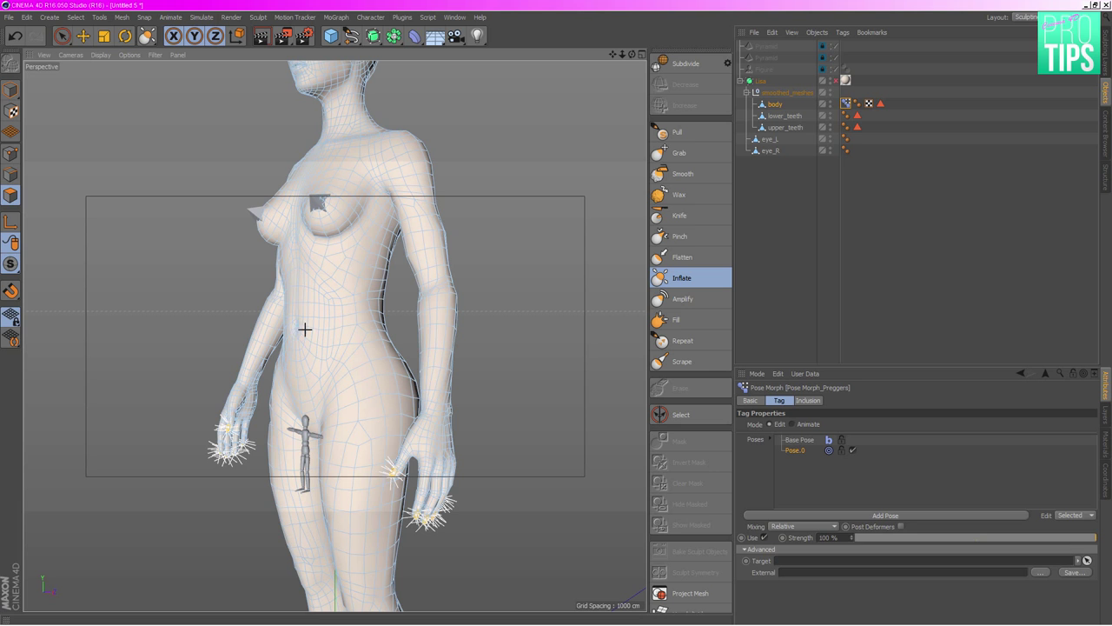
left_click_drag(307, 329, 347, 293, "alt")
scroll(347, 293, "up", 5)
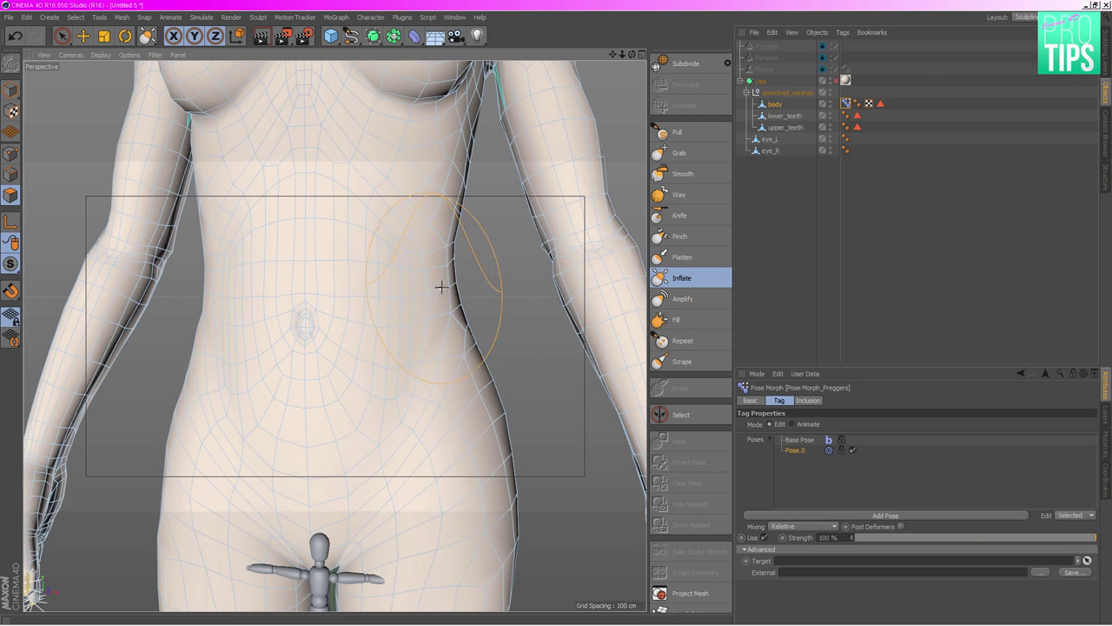
scroll(441, 286, "down", 5)
mouse_move(441, 287)
left_mouse_down("alt")
mouse_move(437, 269)
mouse_move(385, 313)
left_mouse_up("alt")
key("g")
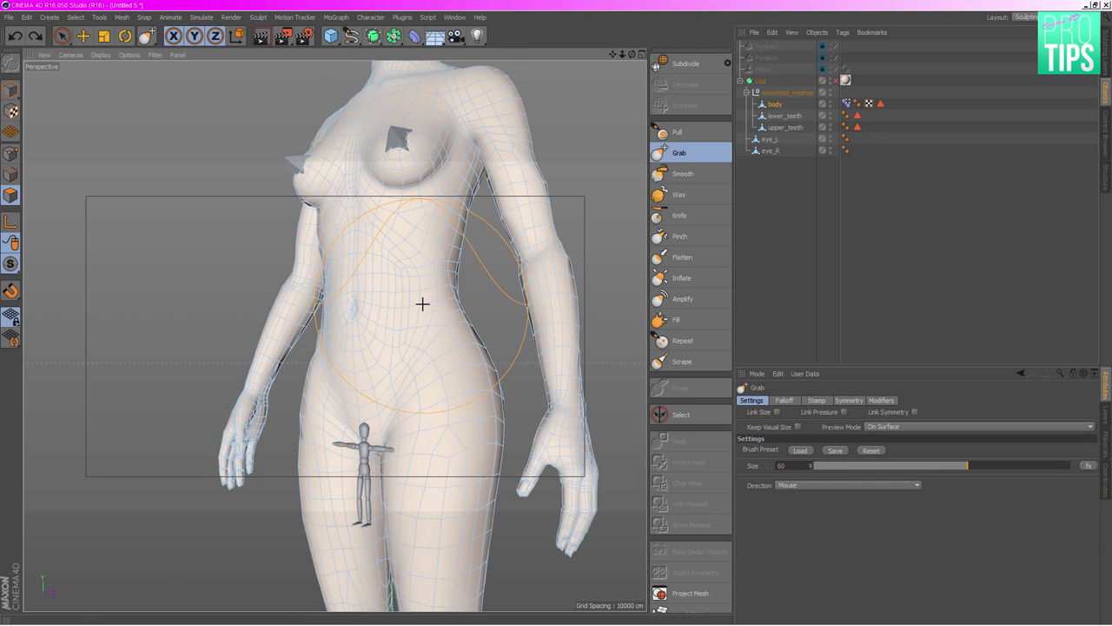
- Select the polygons across the belly and front of the hips using Live Selection with a radius of 106, excluding stray polygons
left_click(62, 36)
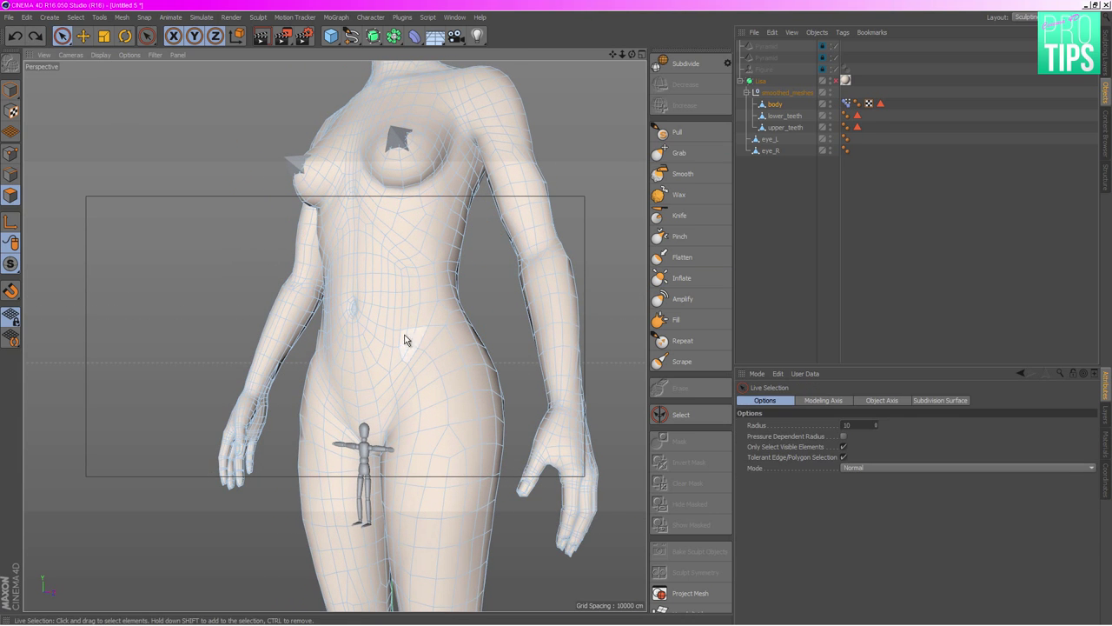
middle_click_drag(251, 310, 287, 306)
mouse_move(357, 282)
left_mouse_down()
mouse_move(377, 338)
mouse_move(356, 316)
mouse_move(414, 357)
mouse_move(389, 313)
mouse_move(445, 360)
mouse_move(481, 359)
mouse_move(418, 366)
left_mouse_up()
mouse_move(296, 308)
left_mouse_down("ctrl")
mouse_move(249, 276)
mouse_move(252, 264)
mouse_move(209, 358)
mouse_move(218, 363)
mouse_move(230, 326)
mouse_move(197, 347)
mouse_move(572, 318)
left_mouse_up("ctrl")
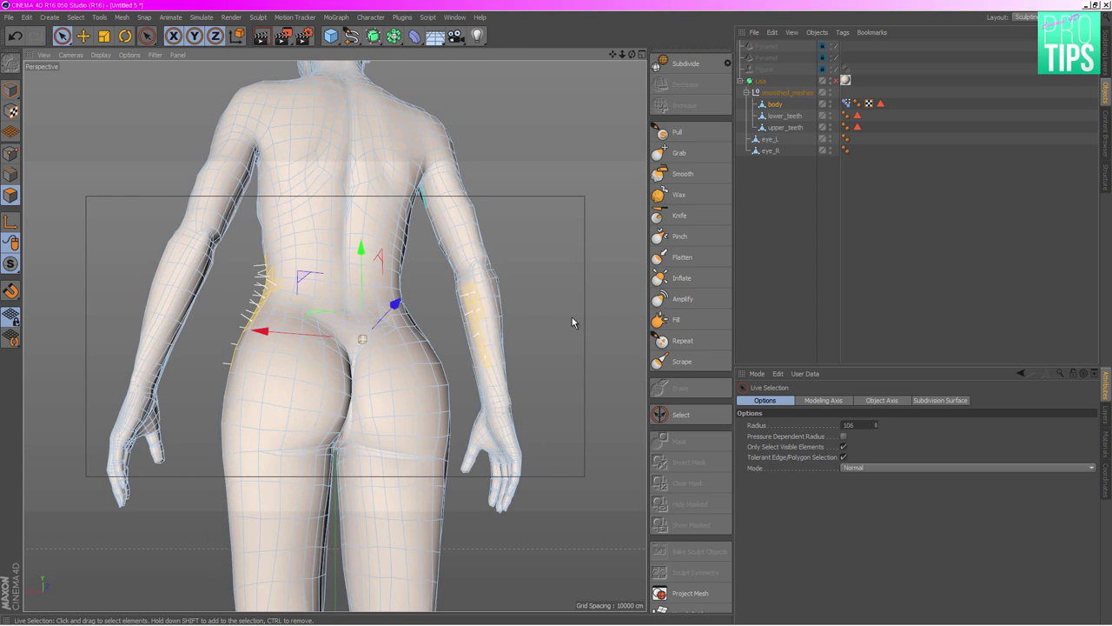
mouse_move(512, 341)
left_mouse_down("alt")
mouse_move(590, 338)
mouse_move(556, 315)
left_mouse_up("alt")
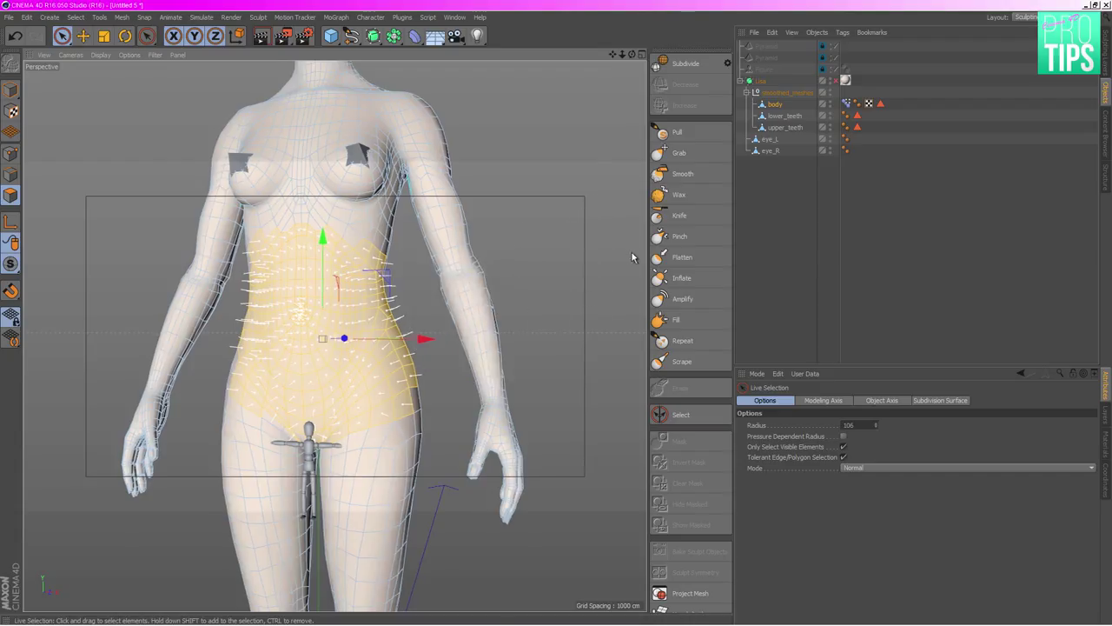
middle_click_drag(617, 258, 616, 236, "alt")
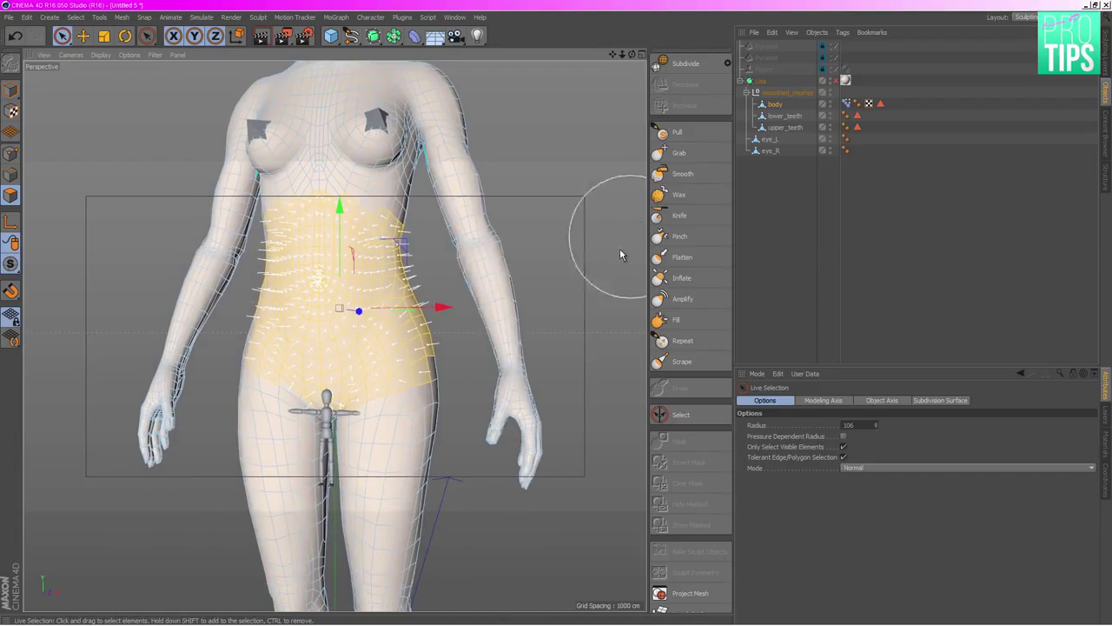
- Sculpt the abdomen into a rounded pregnant belly with the Inflate brush and soften its edges with the Smooth brush
left_click(681, 278)
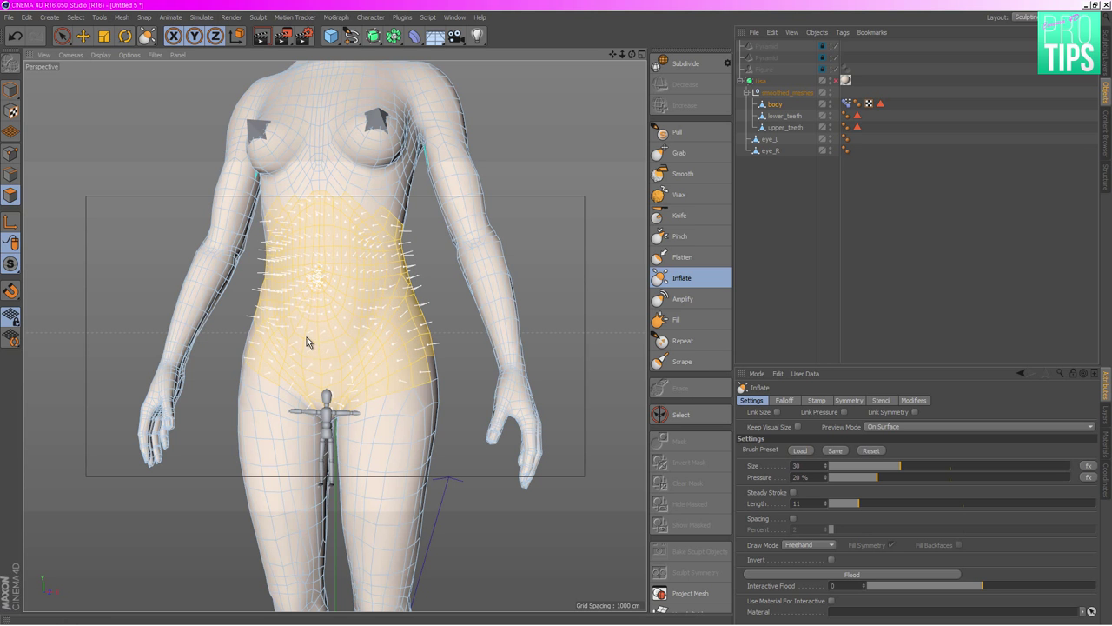
left_click_drag(343, 320, 323, 268, "alt")
left_click_drag(275, 295, 342, 266, "alt")
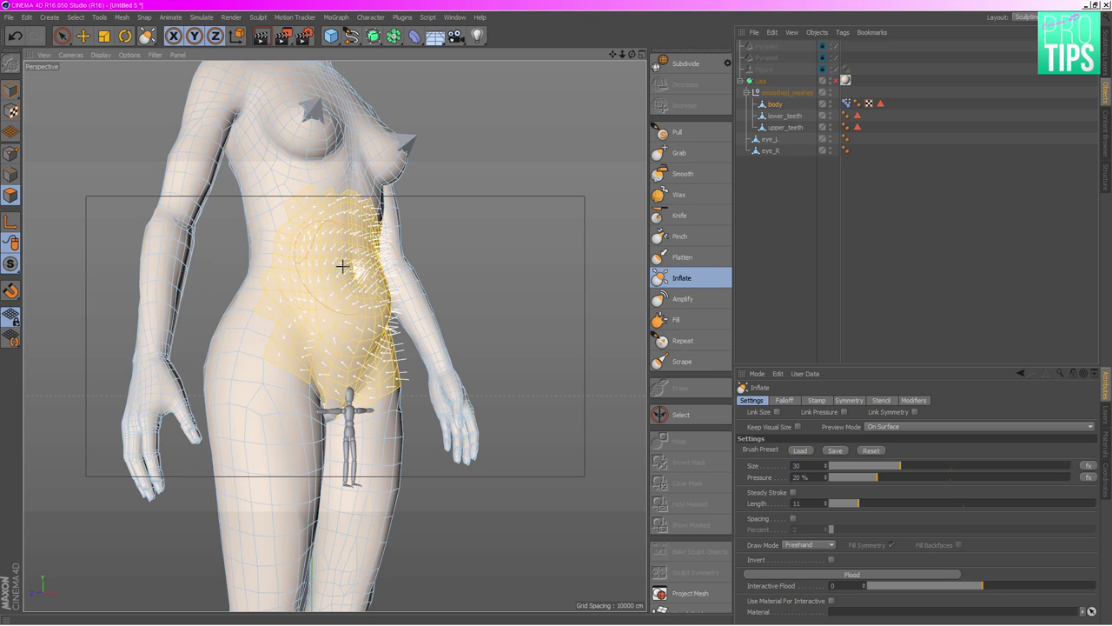
mouse_move(490, 284)
left_mouse_down("alt")
mouse_move(331, 300)
mouse_move(348, 298)
left_mouse_up("alt")
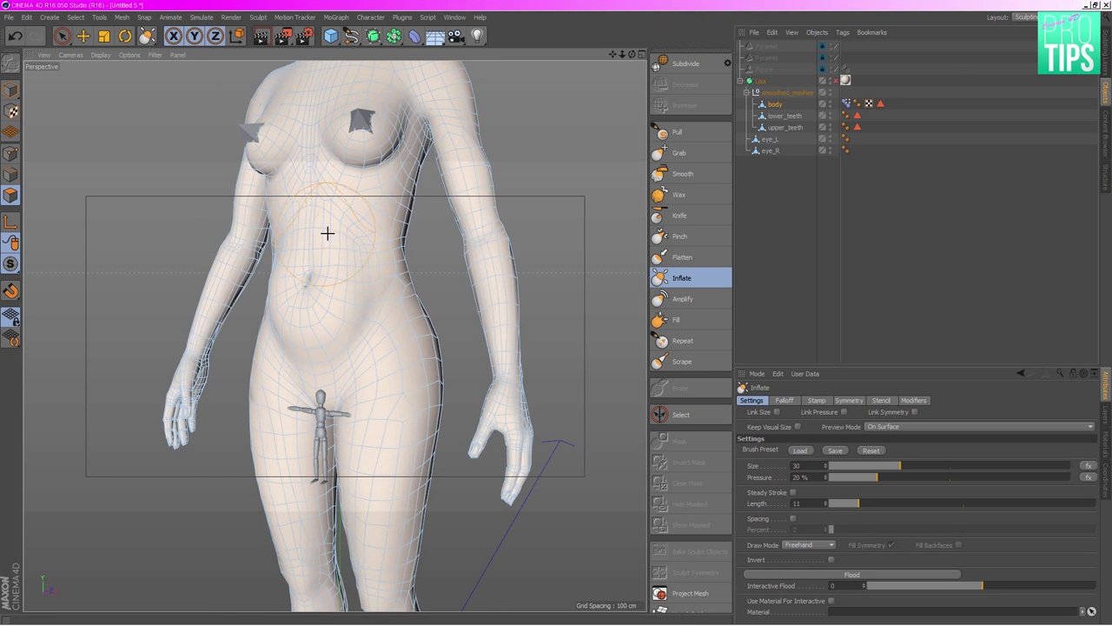
left_click_drag(327, 233, 458, 253, "alt")
left_click_drag(320, 278, 390, 225, "alt")
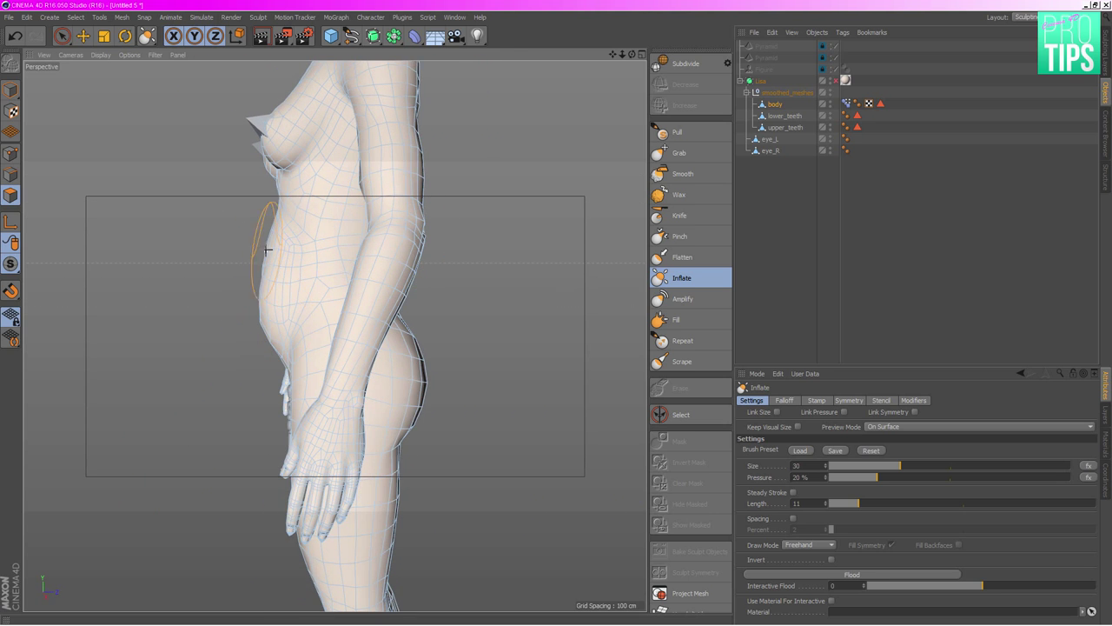
left_click_drag(299, 296, 286, 258, "alt")
left_click_drag(339, 292, 318, 347, "alt")
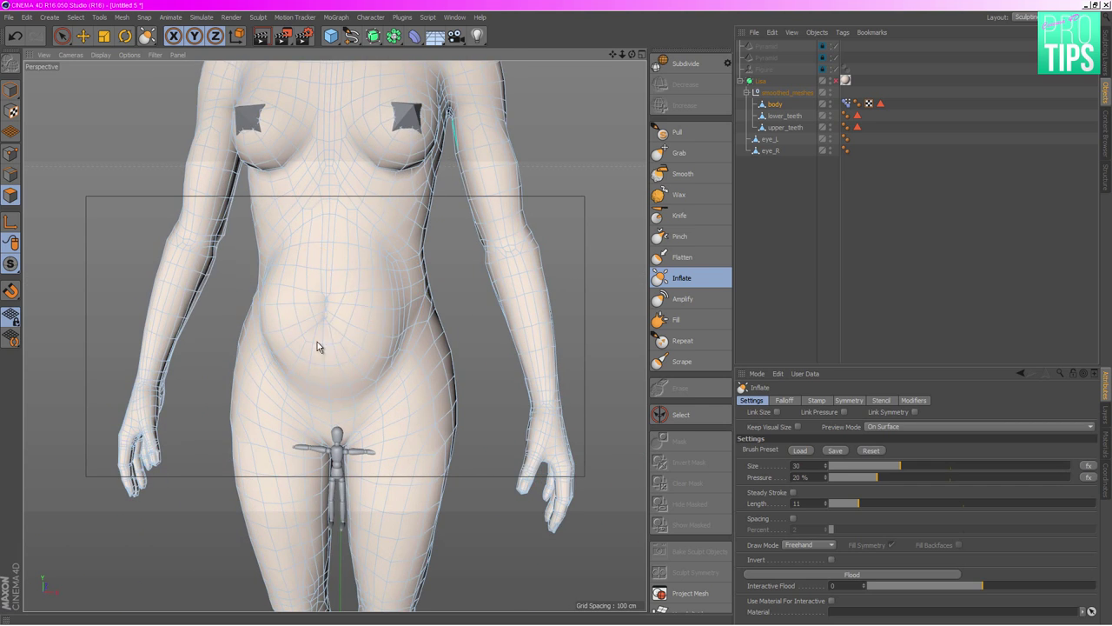
mouse_move(402, 310)
left_mouse_down("alt")
mouse_move(350, 293)
mouse_move(400, 300)
left_mouse_up("alt")
key("shift")
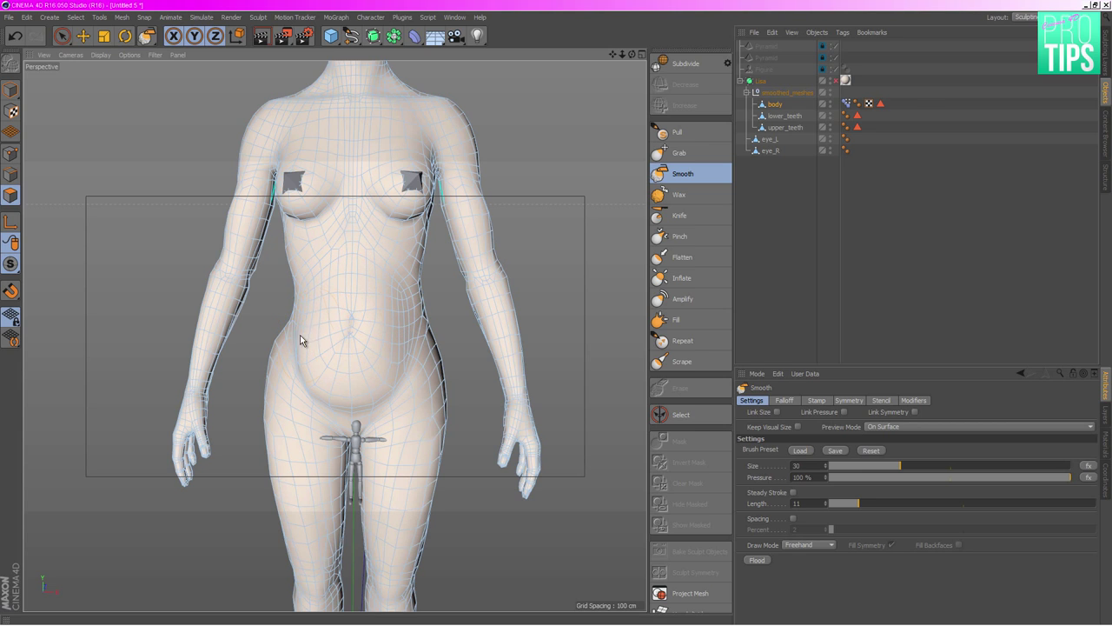
- Rename the Pose.0 target in the body mesh's Pose Morph_Preggers tag as Bulge
left_click(847, 104)
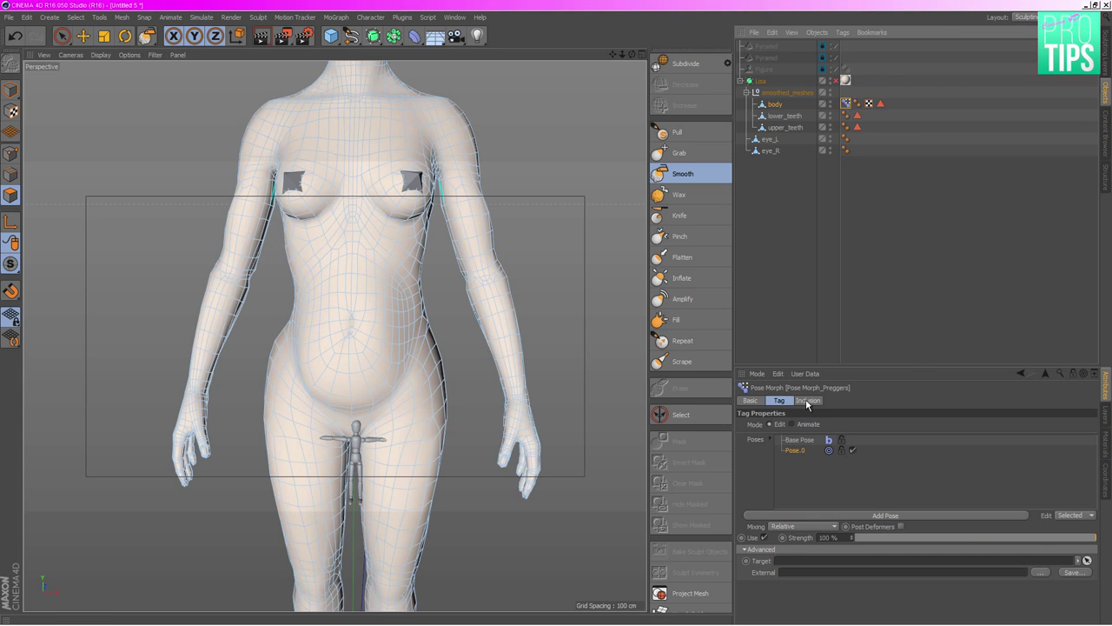
double_click(794, 450)
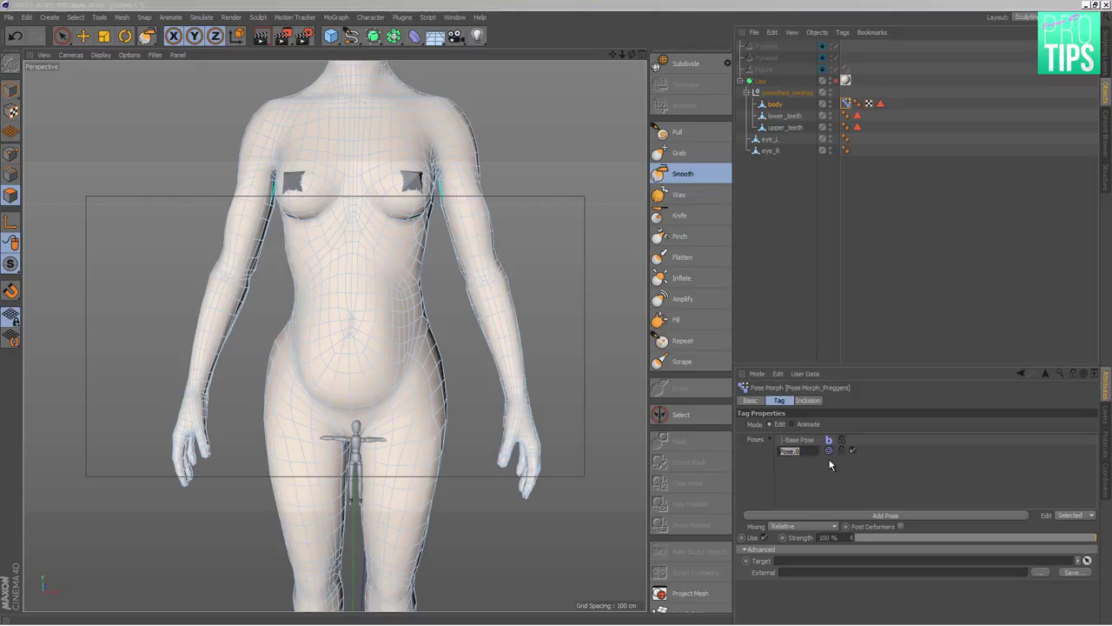
type("Bulge")
key("Return")
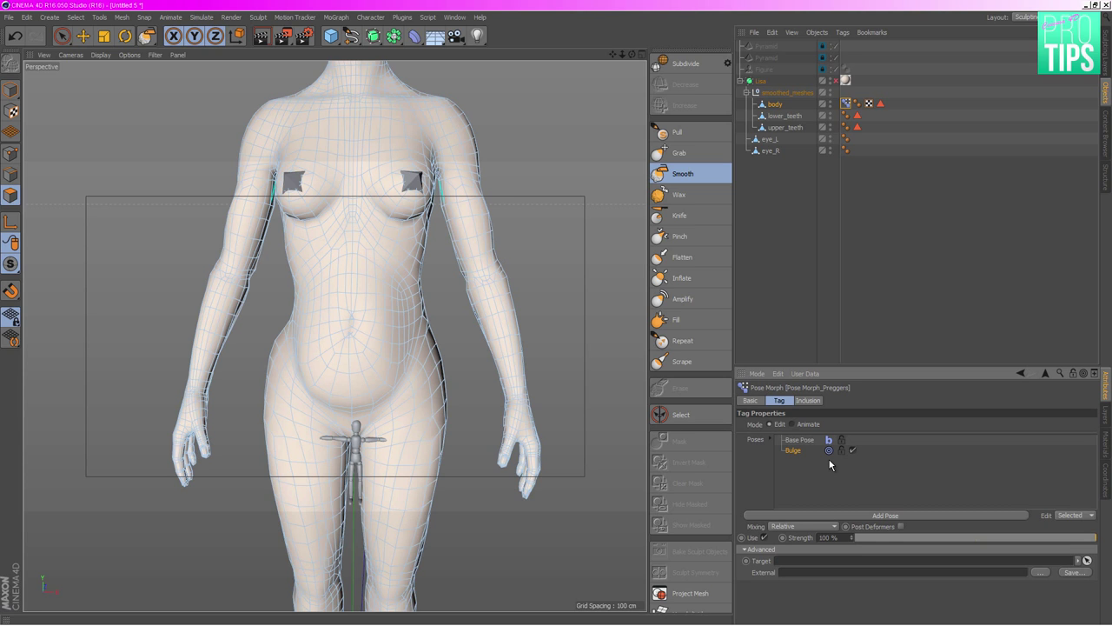
- Switch the pregnancy morph tag to Animate mode and test the Bulge morph by reducing its strength
left_click(793, 424)
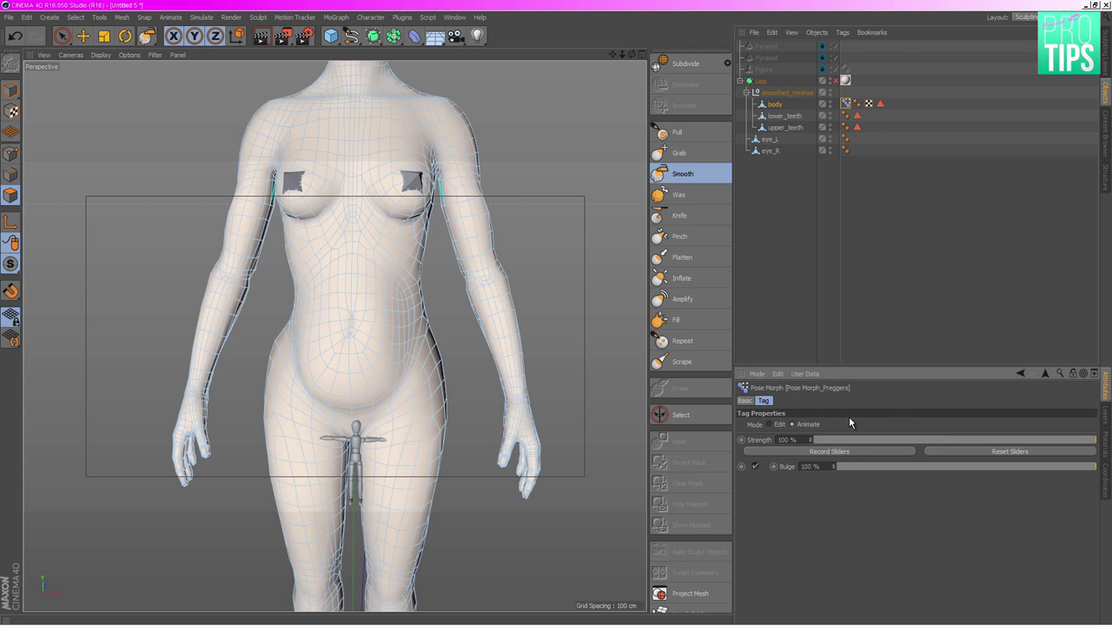
left_click_drag(538, 232, 526, 305, "alt")
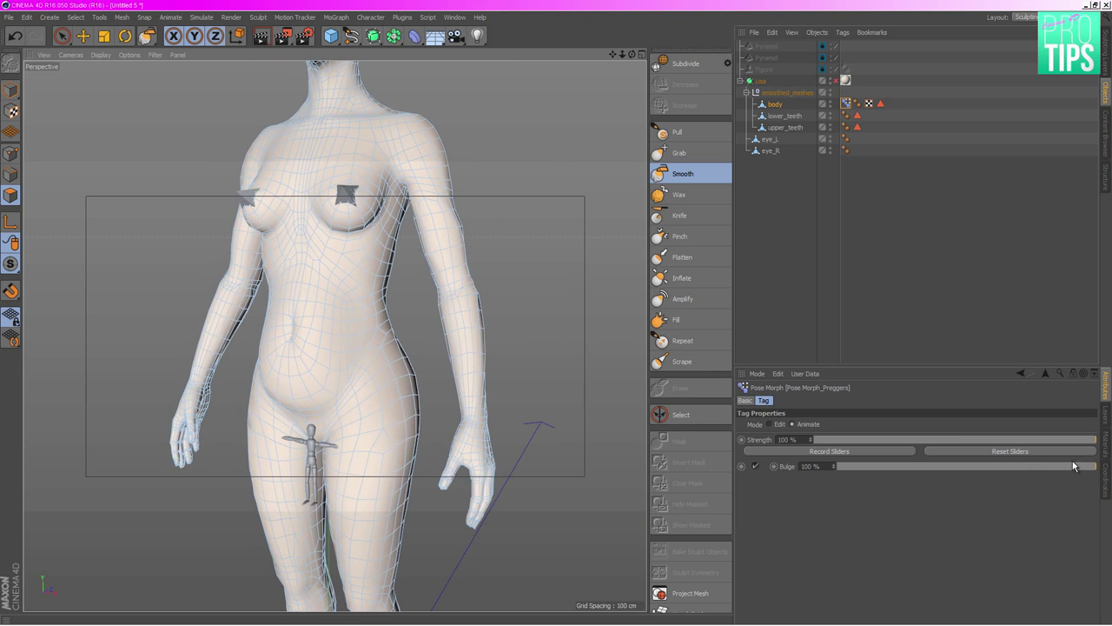
left_click_drag(1028, 471, 780, 477)
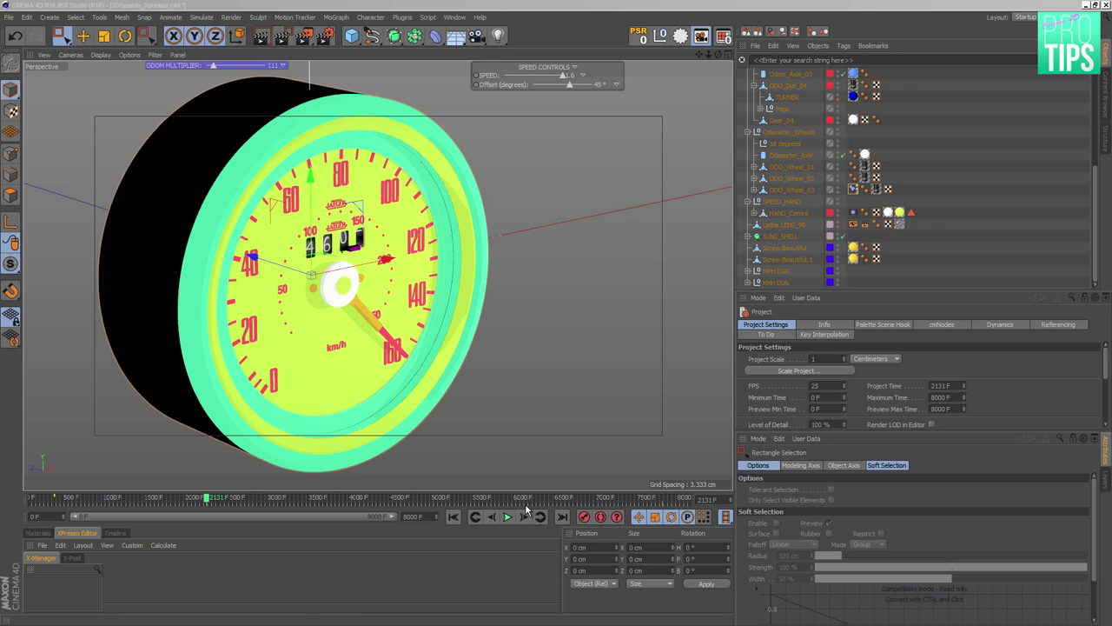
- Activate Live Selection, enlarge the object list and expand the SPEED_HAND hierarchy down to the sword object
left_click_drag(448, 321, 508, 282, "alt")
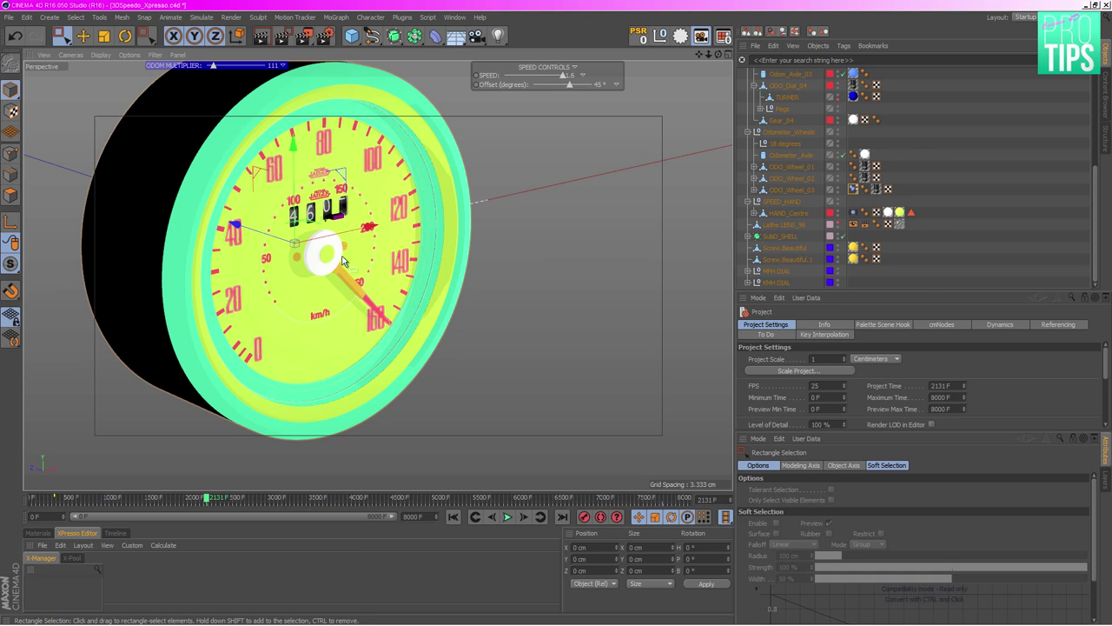
left_click_drag(61, 36, 95, 45)
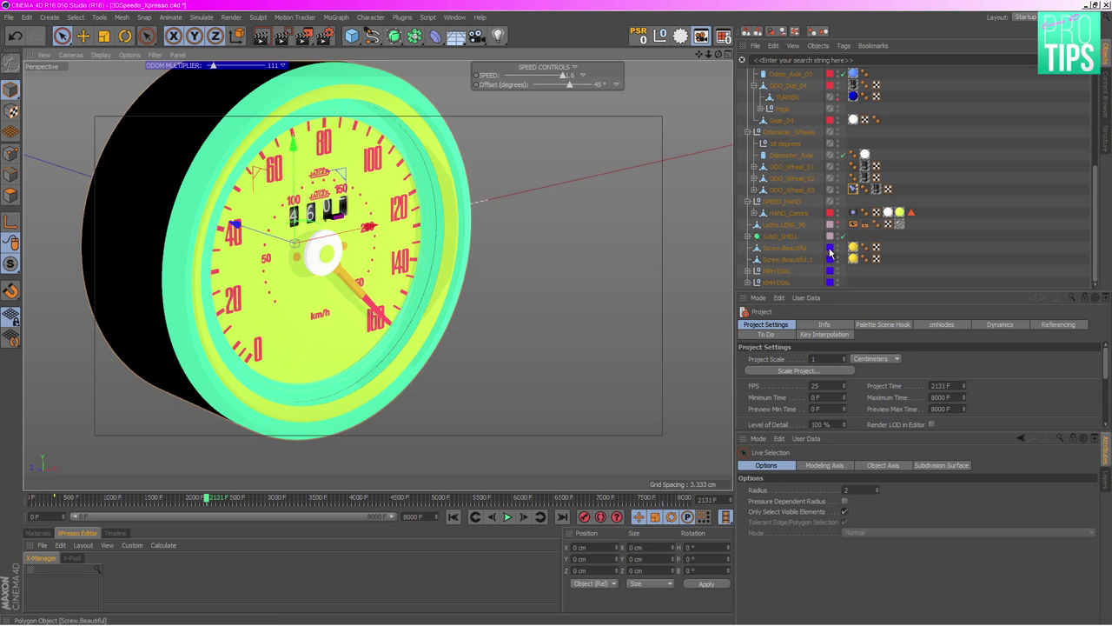
left_click_drag(830, 291, 830, 393)
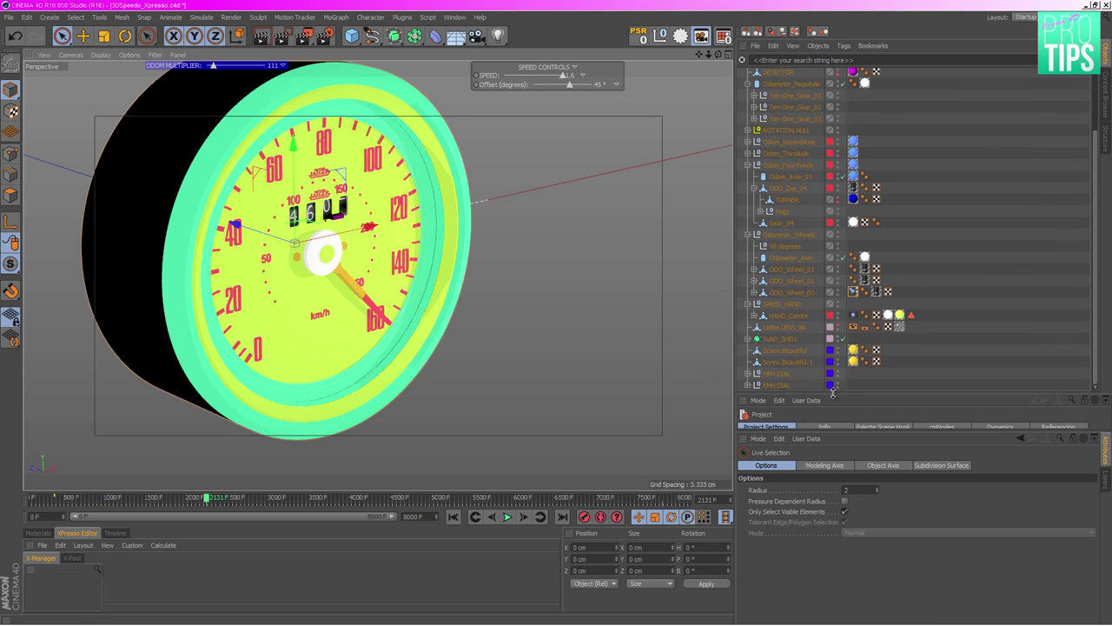
left_click(798, 304)
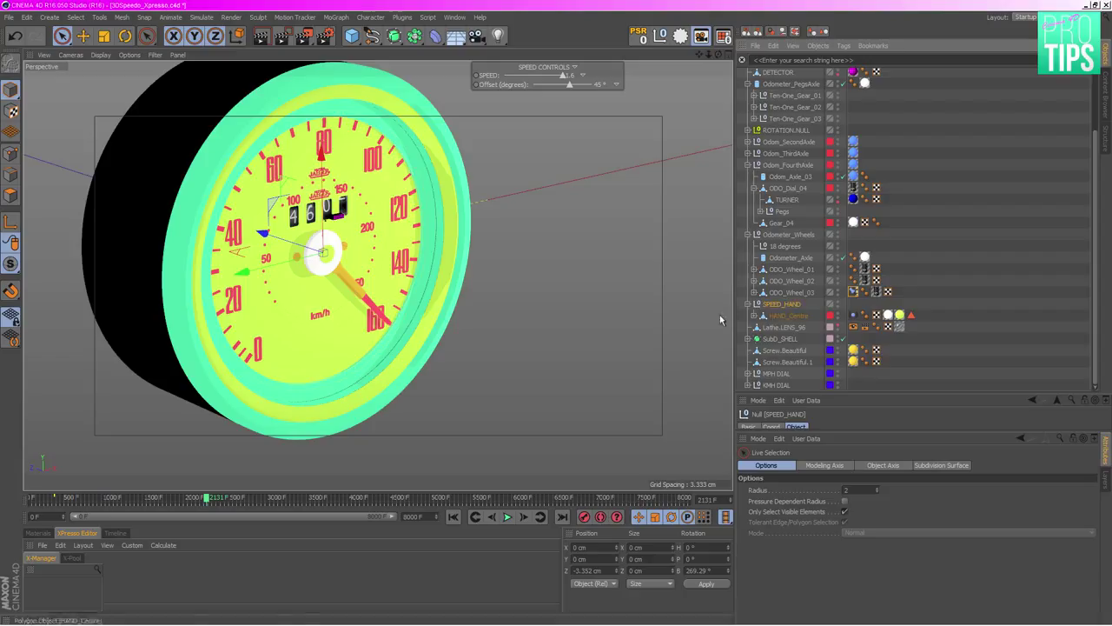
left_click(753, 315)
left_click(762, 327)
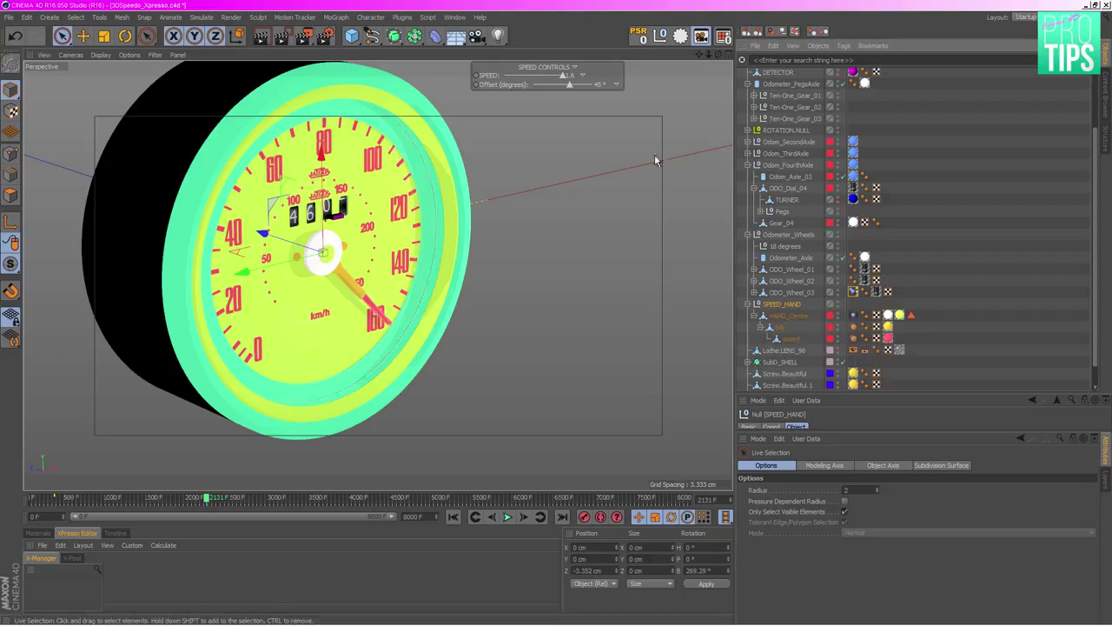
- Add a Pose Morph tag to the SPEED_HAND null and enable Position mixing
left_click_drag(263, 240, 275, 250, "alt")
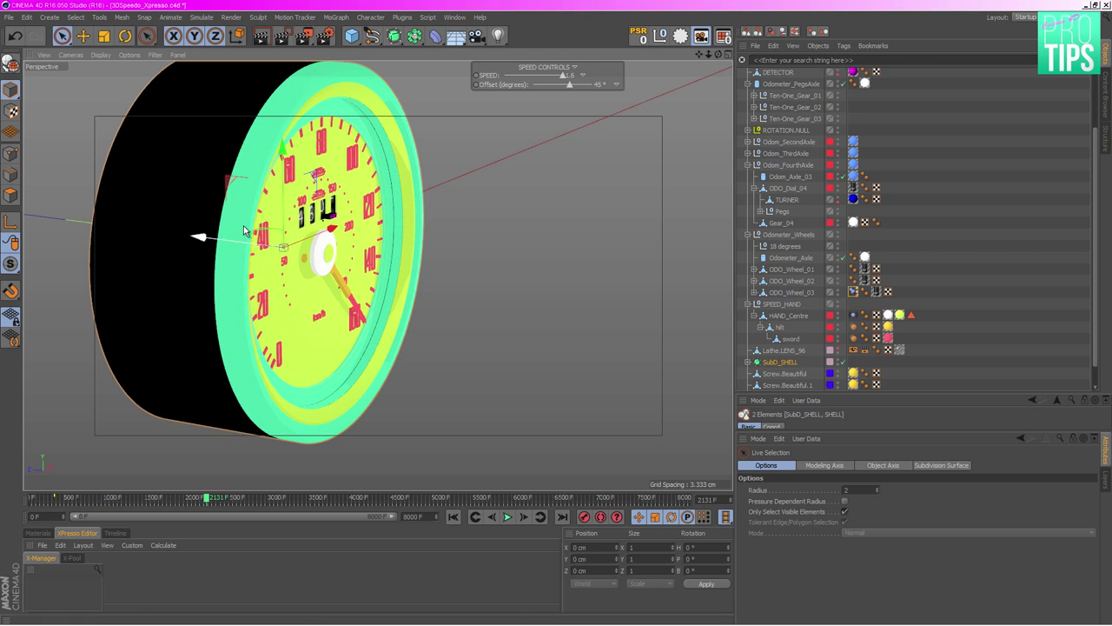
left_click(320, 259)
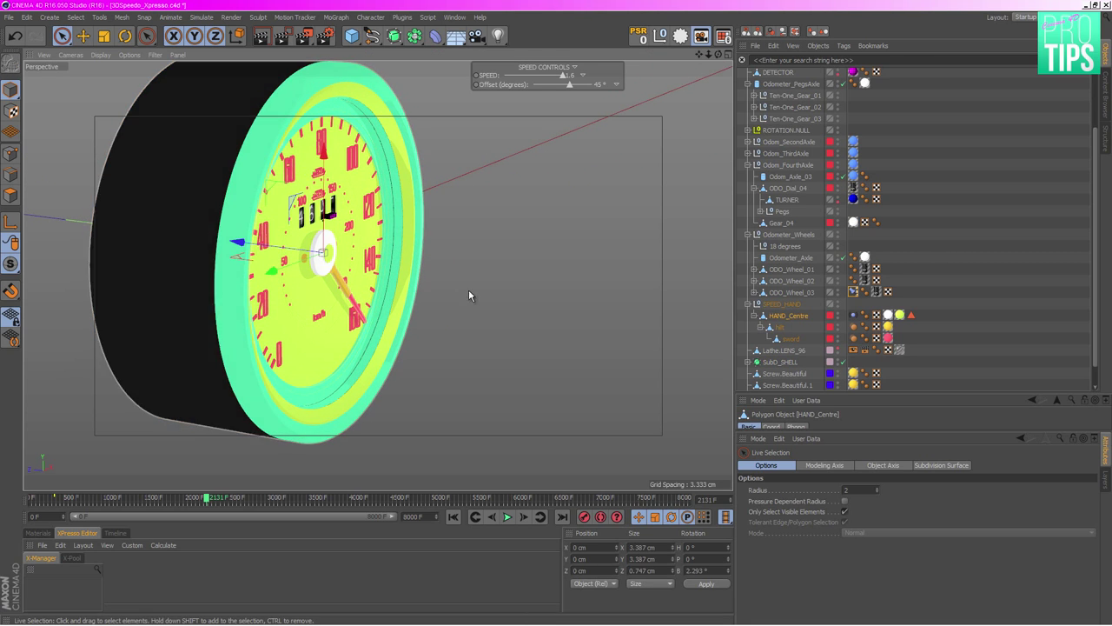
left_click(782, 304)
left_click(842, 46)
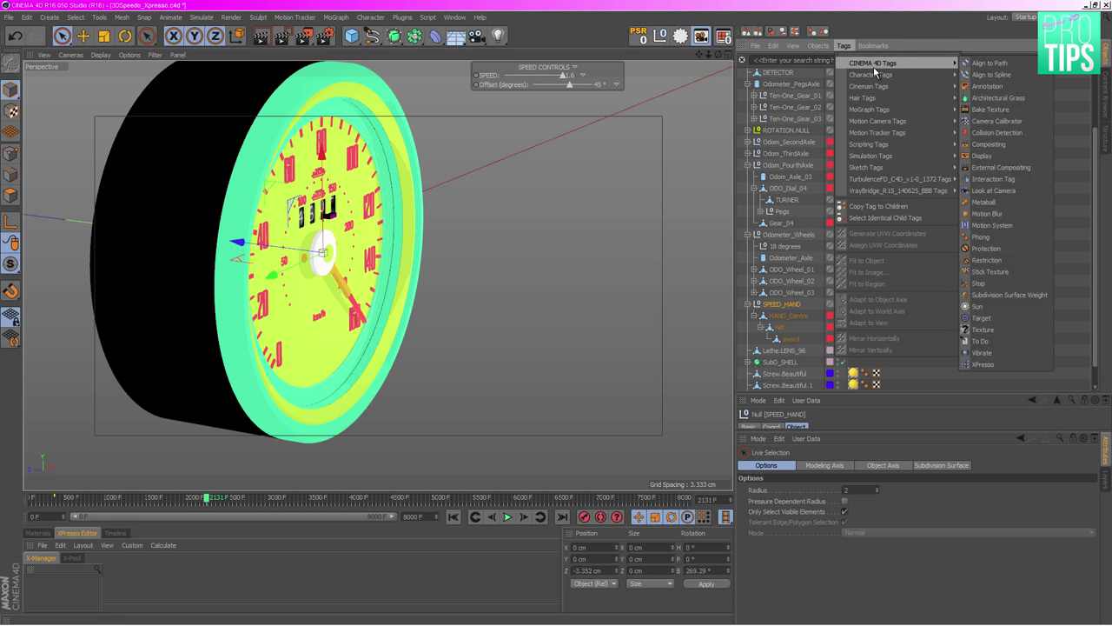
mouse_move(871, 75)
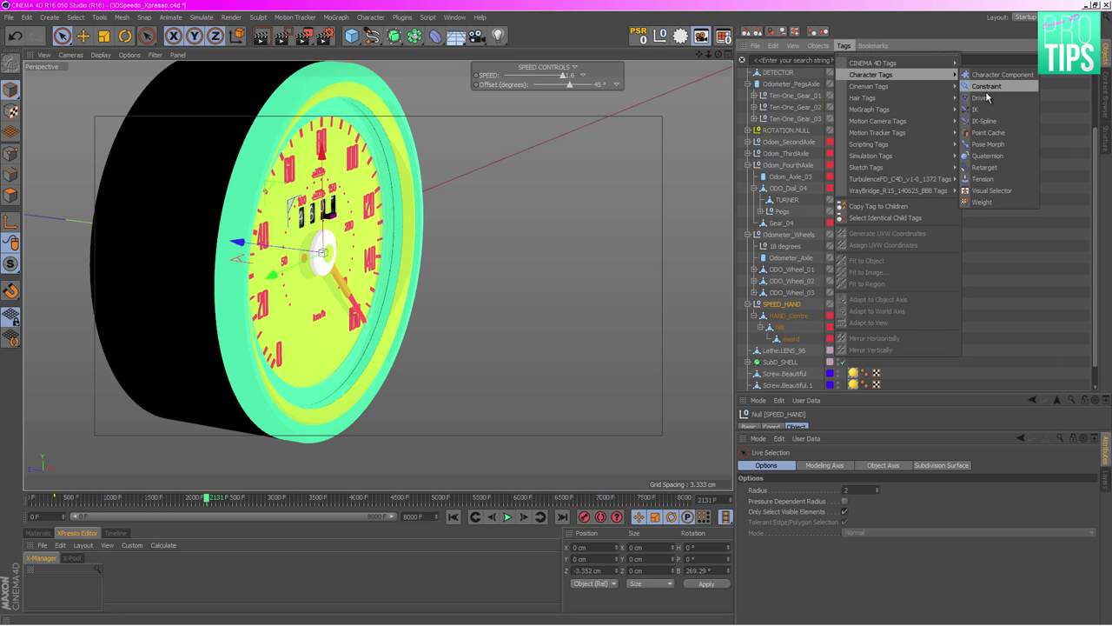
left_click(991, 144)
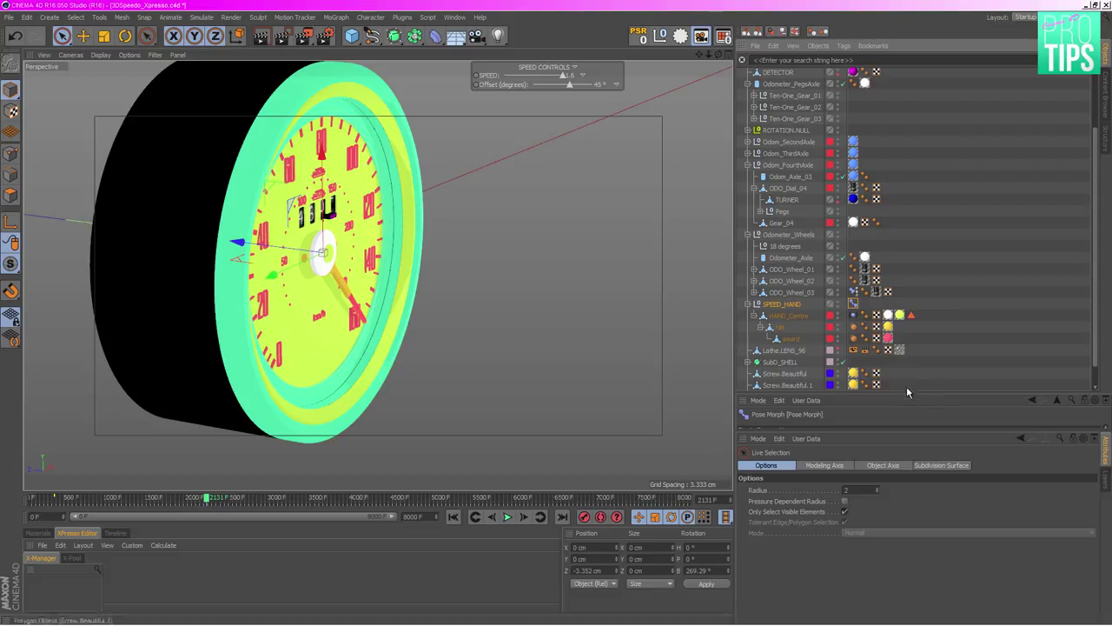
left_click_drag(907, 393, 913, 233)
left_click(792, 355)
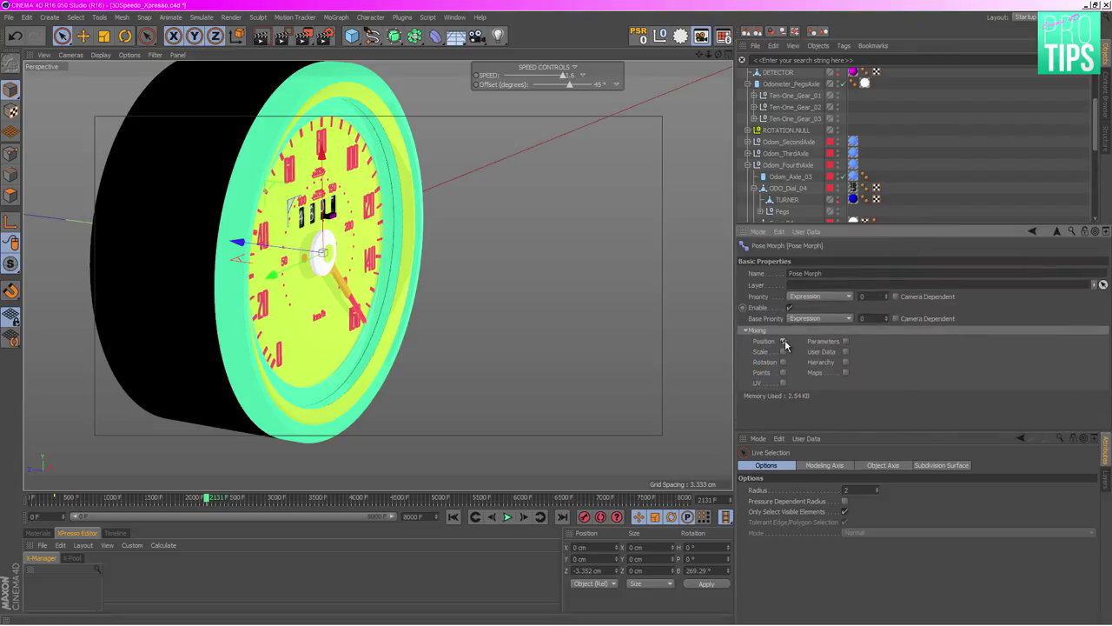
- Rename the speedometer hand's pose as position out and its tag as Pose Morph_SpeedHAND
double_click(799, 310)
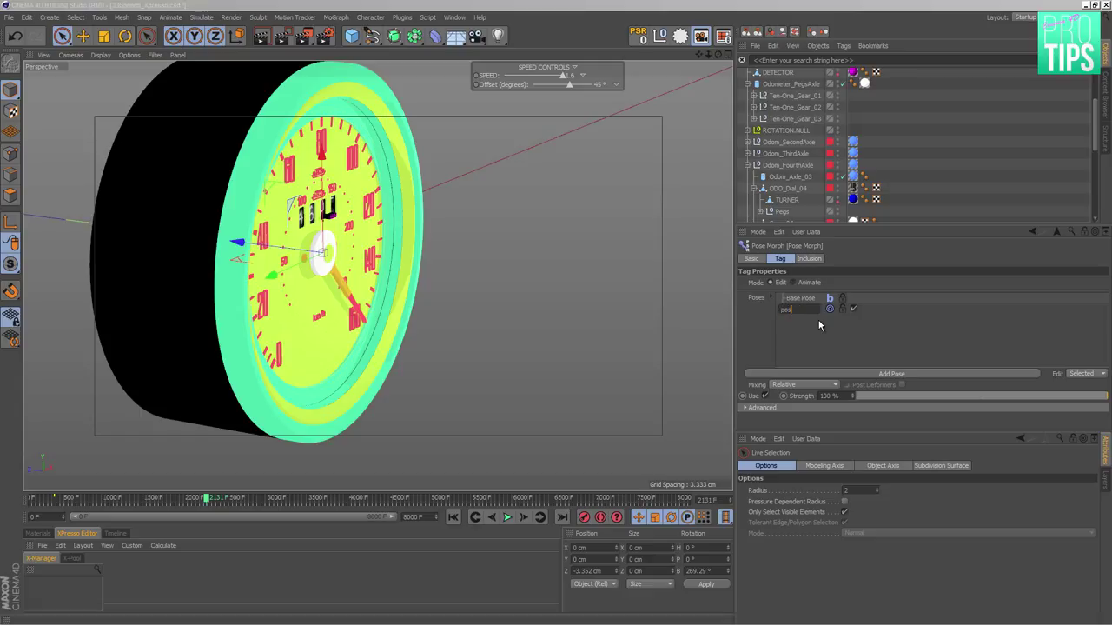
type("position out")
key("Return")
left_click(750, 258)
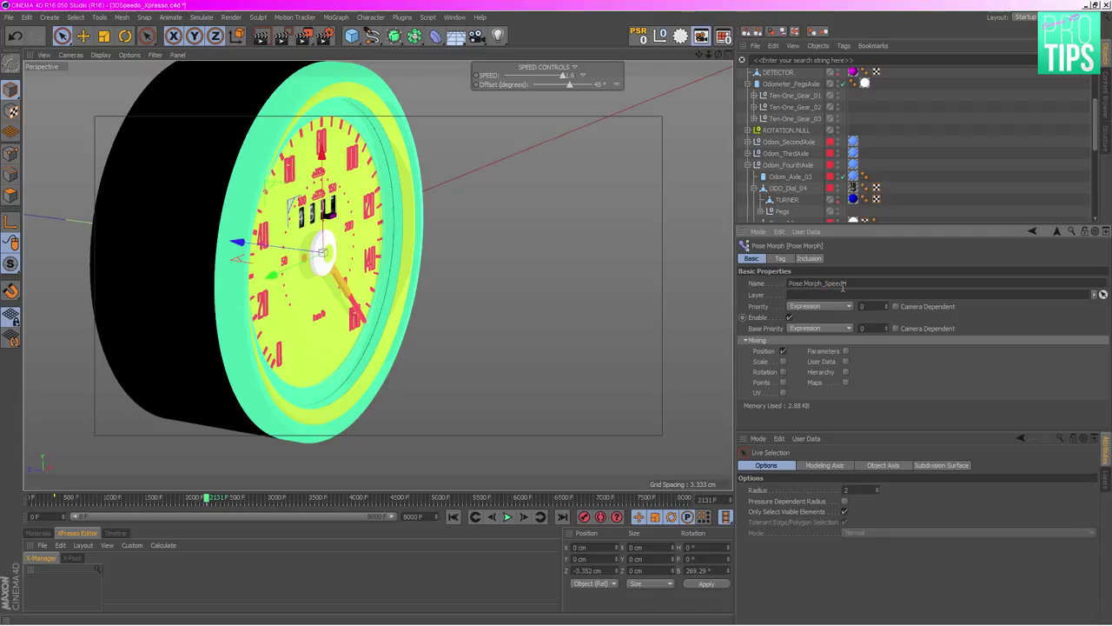
key("Return")
left_click(781, 259)
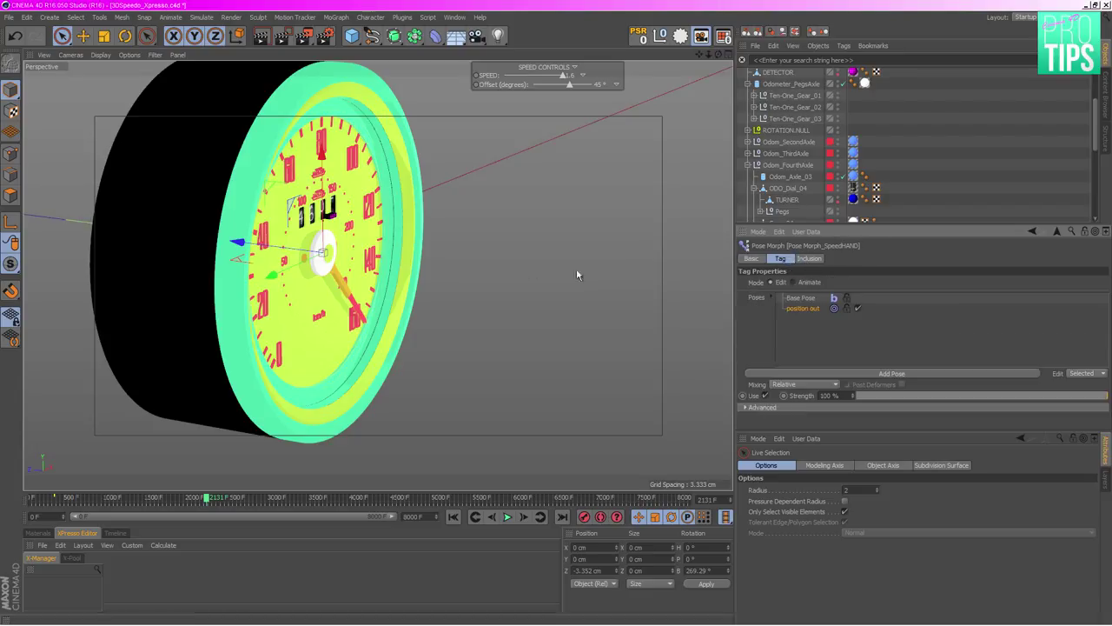
- Move the speedometer hand out of the dial to about Z -24.6 cm, and set position out to 0% in Animate mode
left_click_drag(236, 243, 504, 278)
left_click(793, 283)
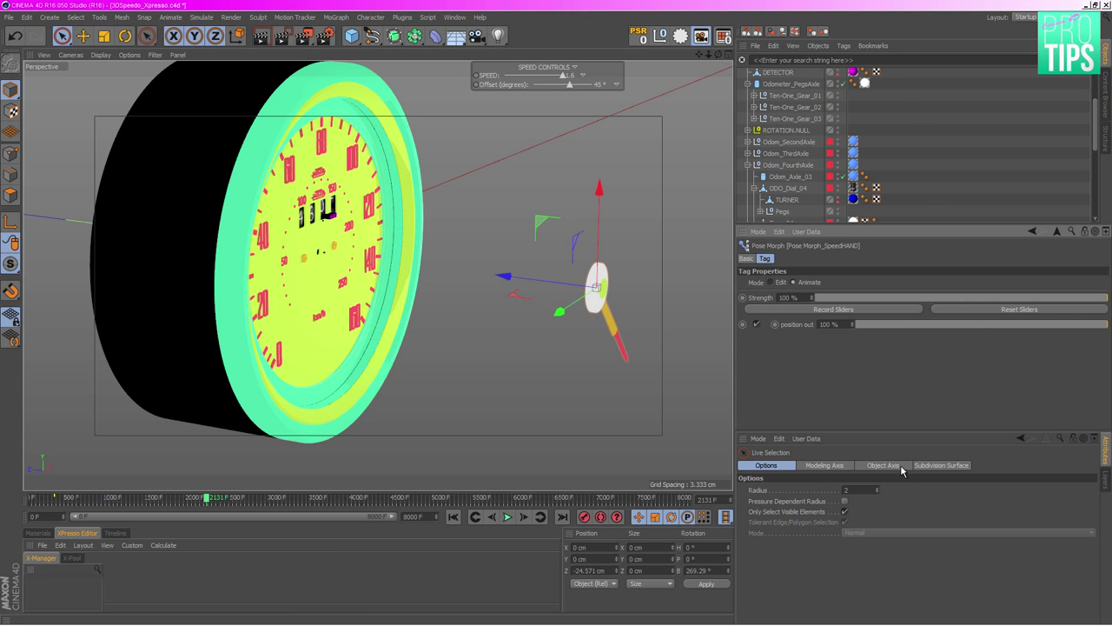
left_click_drag(1093, 329, 781, 350)
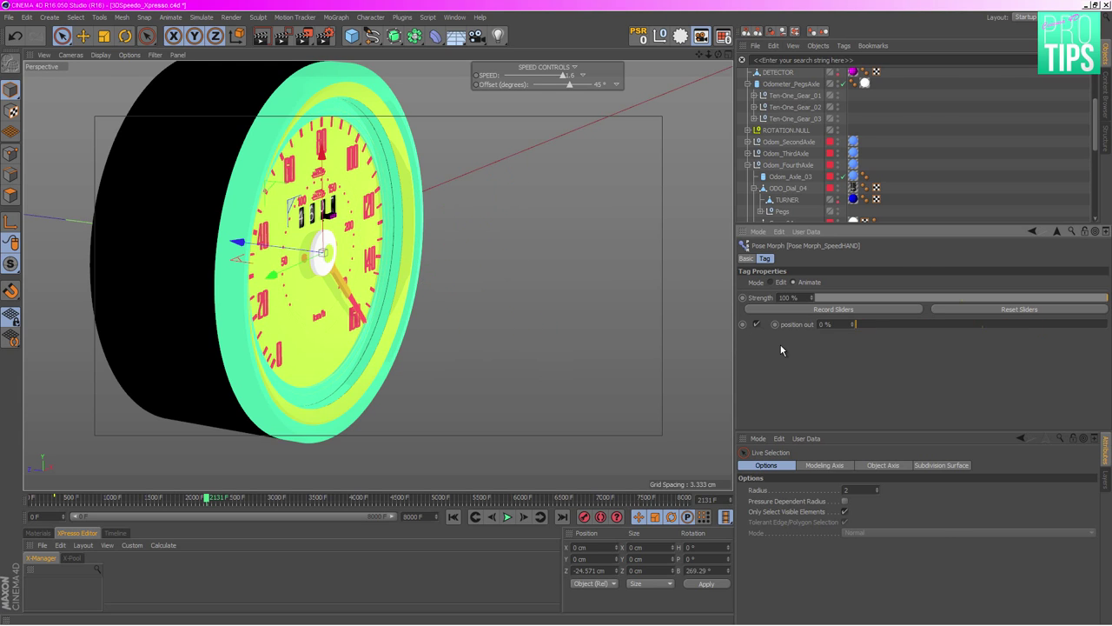
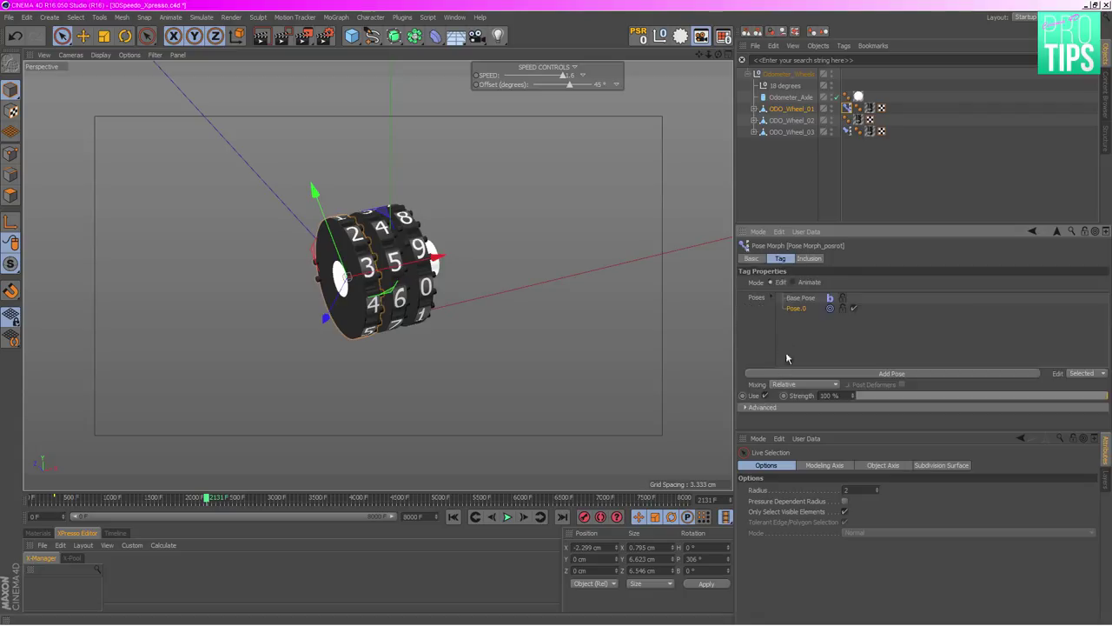
- Enable Position and Rotation mixing in the Pose Morph_posrot tag on ODO_Wheel_01 and return to its pose list
left_click(783, 350)
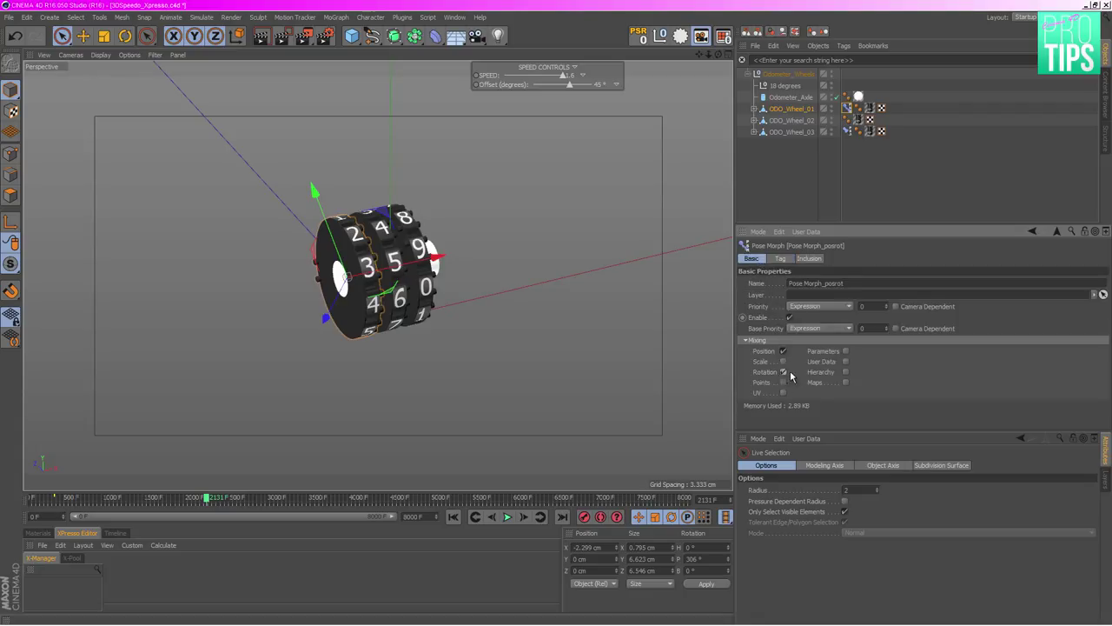
left_click(781, 259)
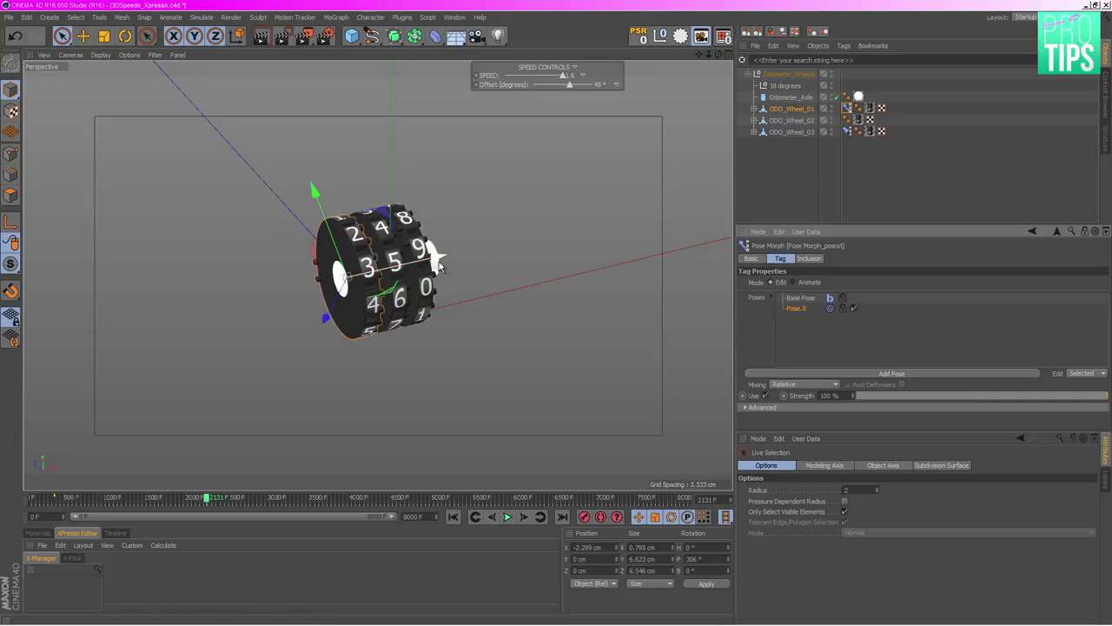
- Pose ODO_Wheel_01 off the axle at about X -14.3 cm and pitch 849°, and set Pose.0 to 0% in Animate mode
left_click_drag(440, 258, 169, 332)
key("r")
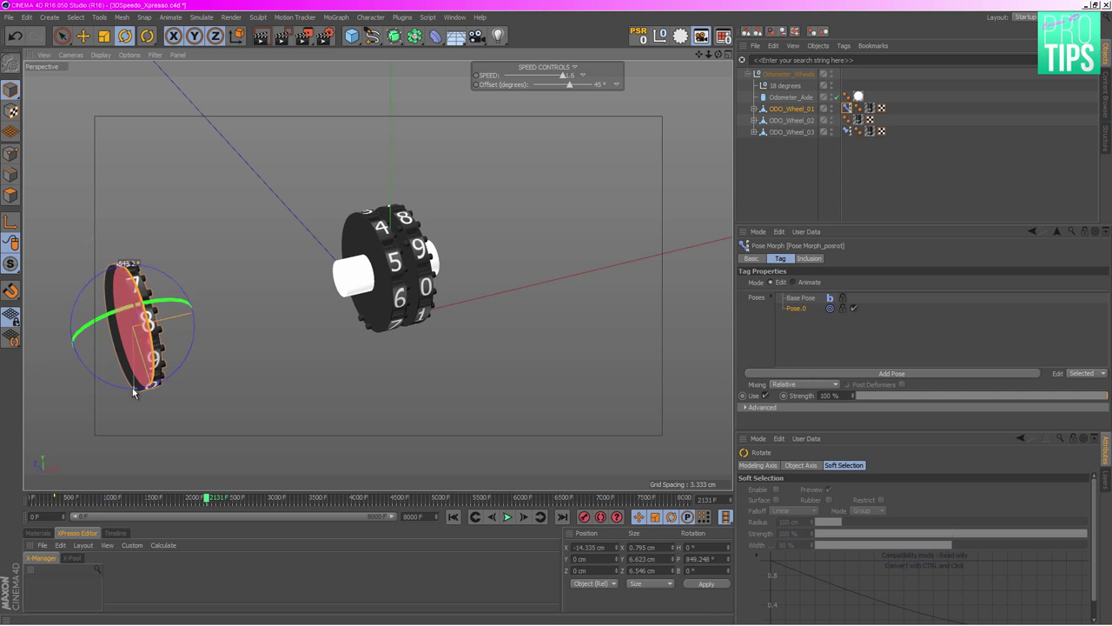
left_click(808, 283)
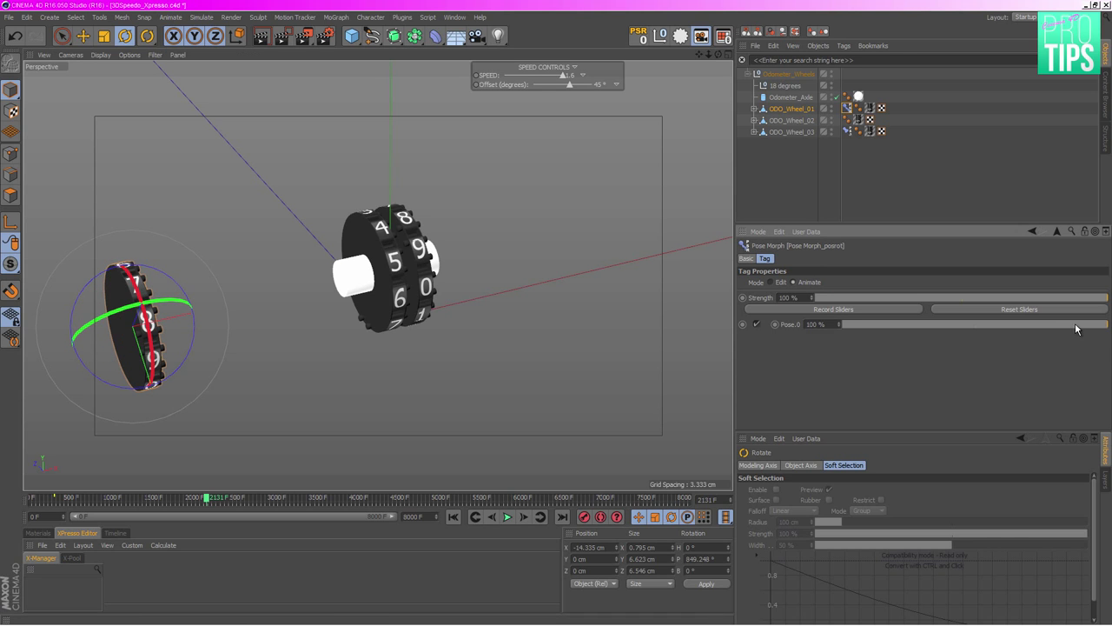
left_click_drag(1076, 324, 775, 326)
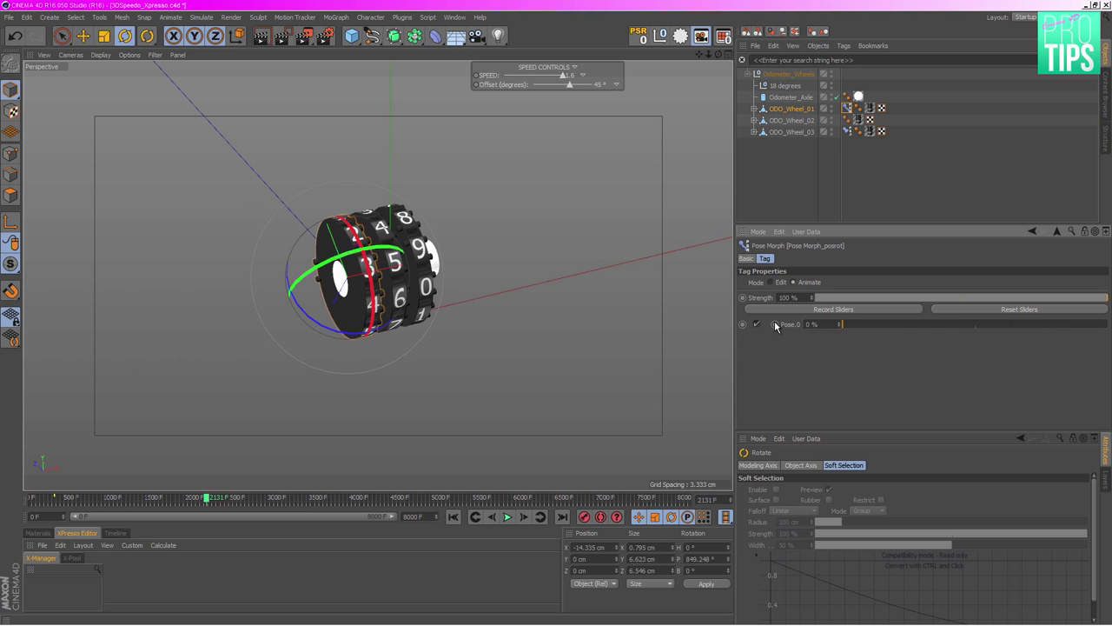
- Add a Pose Morph tag to ODO_Wheel_03 and enable Position mixing
left_click(430, 291)
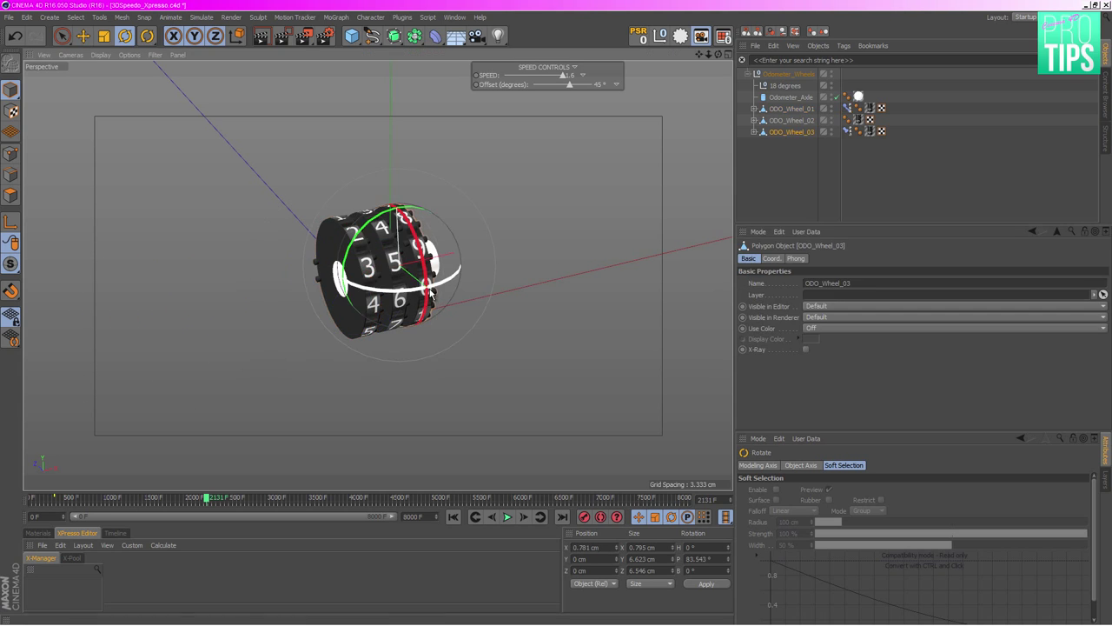
left_click(844, 45)
mouse_move(866, 66)
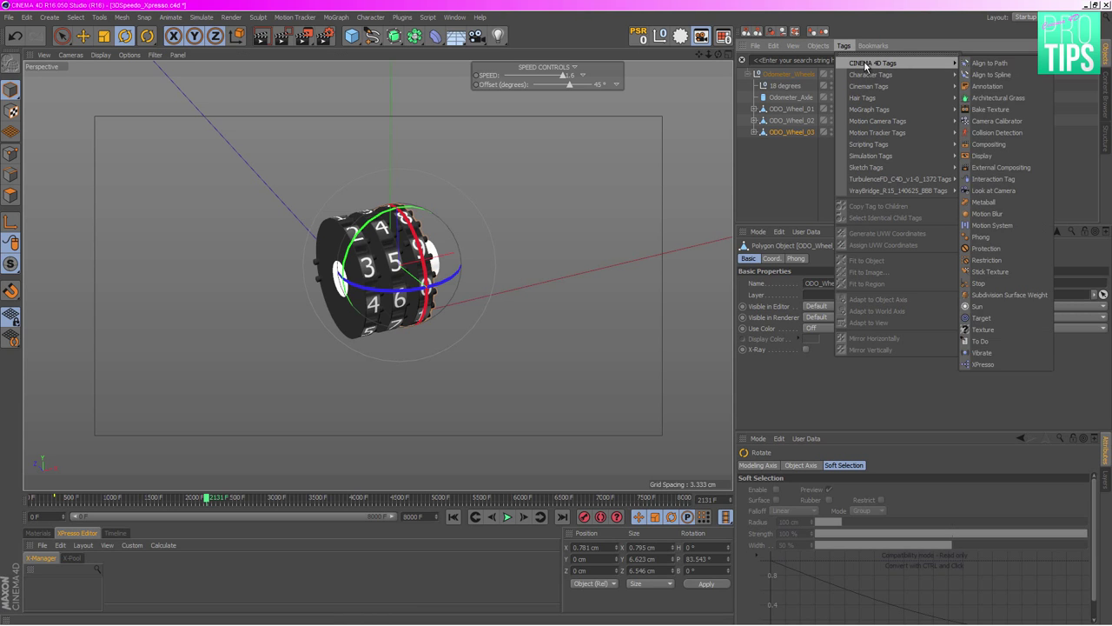
left_click(982, 149)
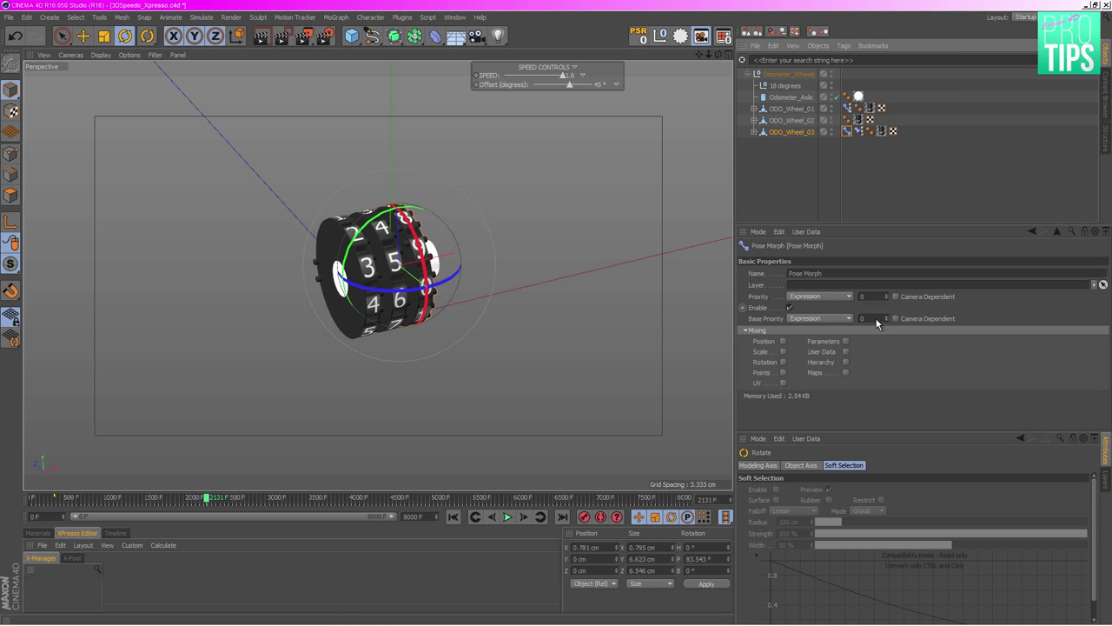
left_click(783, 351)
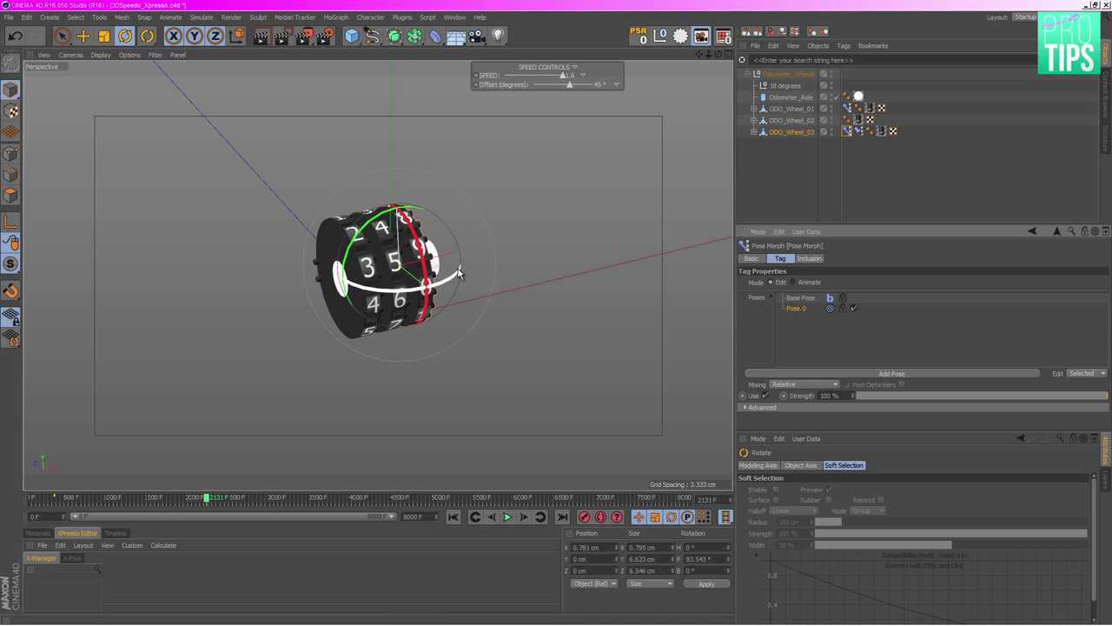
- Move ODO_Wheel_03 off the axle to about X 16 cm, and set Pose.0 to 0% in Animate mode
key("e")
left_click_drag(484, 246, 726, 204)
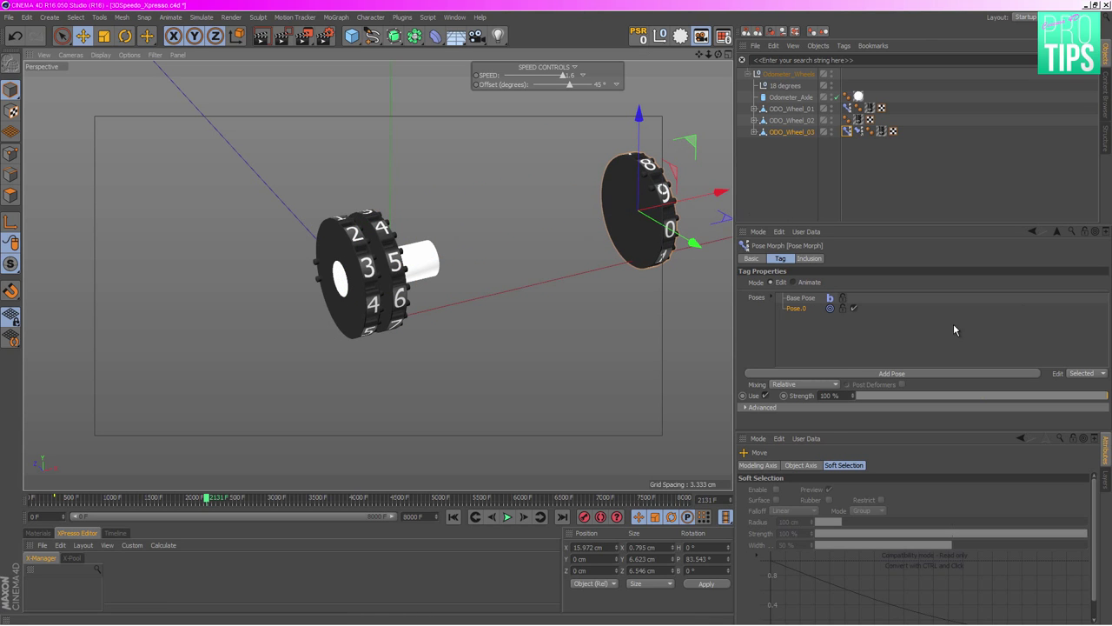
left_click(799, 283)
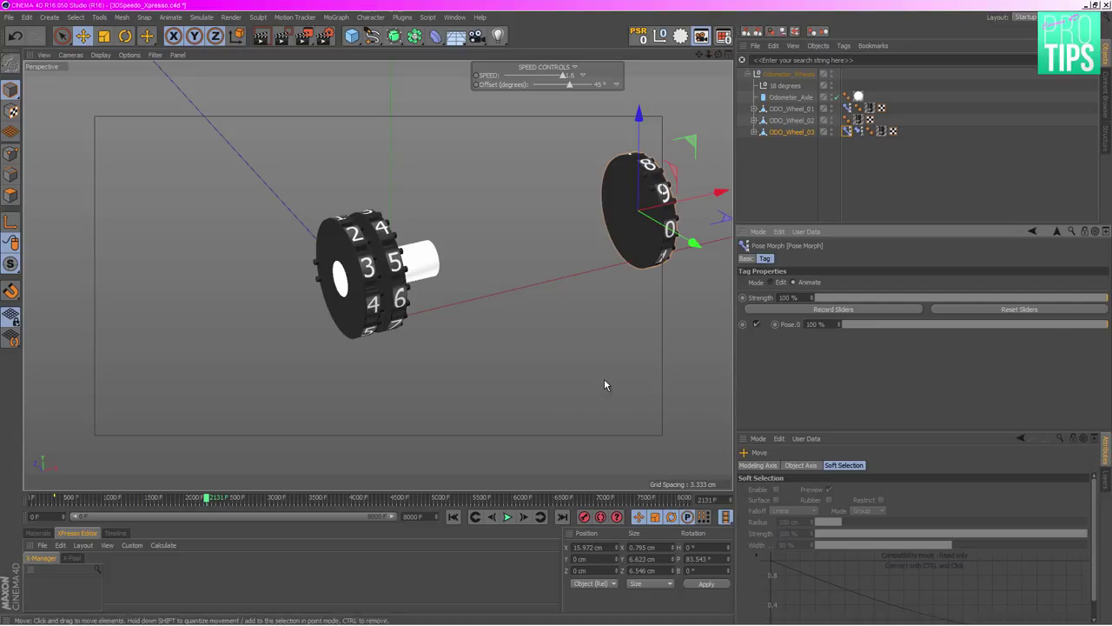
left_click_drag(1101, 324, 814, 330)
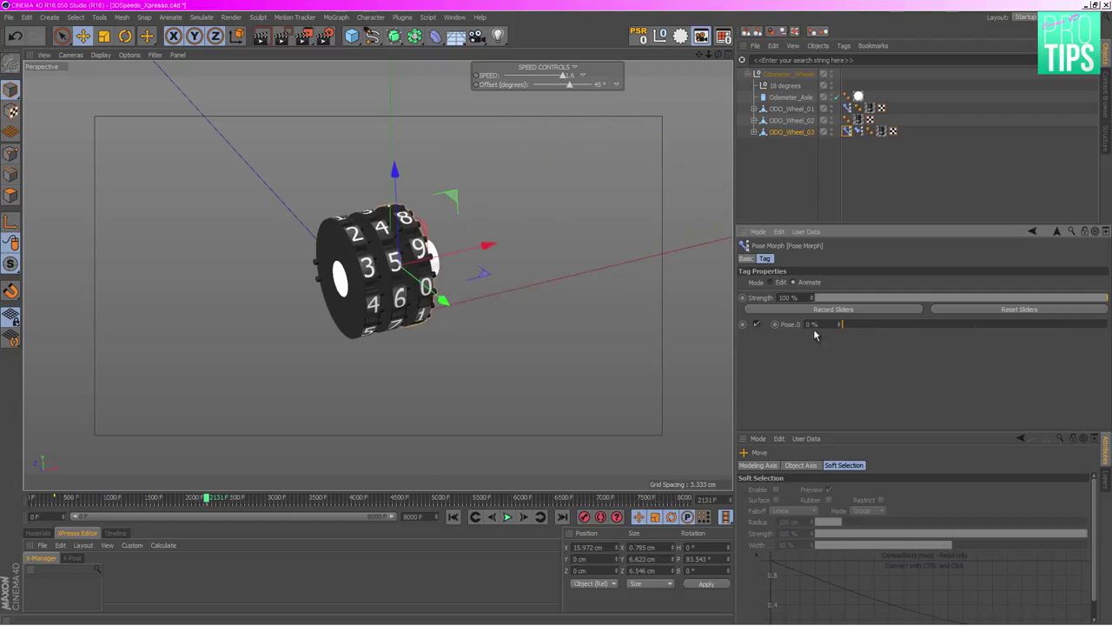
- Enable Rotation mixing in ODO_Wheel_03's Pose Morph tag and return to its pose list in Edit mode
left_click(771, 282)
left_click(751, 258)
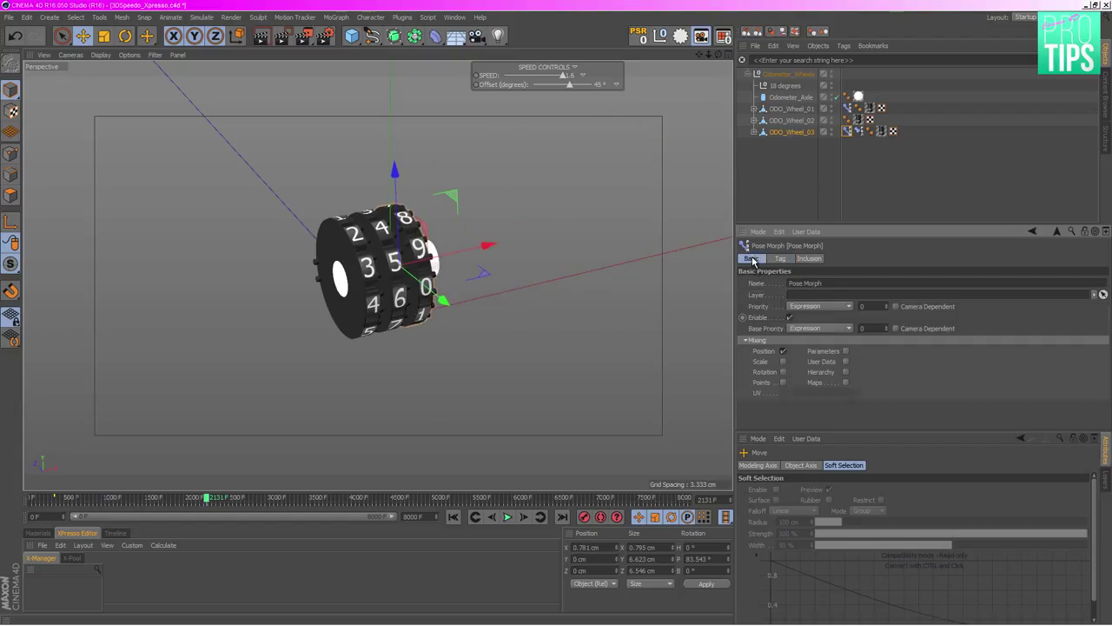
left_click(782, 372)
left_click(780, 258)
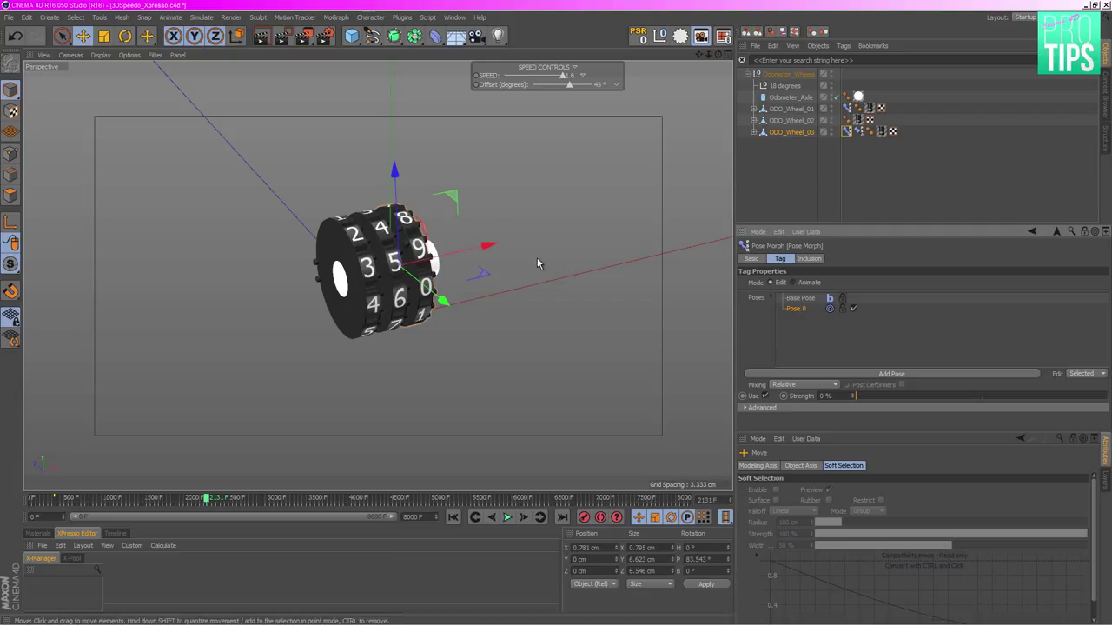
- Pose ODO_Wheel_03 at 100% strength with pitch about 653.5°, then scrub Pose.0 down to 0% in Animate mode
left_click(769, 281)
left_click_drag(871, 399, 1097, 395)
left_click_drag(669, 200, 601, 191)
left_click(793, 283)
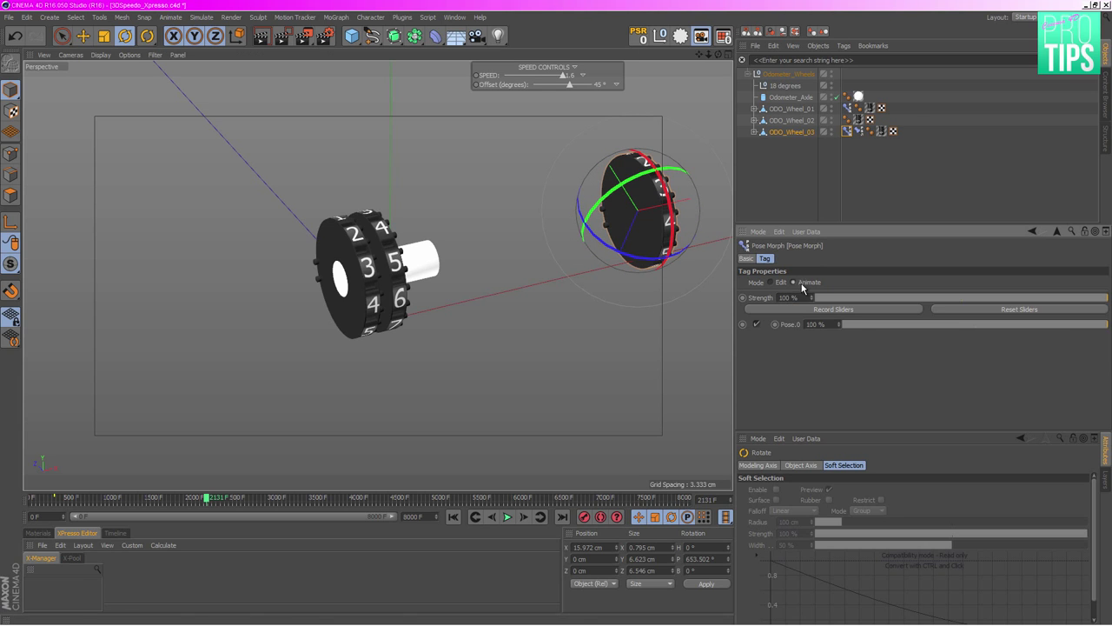
left_click_drag(1100, 330, 838, 324)
left_click(771, 282)
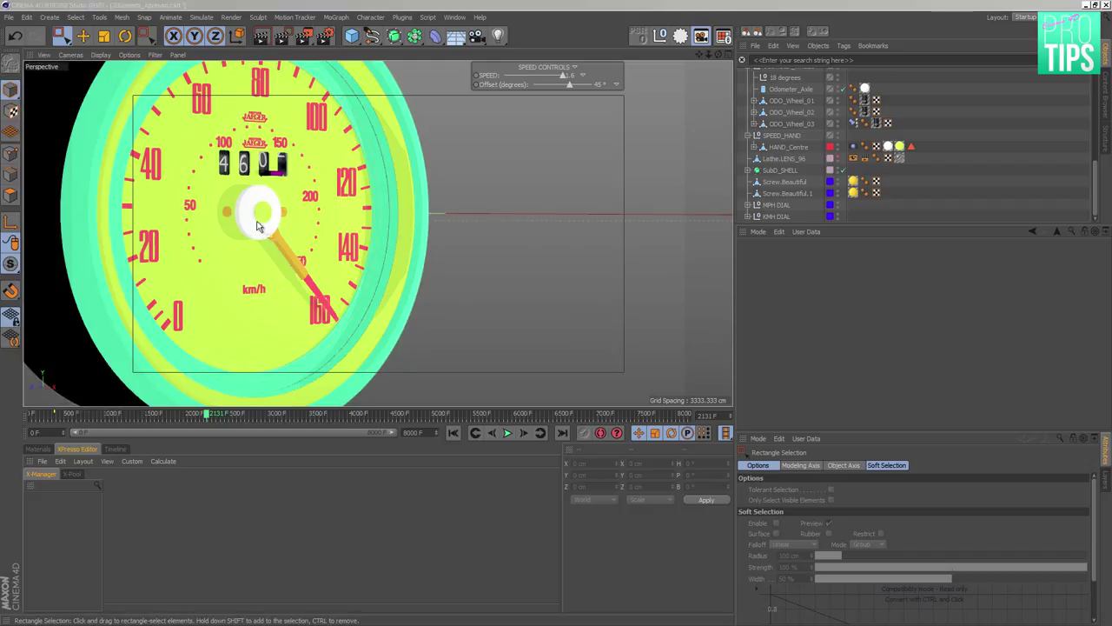
- Add a Pose Morph tag to the SPEED_HAND null and enable Position mixing
left_click_drag(61, 36, 112, 61)
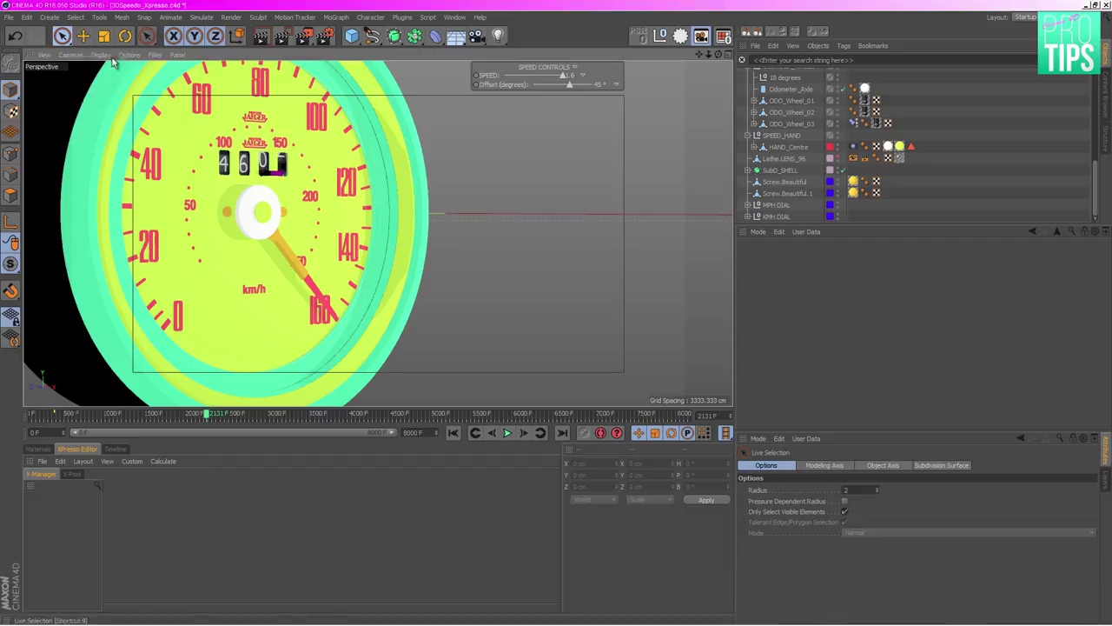
left_click(251, 216)
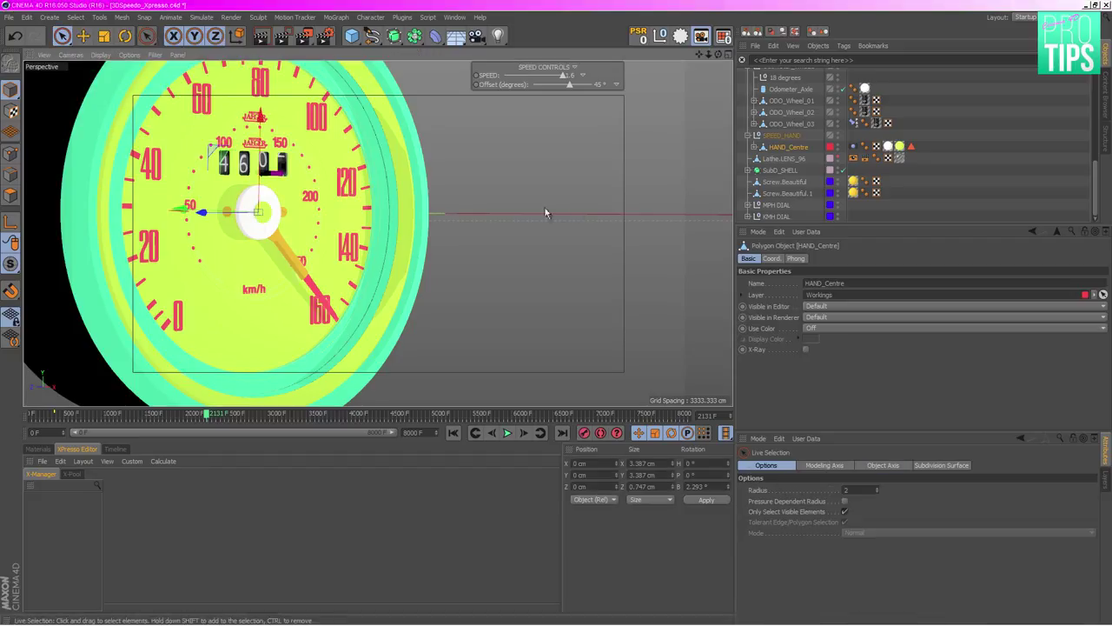
left_click(765, 137)
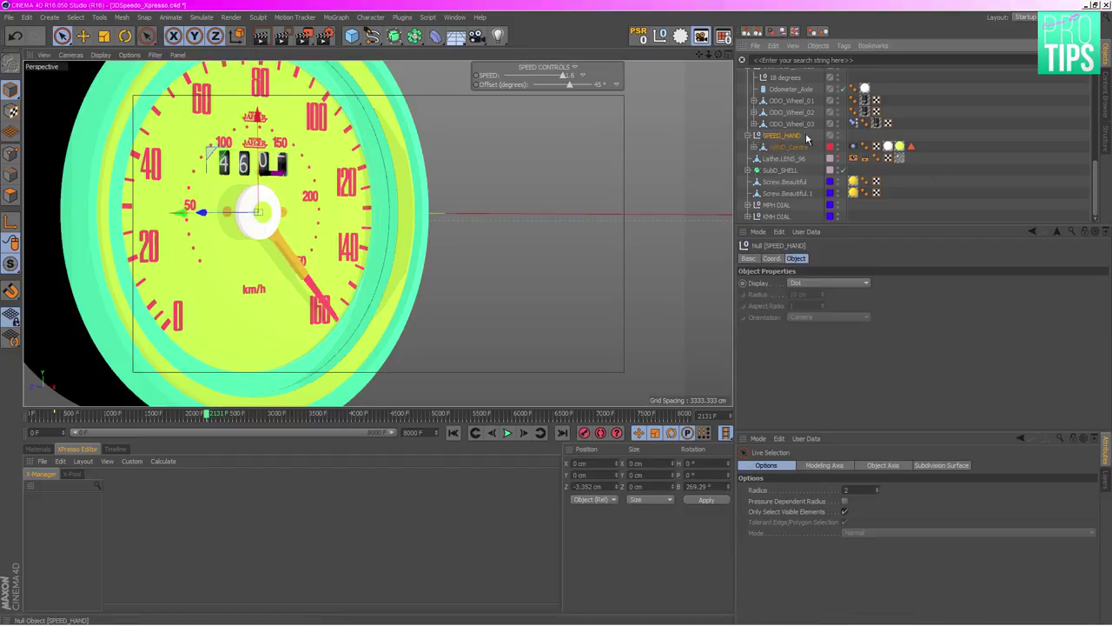
left_click(844, 45)
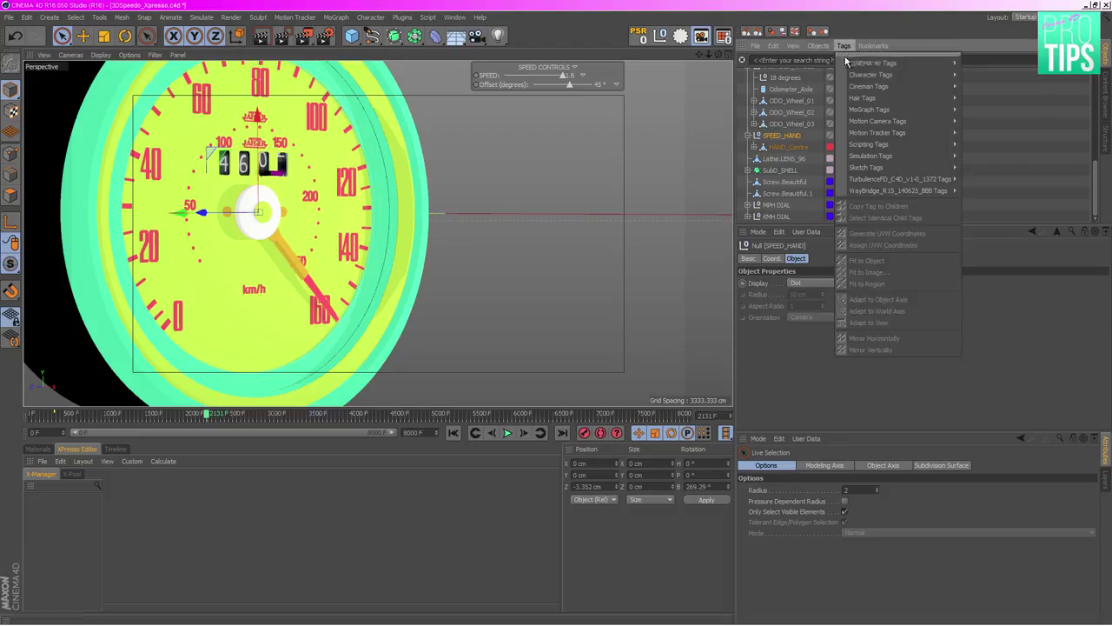
mouse_move(869, 75)
left_click(991, 145)
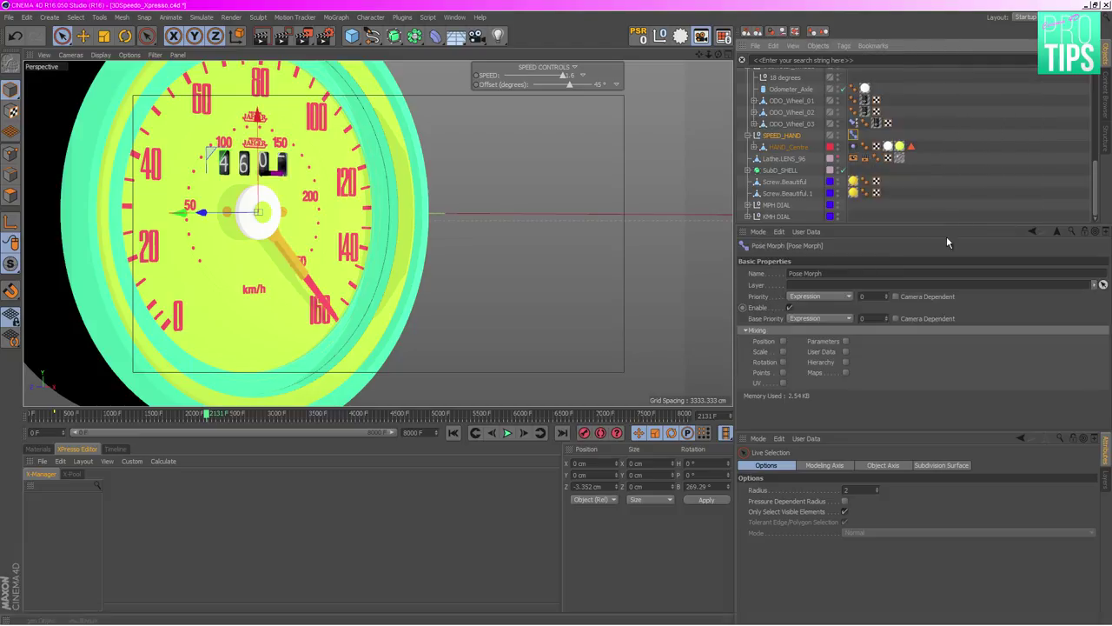
left_click(783, 351)
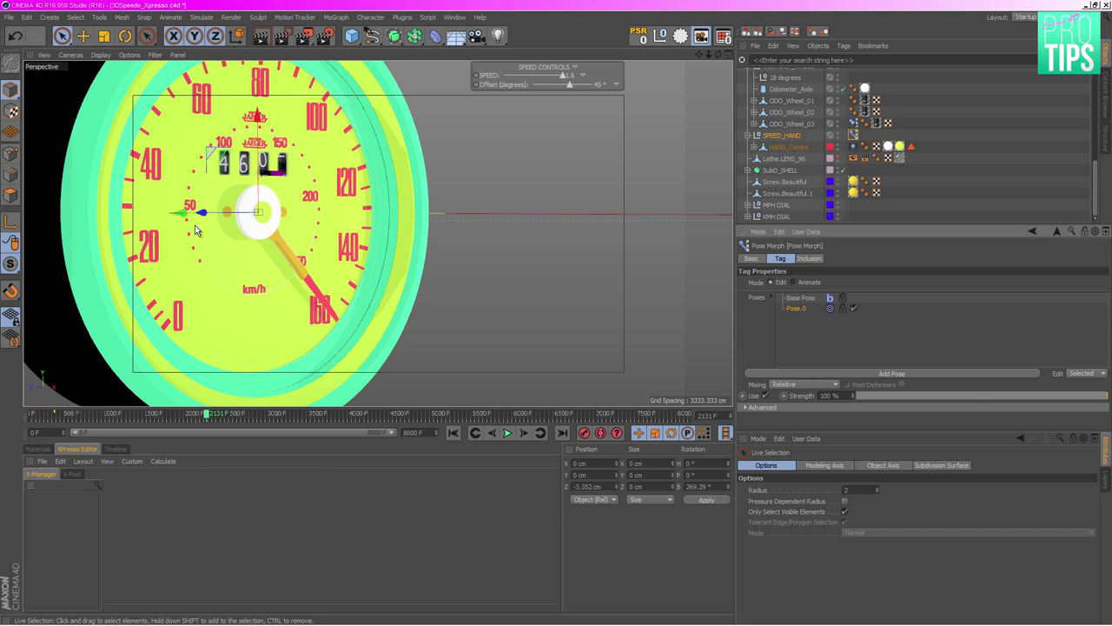
- Move SPEED_HAND out of the dial to about Z -29.2 cm for Pose.0, and set Pose.0 to 29% in Animate mode
left_click_drag(234, 226, 486, 261)
key("ctrl+z")
left_click(806, 284)
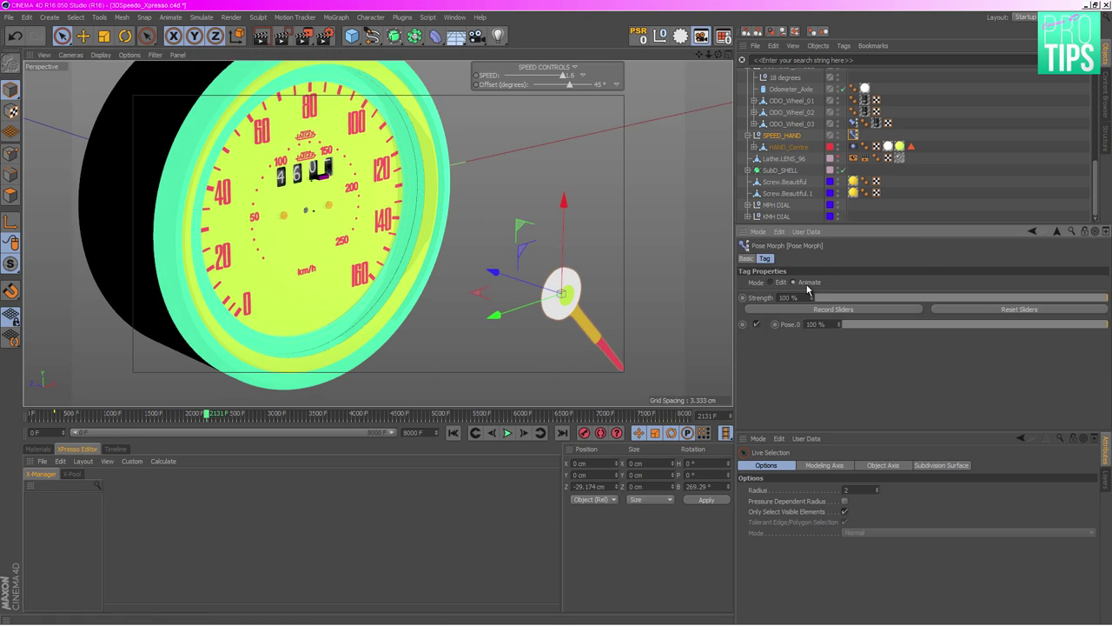
left_click_drag(874, 323, 918, 324)
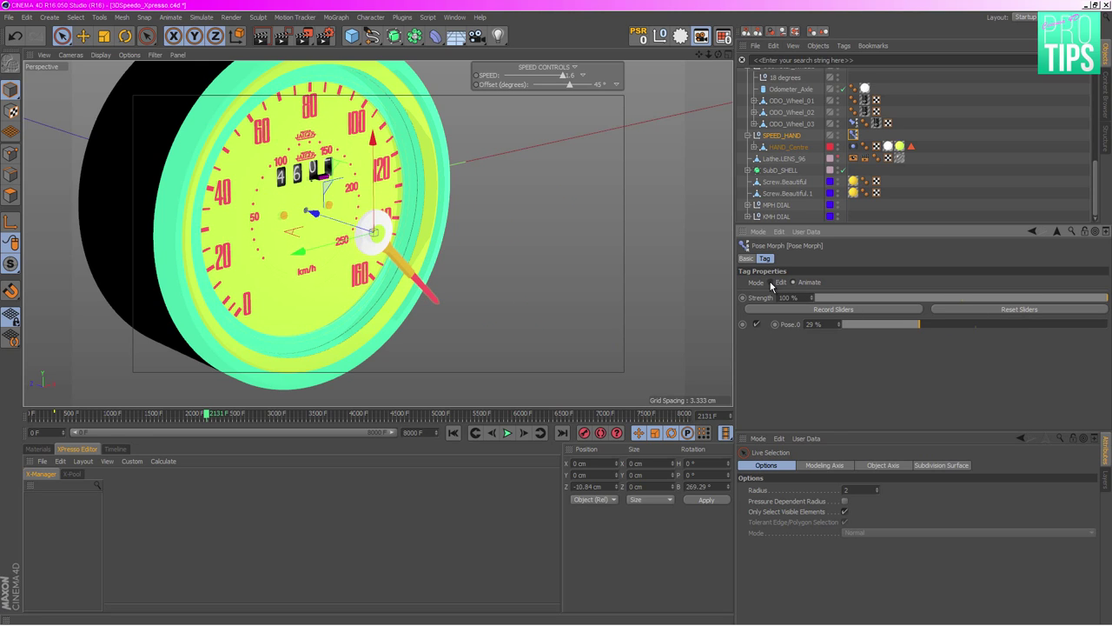
- Rename SPEED_HAND's tag to Pose Morph_HAND and return it to Animate mode
left_click(772, 283)
left_click(760, 259)
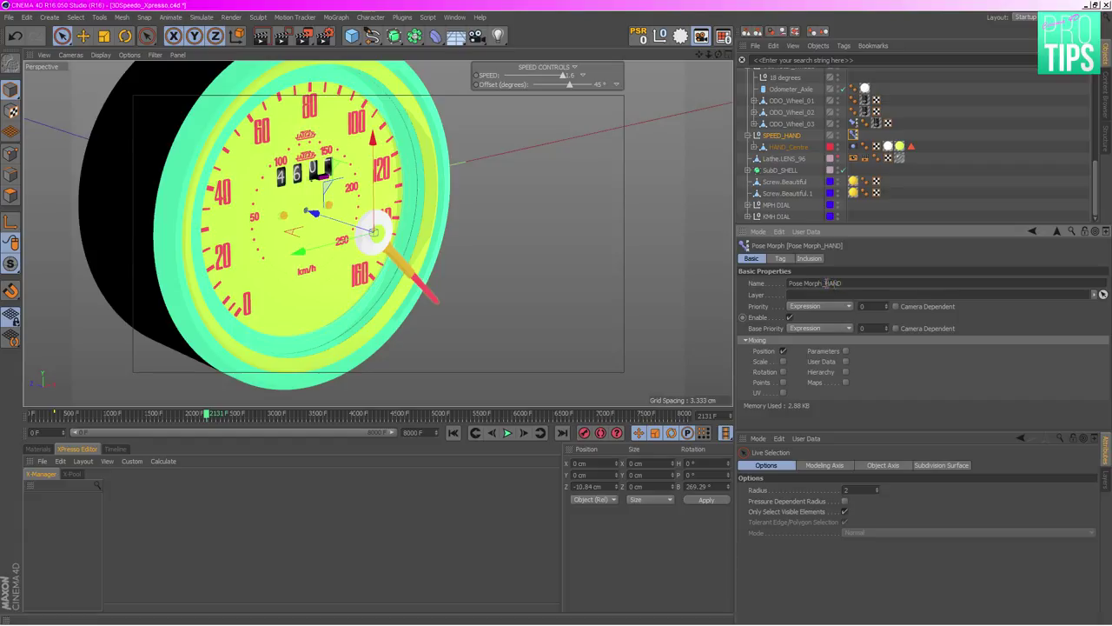
left_click(780, 258)
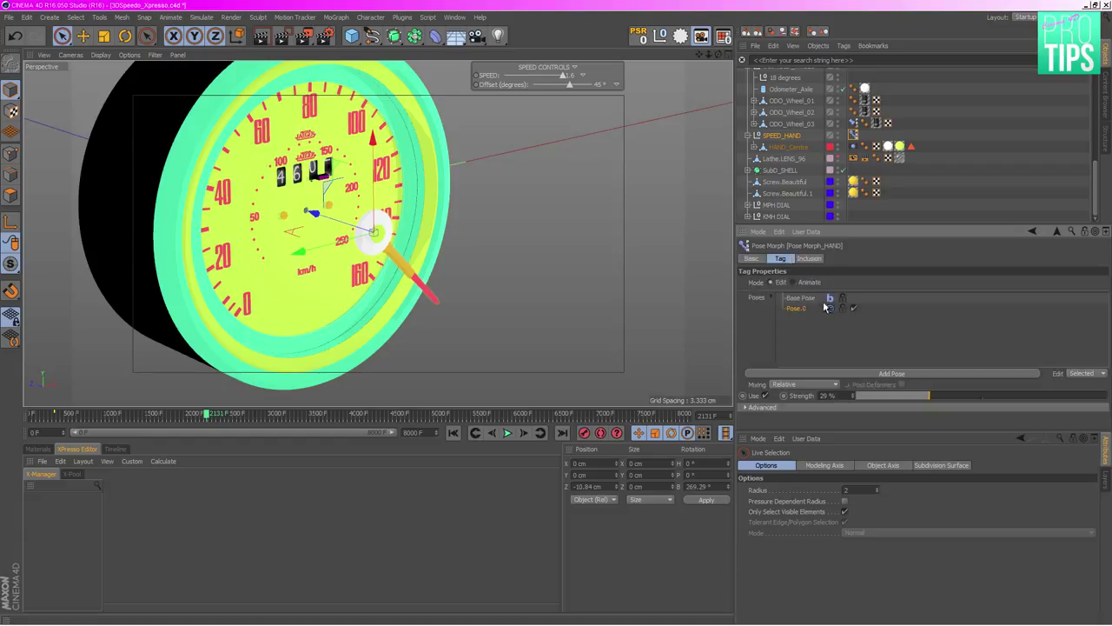
left_click(808, 283)
left_click_drag(643, 269, 565, 224, "alt")
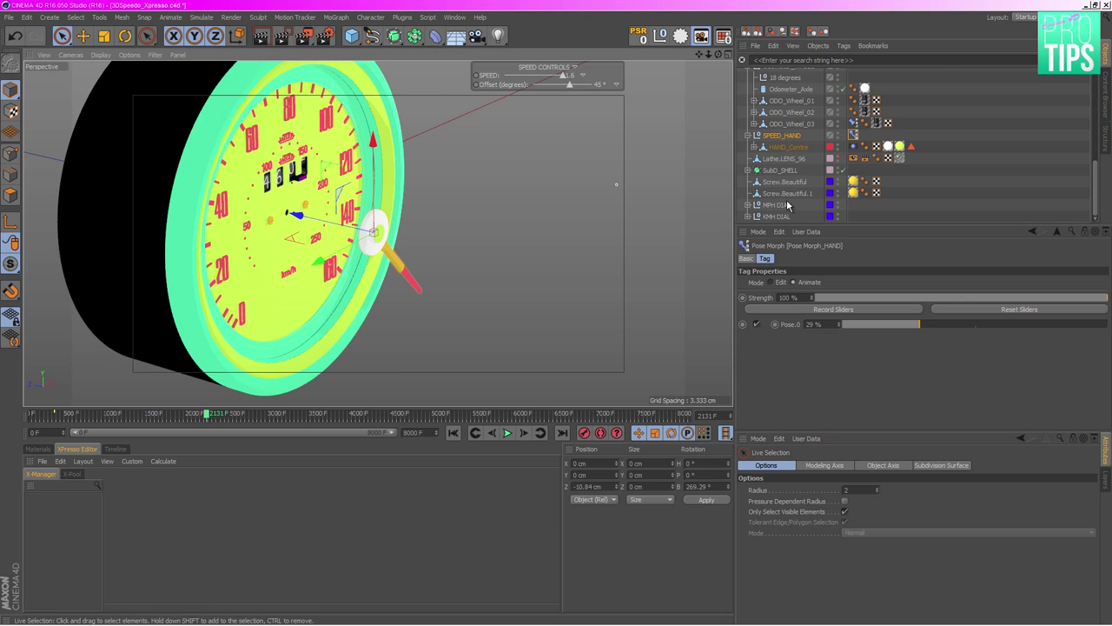
- Add a new user data entry and a user data group to the SPEEDO null
scroll(951, 165, "up", 5)
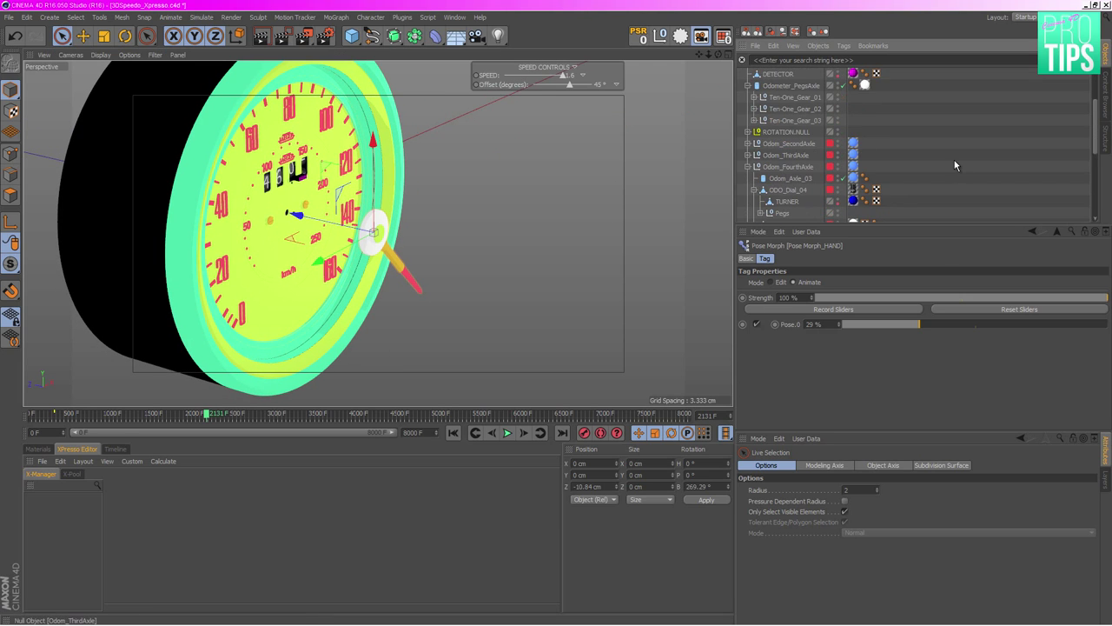
scroll(950, 162, "up", 6)
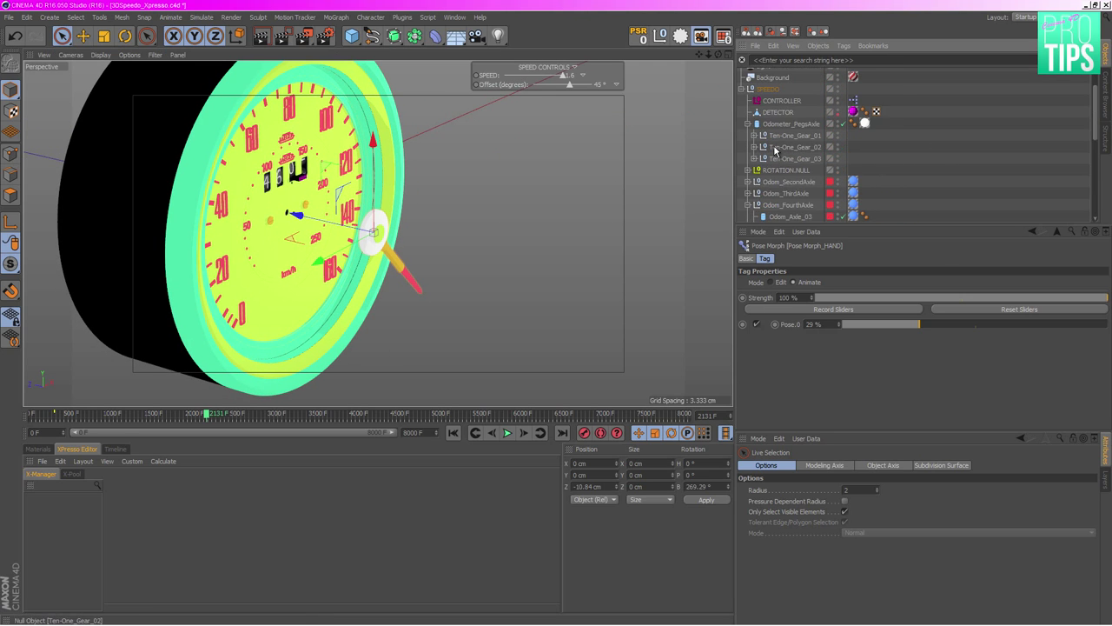
left_click(776, 121)
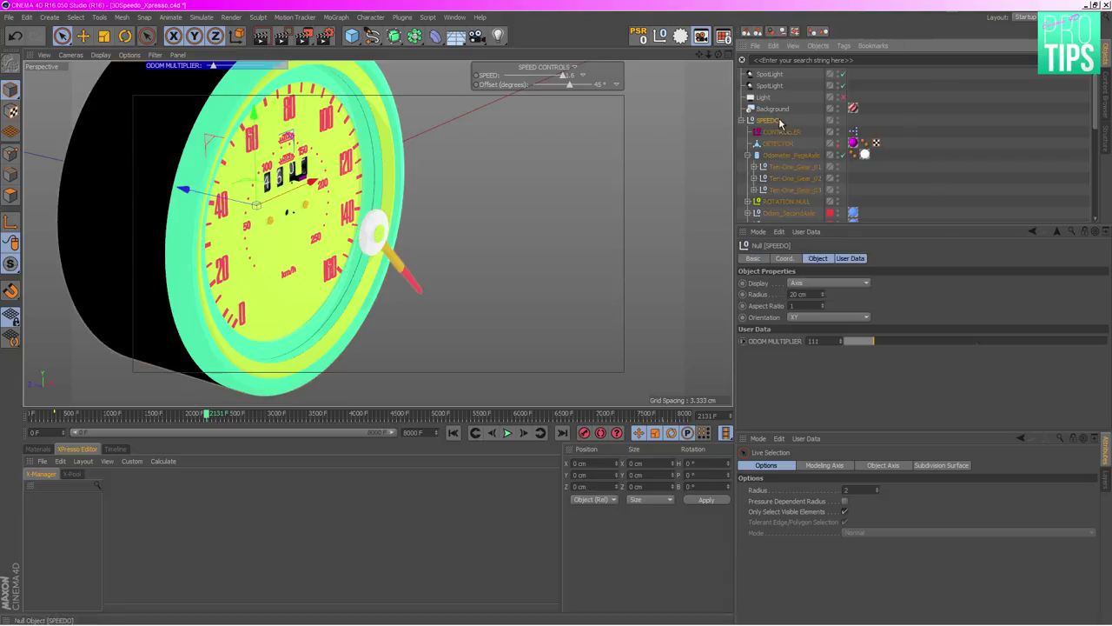
left_click(805, 231)
left_click(814, 246)
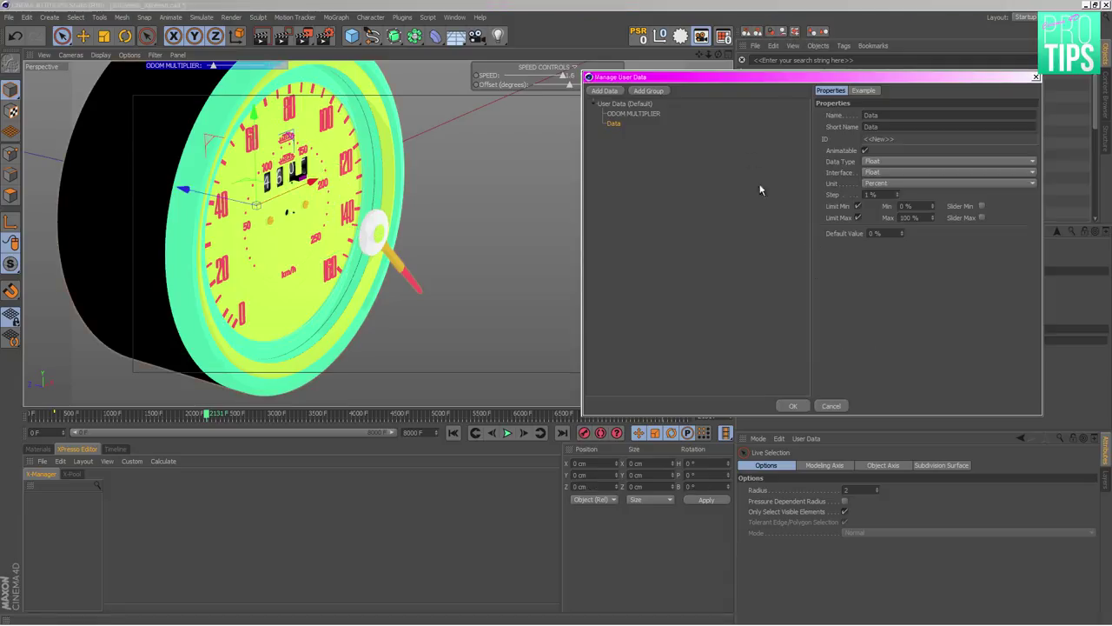
left_click(647, 90)
double_click(896, 107)
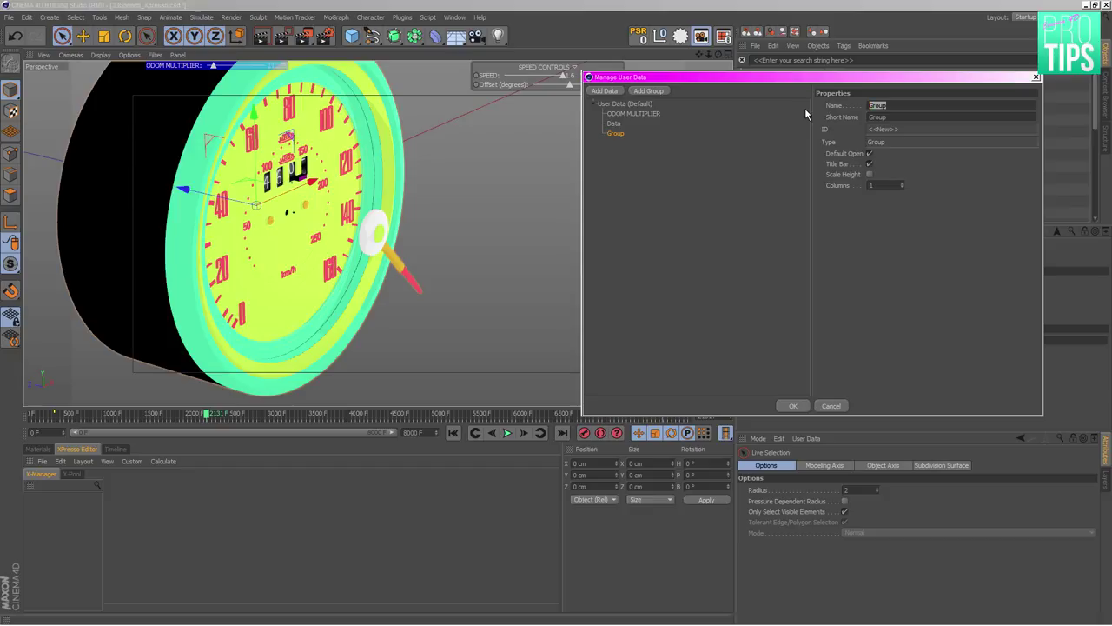
type("Face Group")
key("BackSpace")
key("BackSpace")
key("BackSpace")
key("BackSpace")
key("BackSpace")
key("BackSpace")
key("BackSpace")
key("BackSpace")
key("BackSpace")
key("BackSpace")
- Name the user data group DIALS and place the Data entry inside it
type("DIALS")
left_click(619, 133)
left_click_drag(618, 128, 638, 146)
- Name the user data entry Hand, give it a Float Slider interface, and apply the user data
double_click(911, 119)
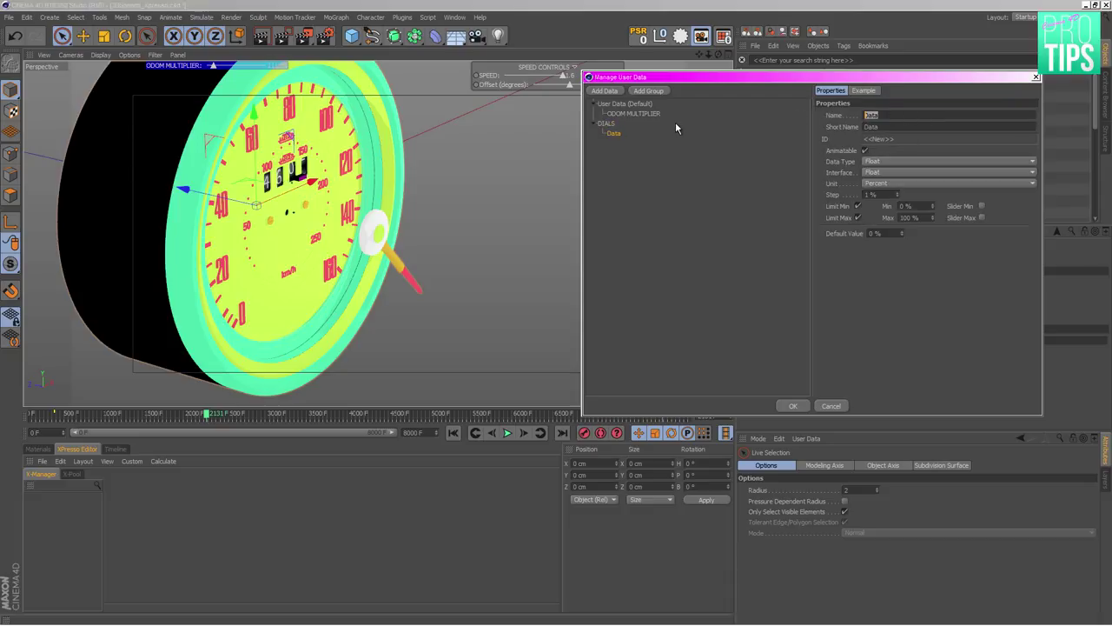
type("Hand")
left_click(902, 178)
left_click(900, 192)
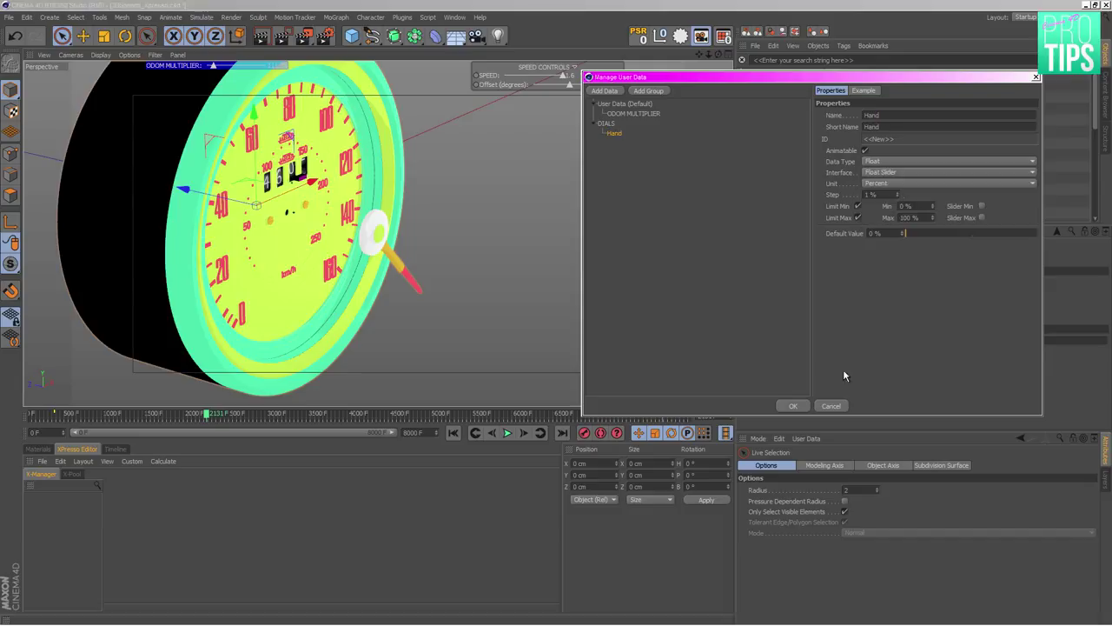
left_click(793, 406)
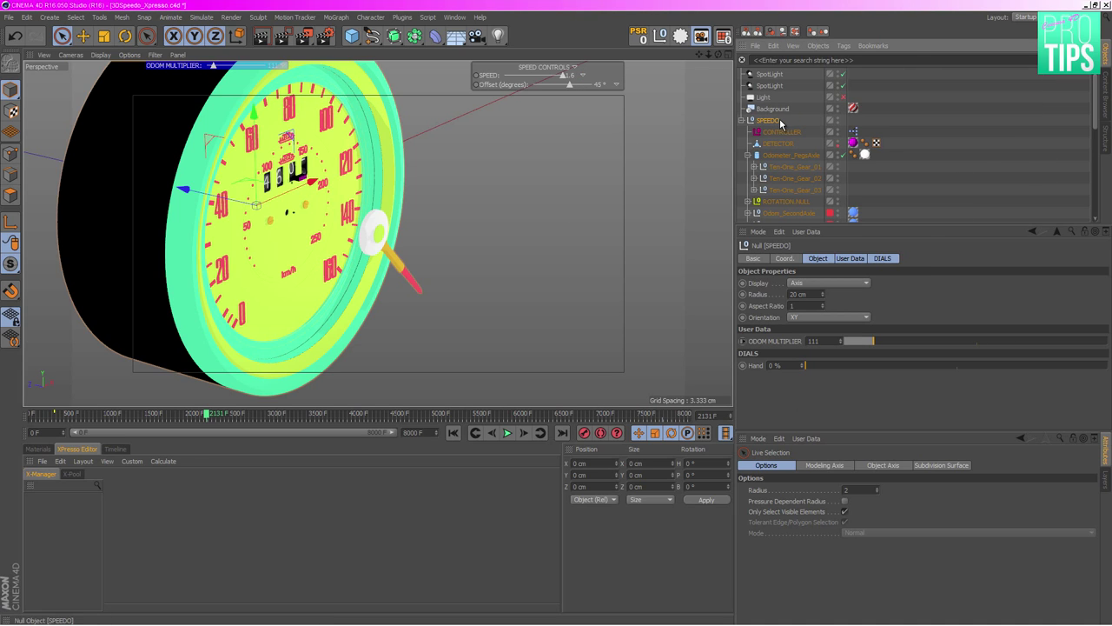
- Add an XPresso tag to SPEEDO and create a SPEEDO node with a Hand output port
left_click(843, 45)
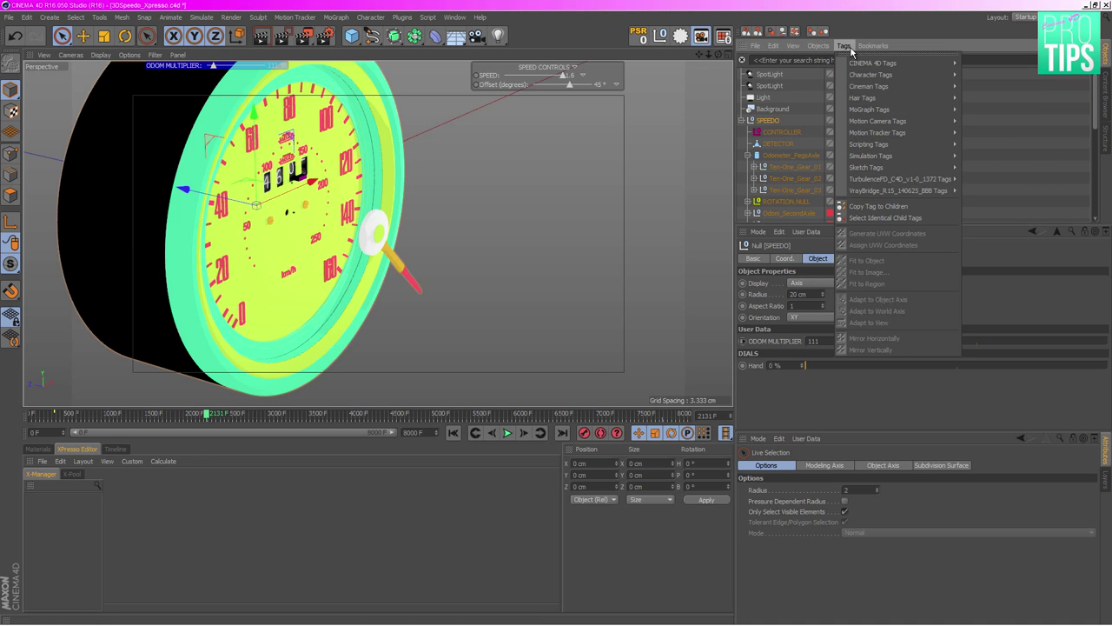
mouse_move(877, 63)
left_click(990, 364)
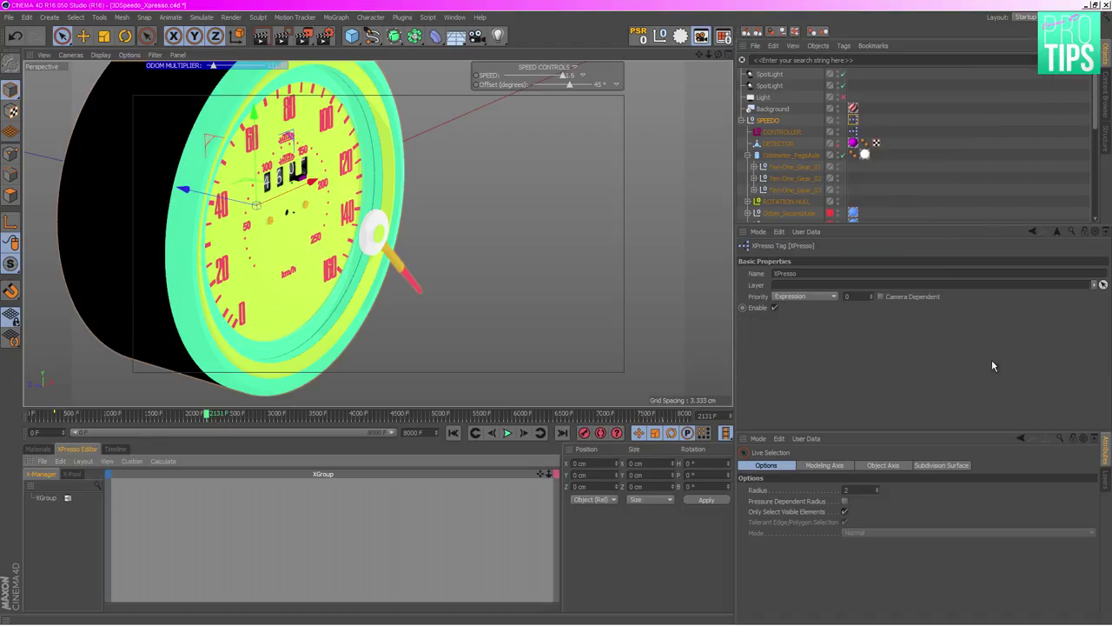
left_click_drag(770, 126, 464, 510)
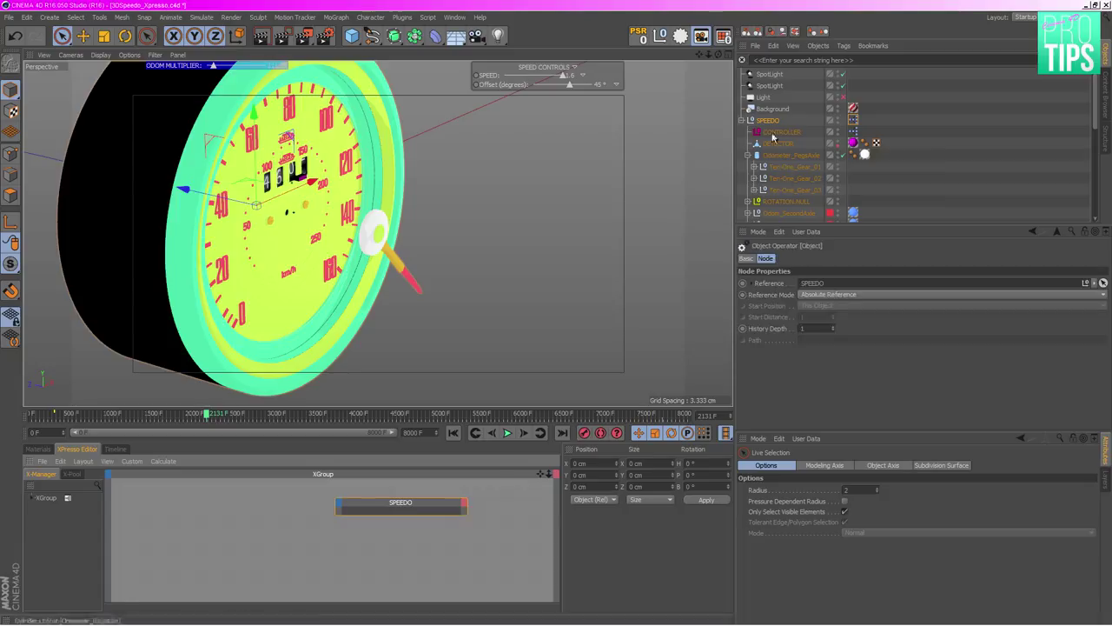
left_click_drag(756, 365, 275, 503)
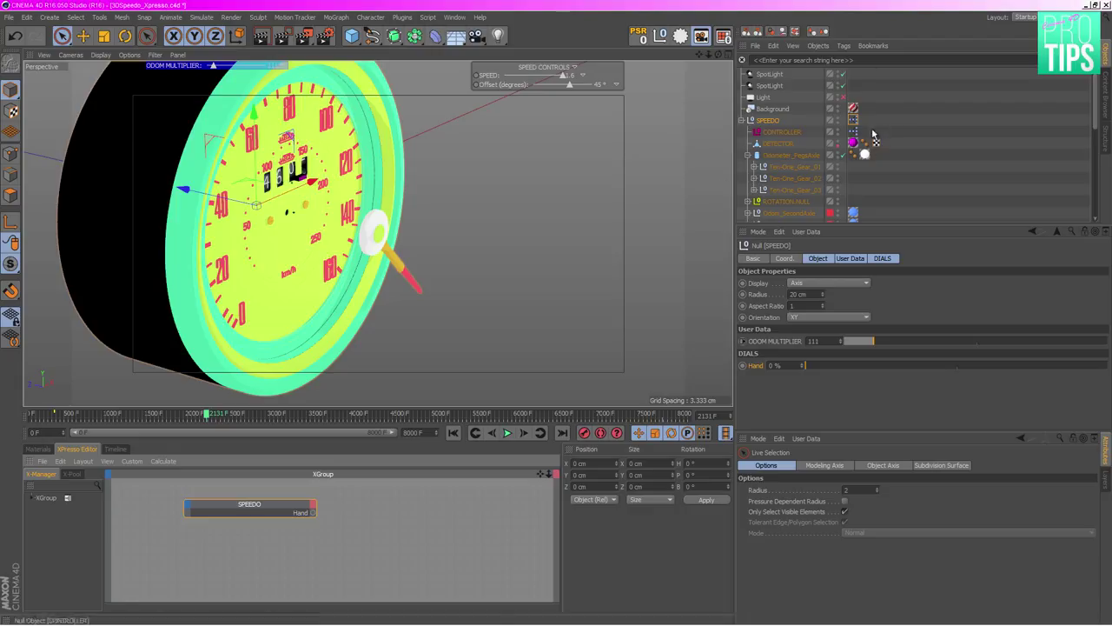
- Add a Pose Morph_HAND node, connect SPEEDO's Hand output to its Pose.0 Strength input, and widen the node
left_click_drag(1097, 114, 1096, 192)
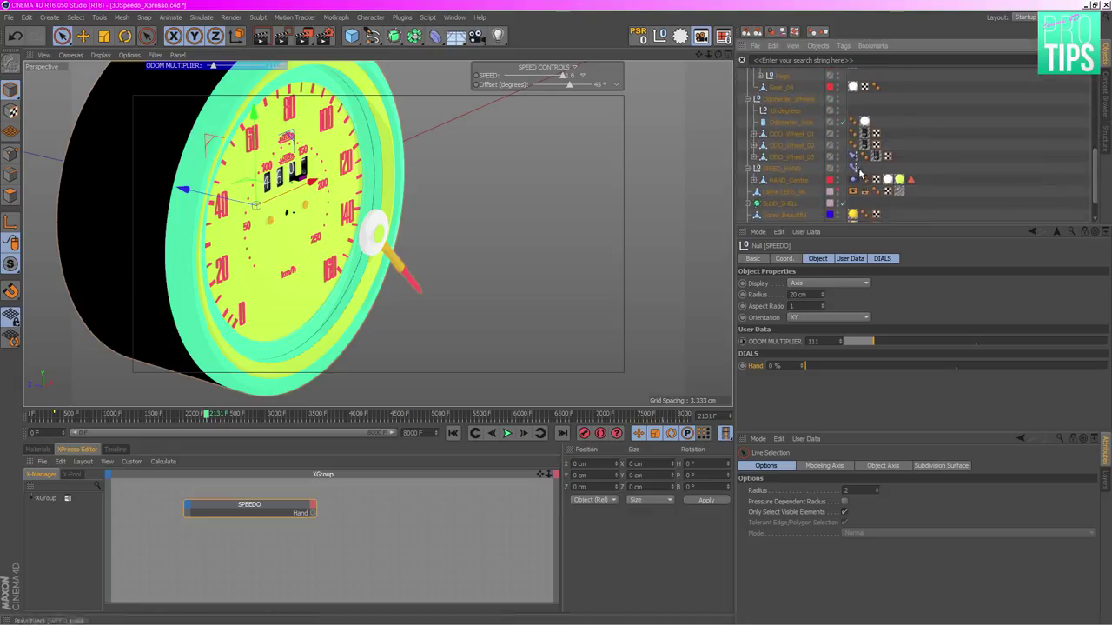
left_click_drag(458, 526, 435, 516)
mouse_move(469, 569)
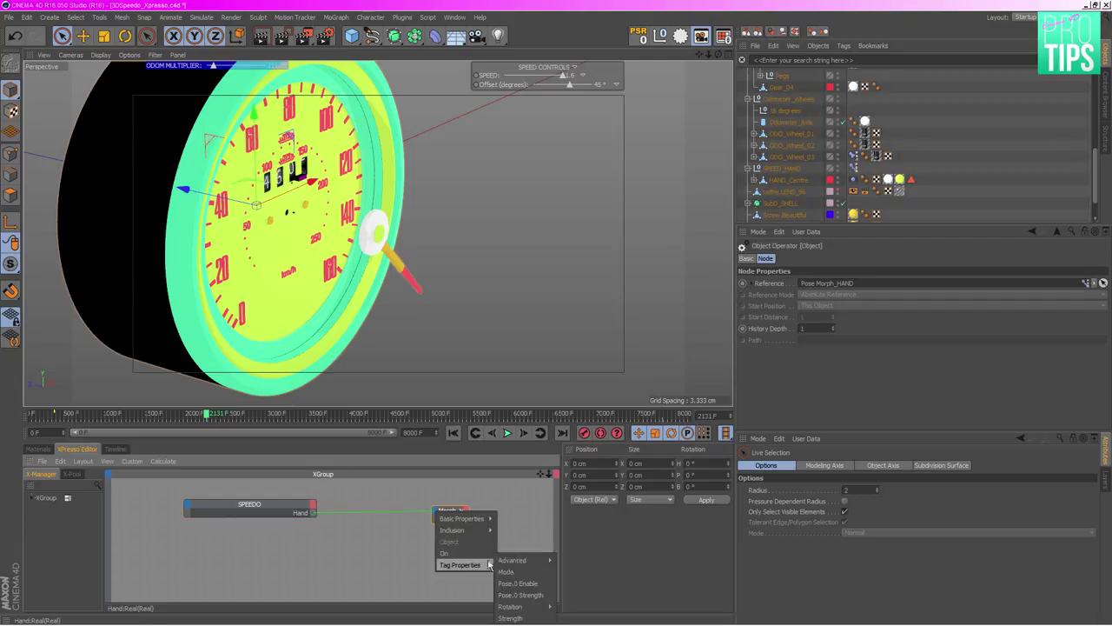
left_click(523, 598)
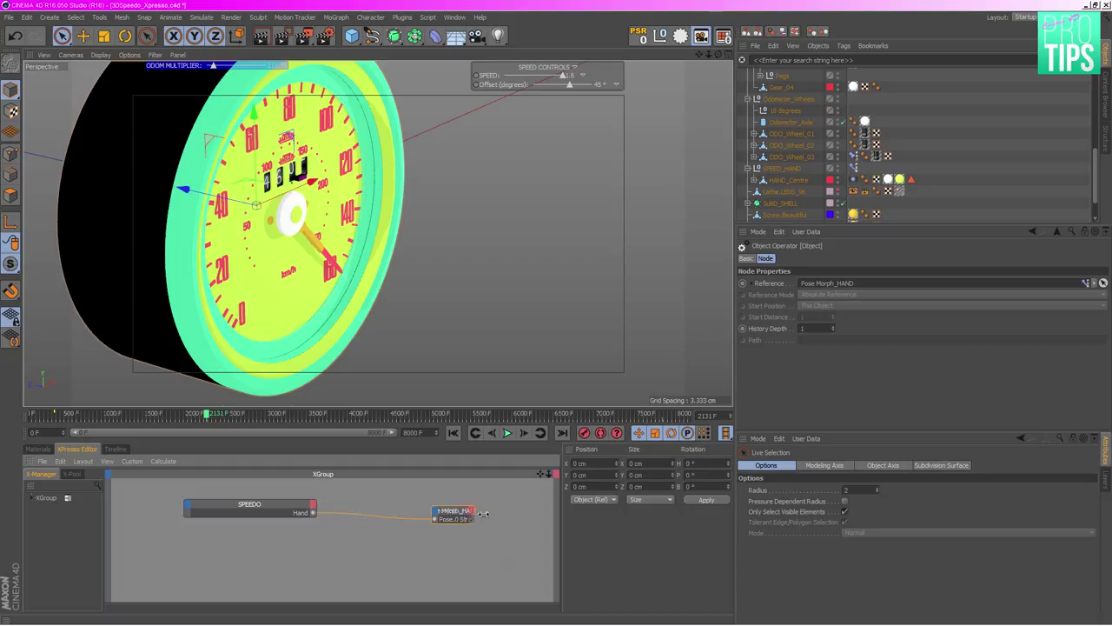
left_click_drag(470, 519, 525, 519)
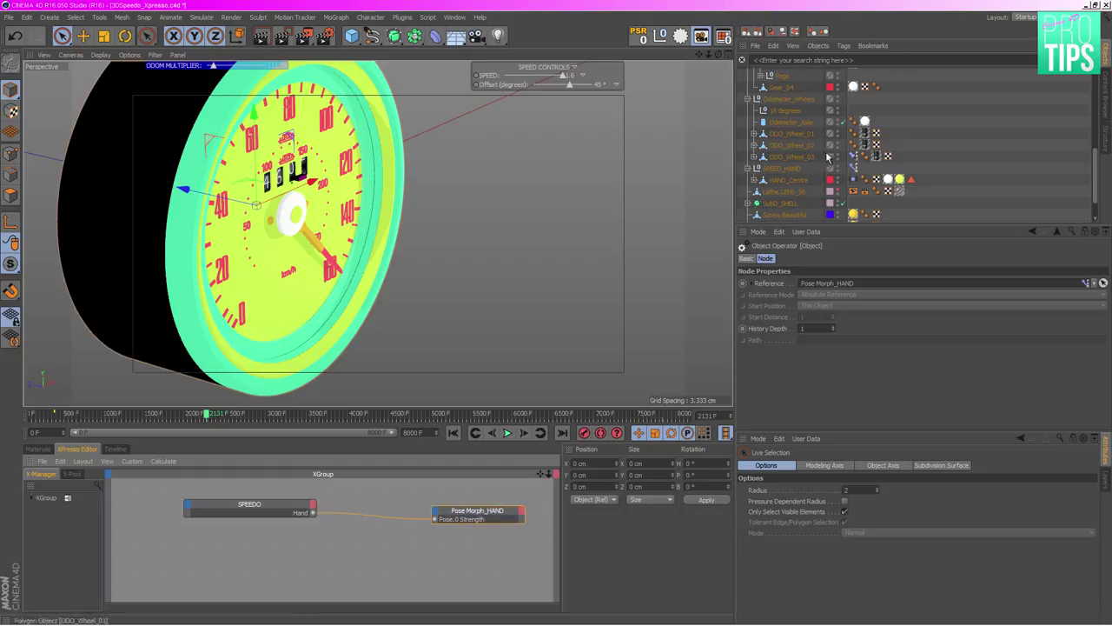
- Duplicate the Pose Morph_HAND node below the original and connect SPEEDO's Hand output to its Pose.0 Strength
mouse_move(1099, 165)
left_mouse_down()
mouse_move(1106, 84)
mouse_move(1109, 195)
mouse_move(1108, 165)
left_mouse_up()
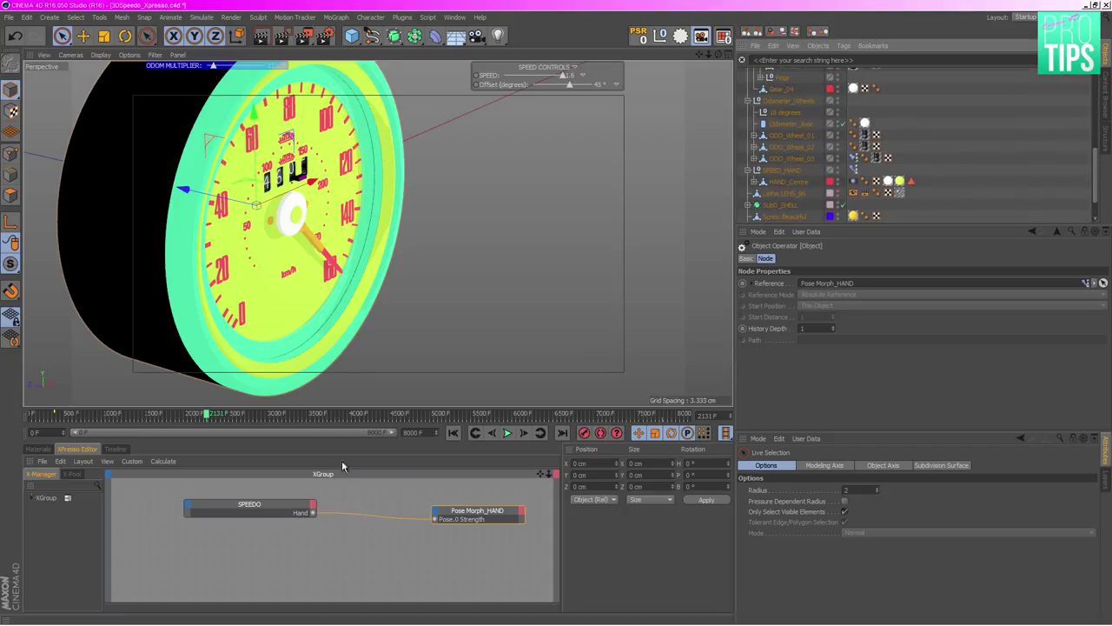
left_click_drag(474, 519, 475, 533)
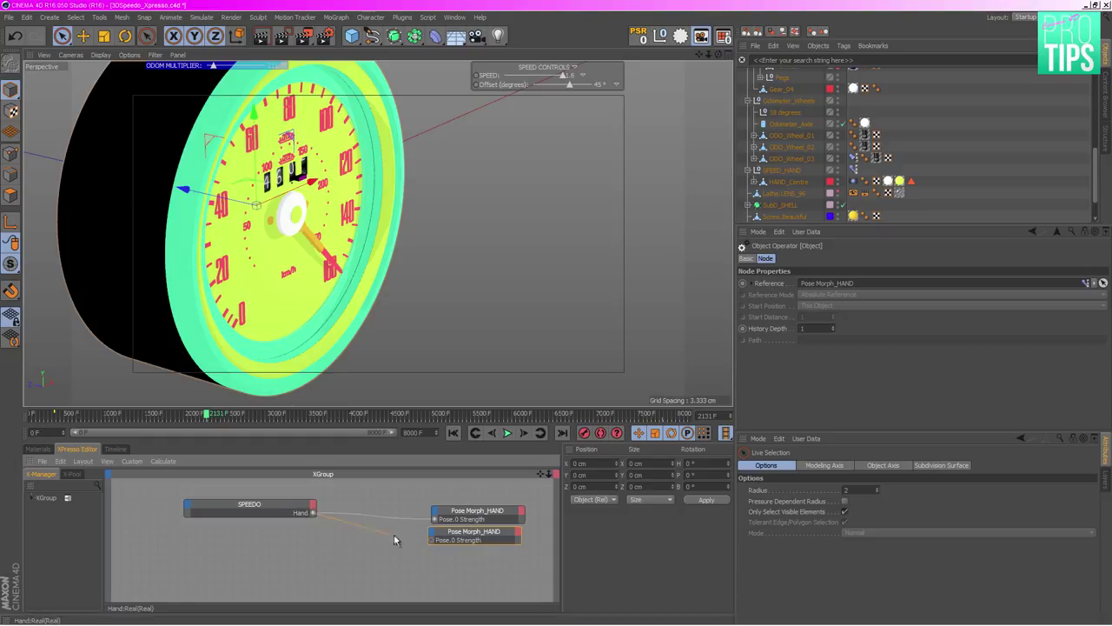
left_click_drag(434, 543, 432, 540)
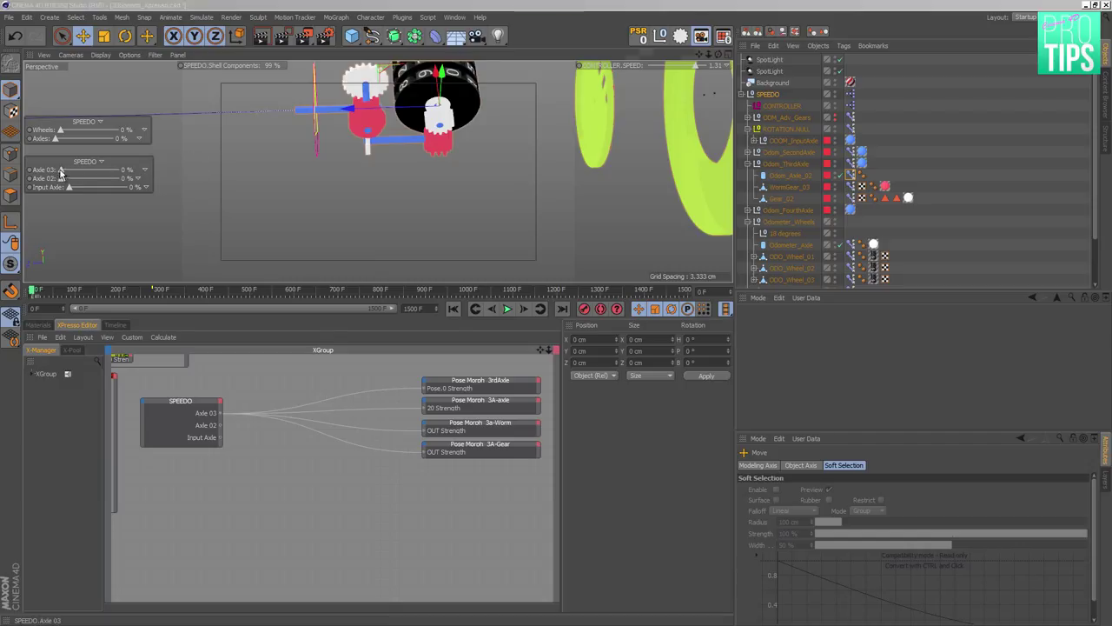
- Set SPEEDO's Axle 03 slider to 100% to spread the third axle's parts apart
left_click_drag(60, 169, 131, 177)
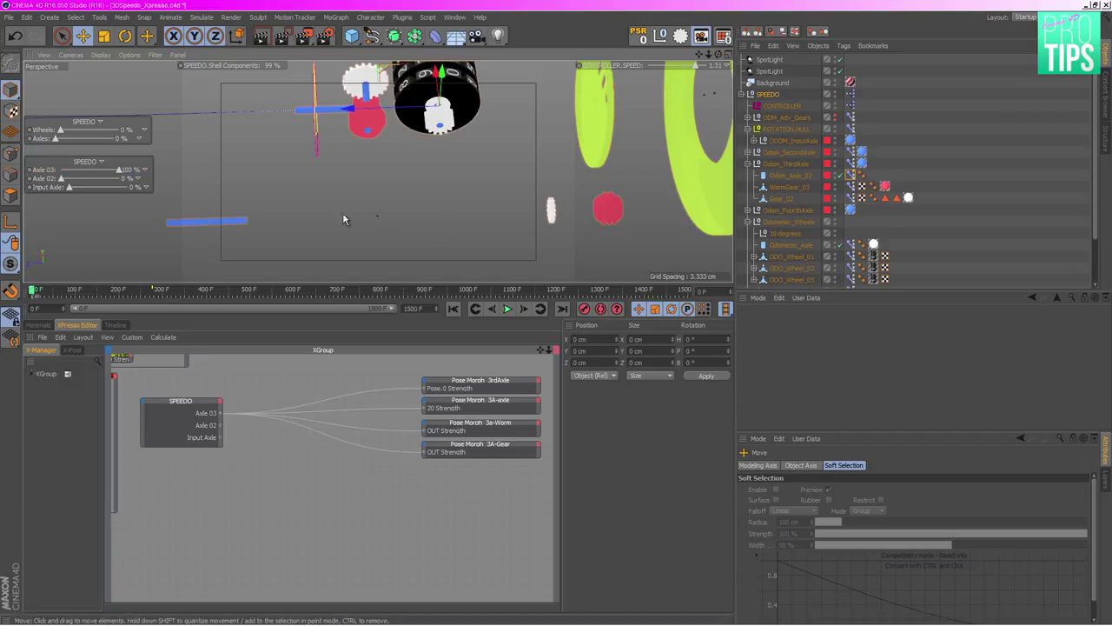
- Add a Range Mapper calculation node in the empty area below the SPEEDO node
left_click_drag(121, 170, 147, 181)
right_click(266, 475)
mouse_move(318, 481)
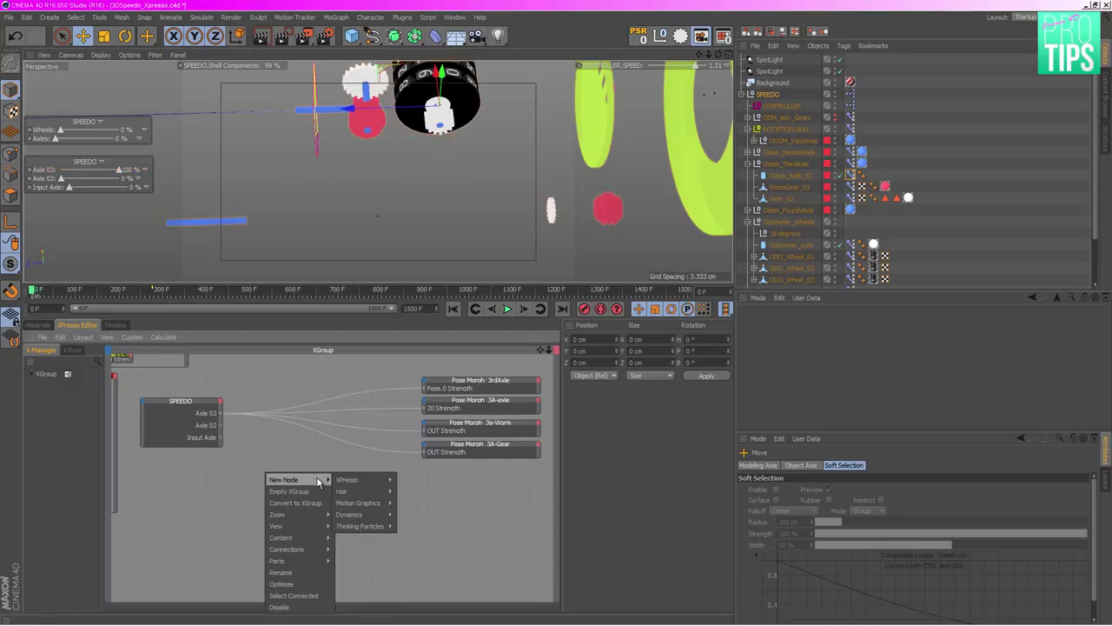
mouse_move(410, 514)
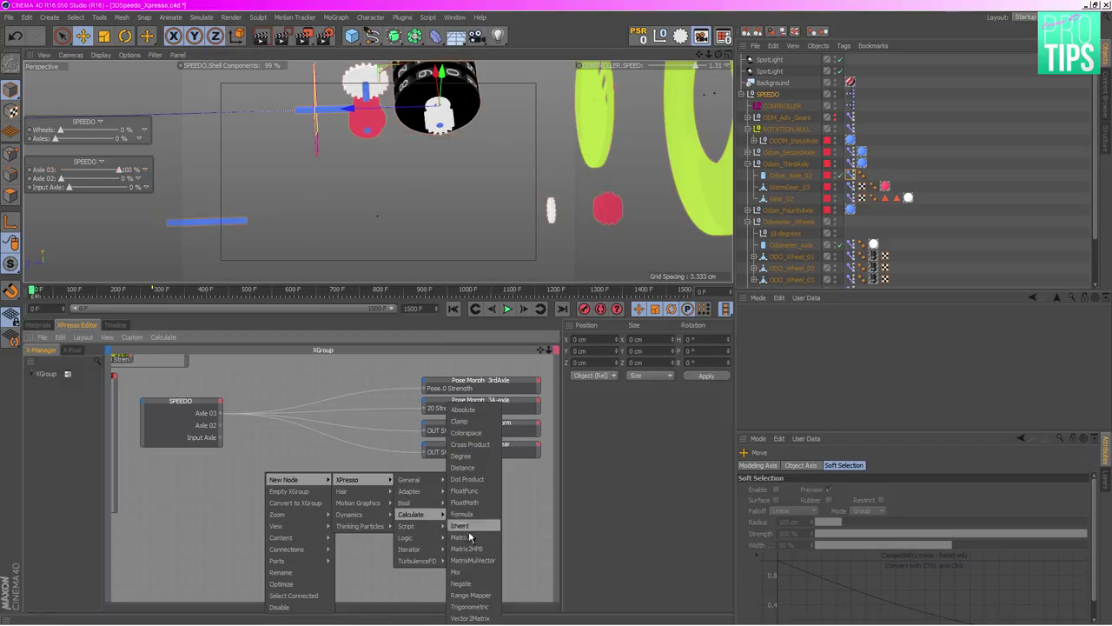
left_click(470, 594)
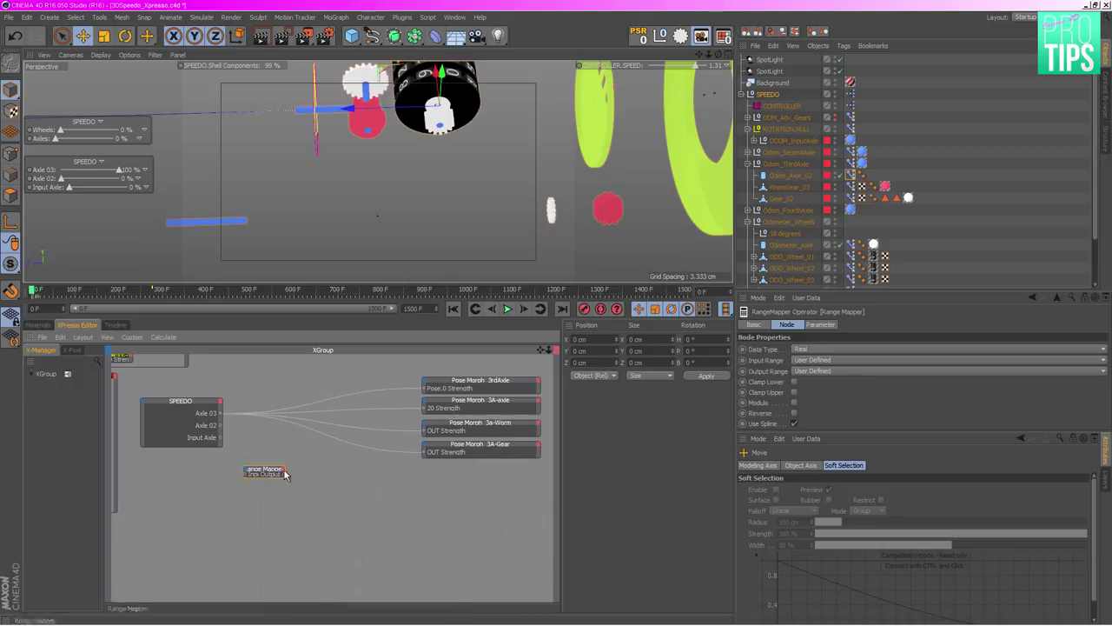
- Widen the Range Mapper node and place two copies of it below
left_click(291, 474)
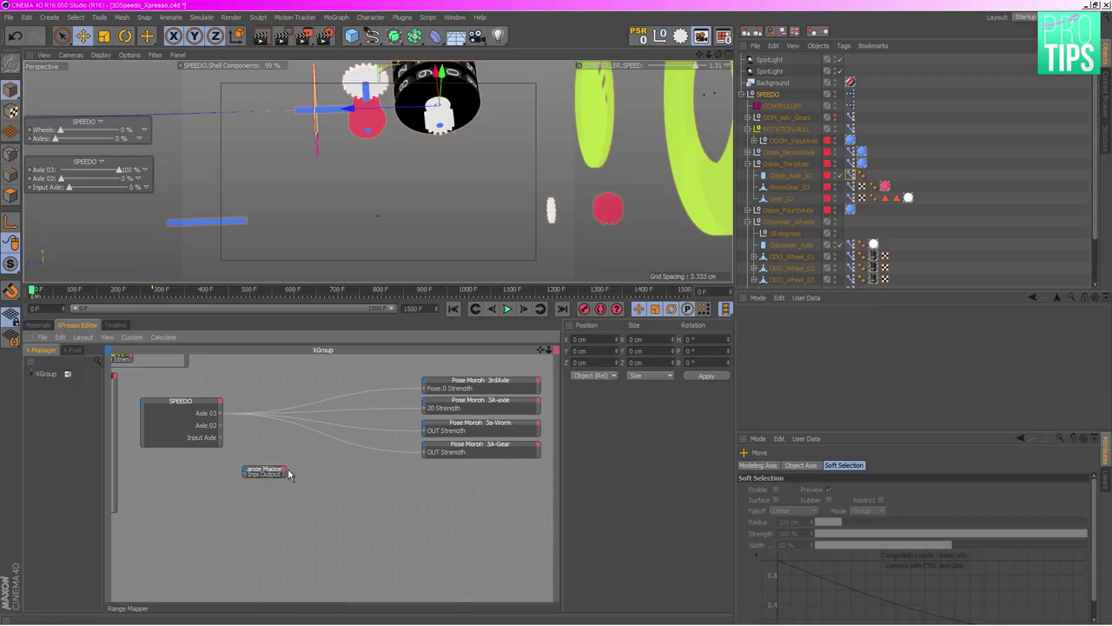
scroll(268, 493, "up", 3)
scroll(268, 493, "up", 2)
left_click_drag(317, 459, 553, 461)
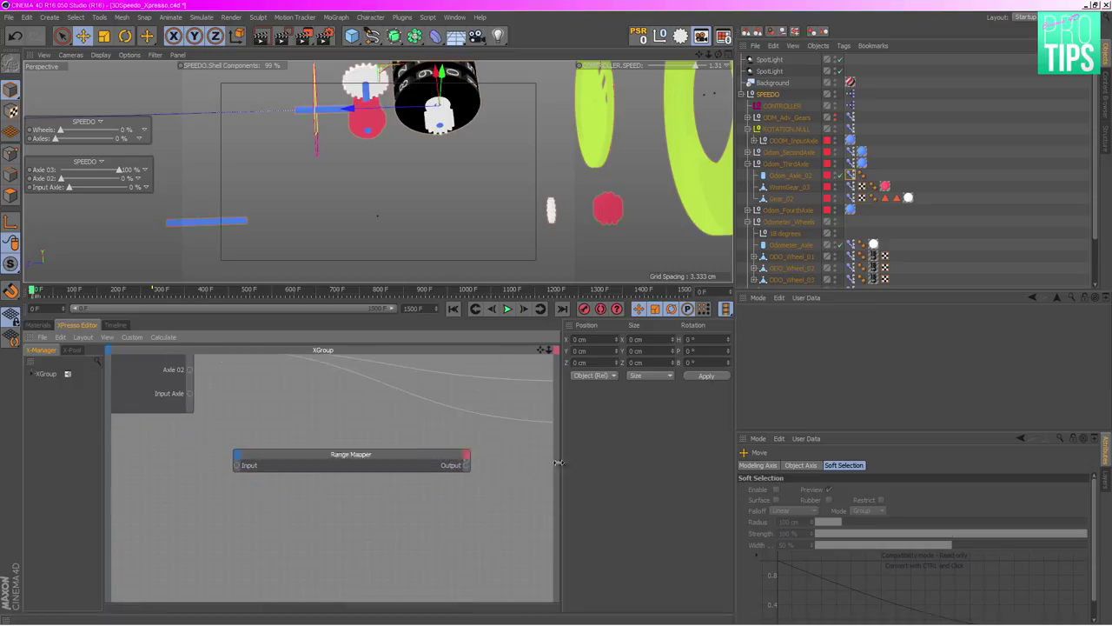
left_click_drag(404, 457, 395, 543, "ctrl")
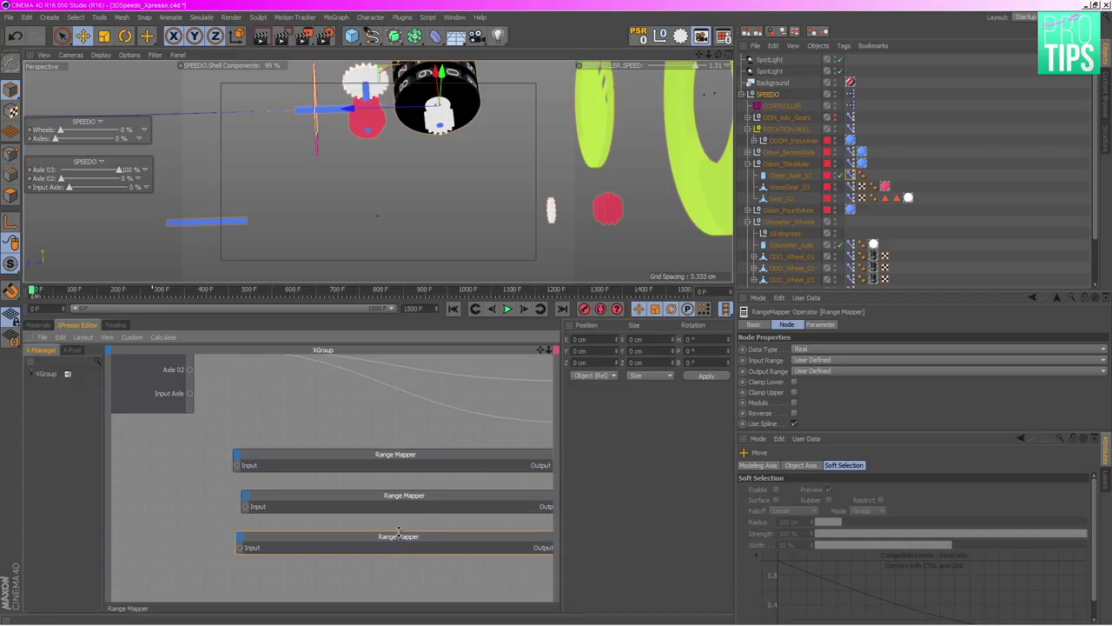
mouse_move(541, 351)
left_mouse_down()
mouse_move(526, 383)
mouse_move(544, 352)
left_mouse_up()
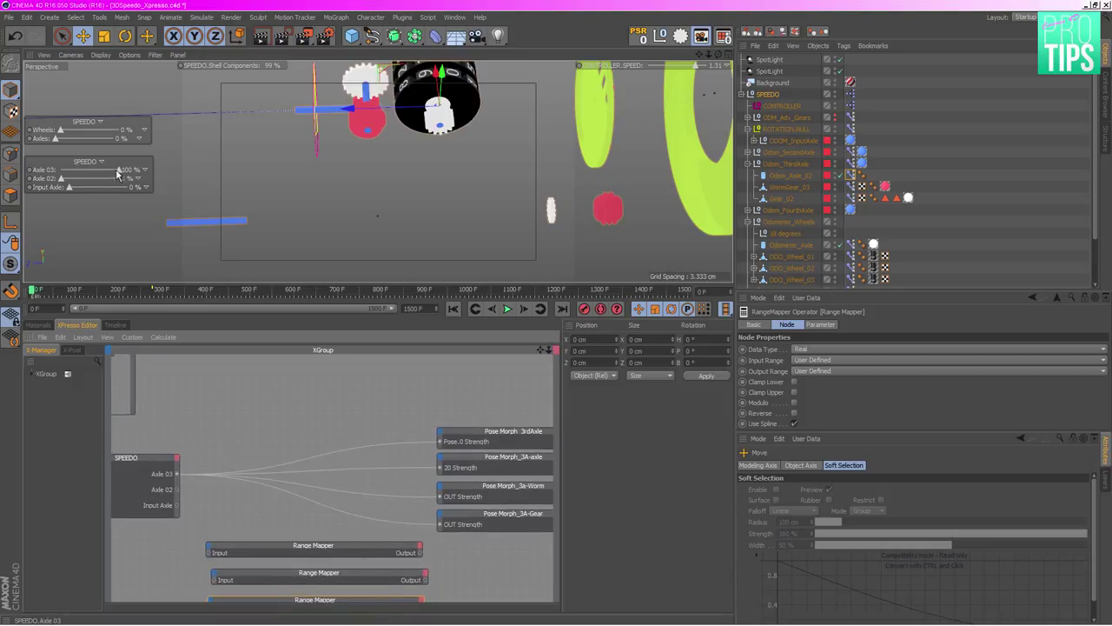
- Scrub the Axle 03 slider to about 60% and back to 100% to examine how the third axle's parts move together
left_click_drag(118, 173, 142, 165)
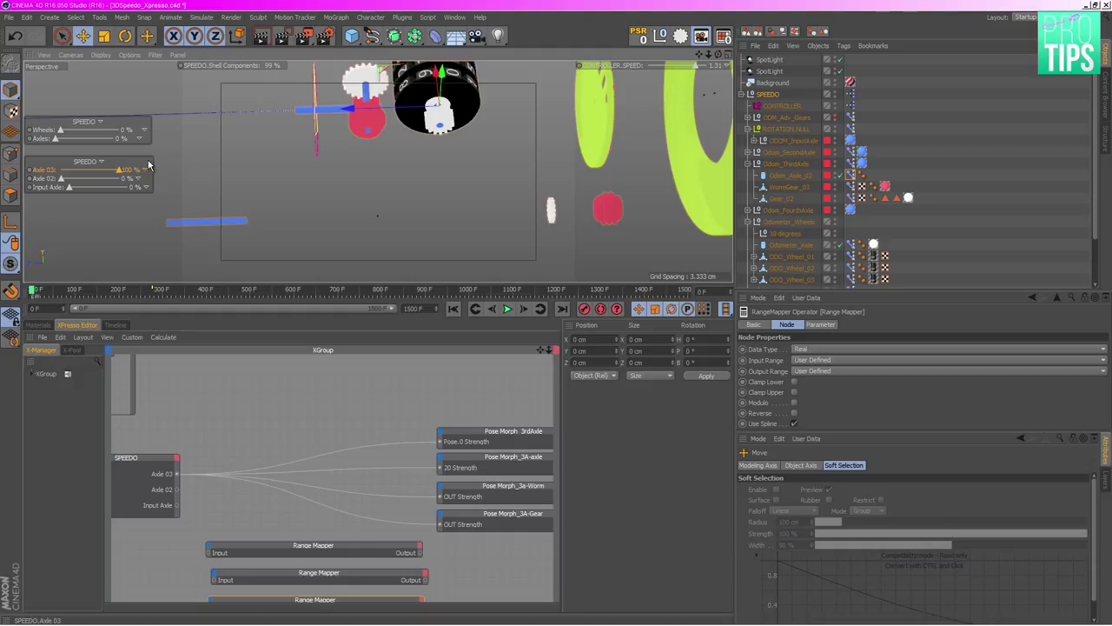
left_click_drag(139, 165, 94, 174)
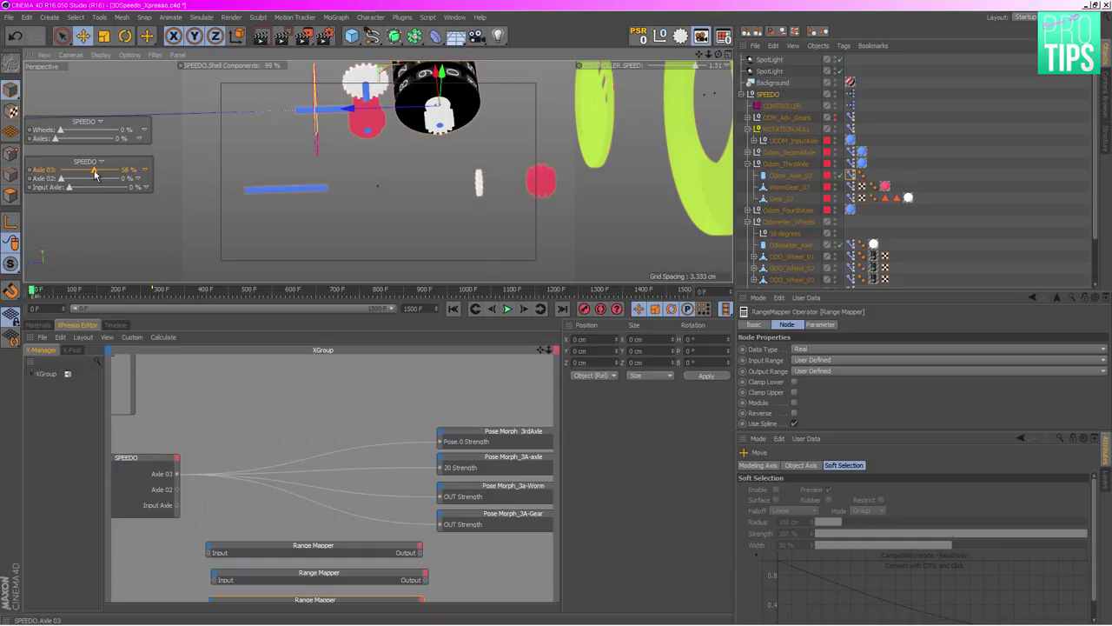
mouse_move(95, 174)
left_mouse_down()
mouse_move(40, 173)
mouse_move(95, 170)
left_mouse_up()
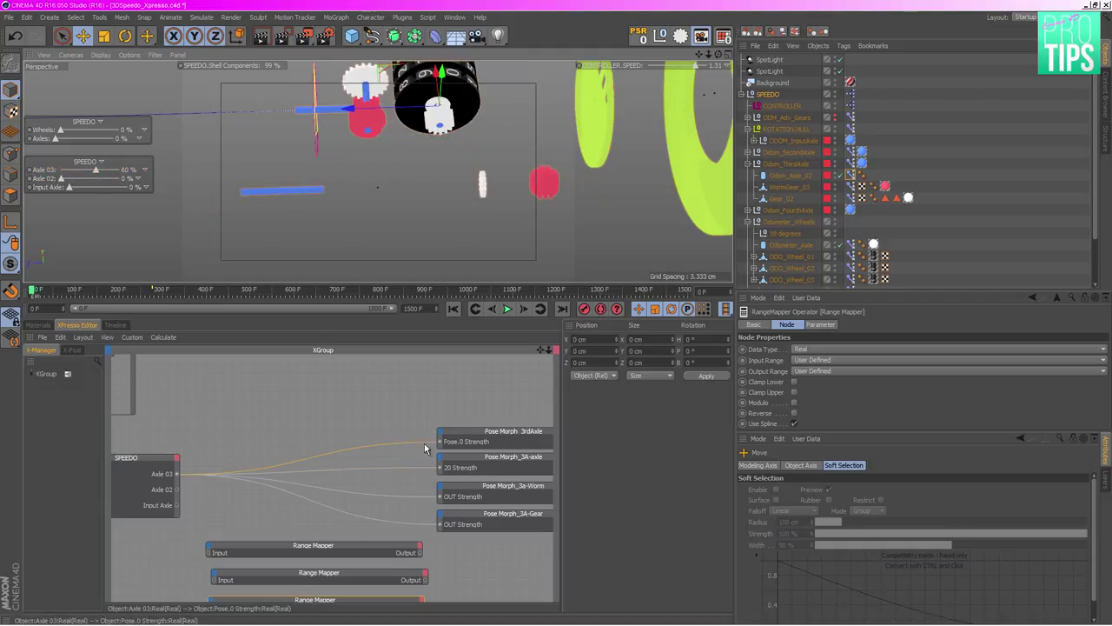
left_click_drag(95, 171, 119, 169)
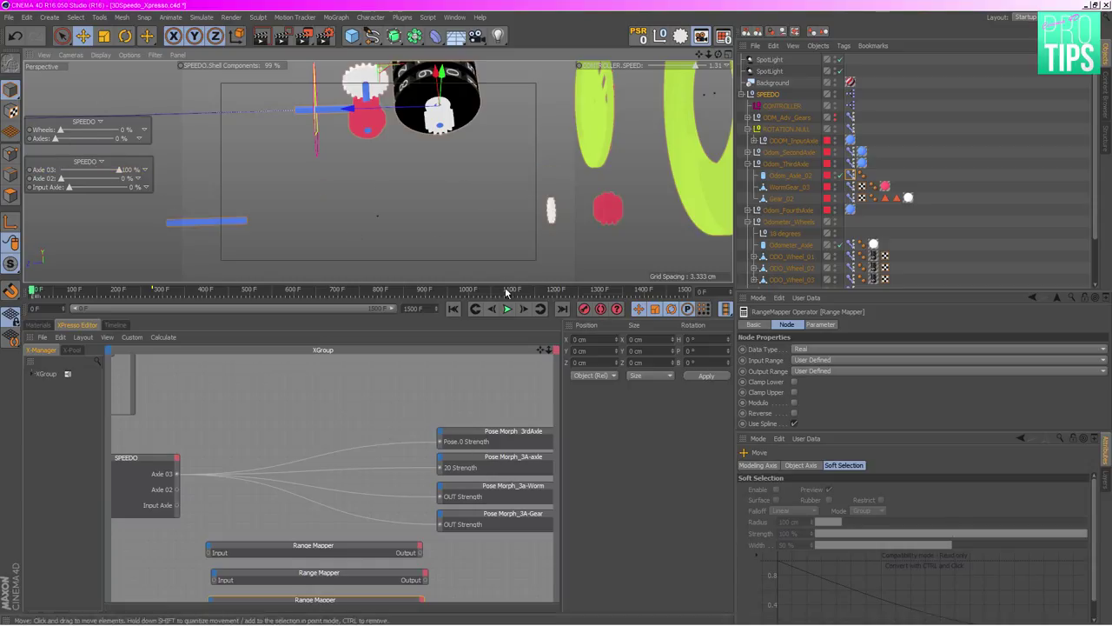
- Move the first Range Mapper above the Pose Morph_3rdAxle node and make it taller
left_click_drag(315, 546, 326, 398)
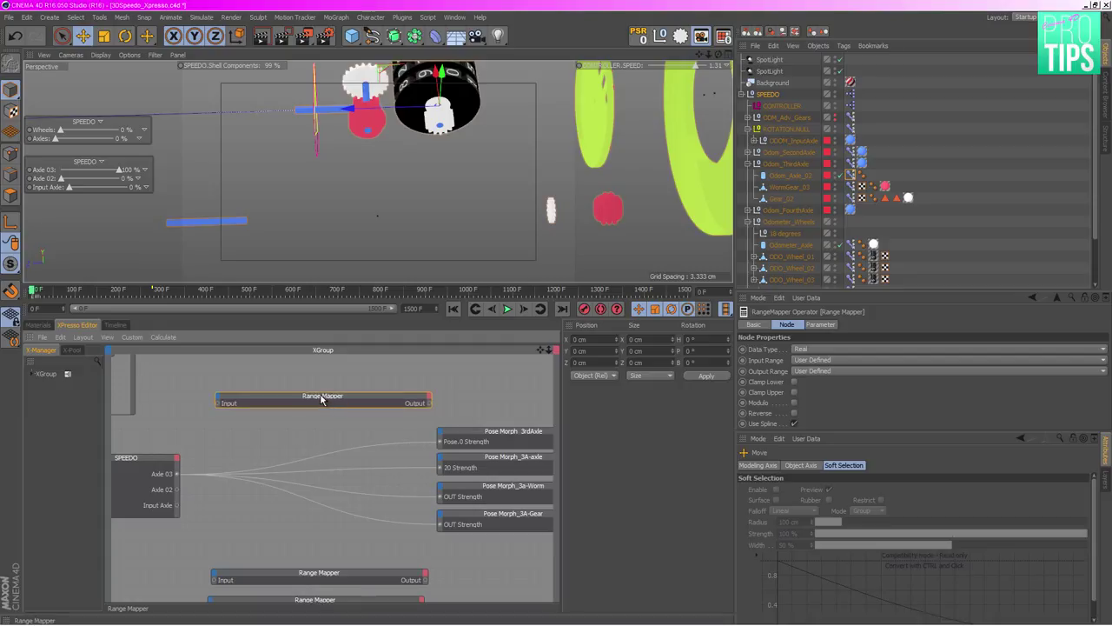
left_click_drag(321, 406, 324, 416)
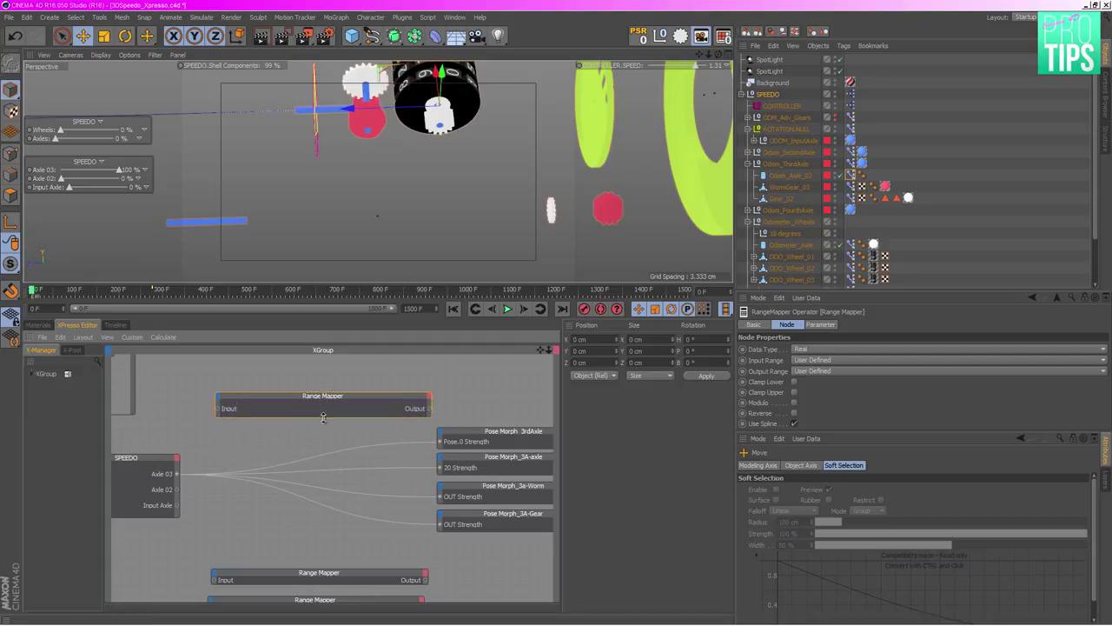
left_click(325, 397)
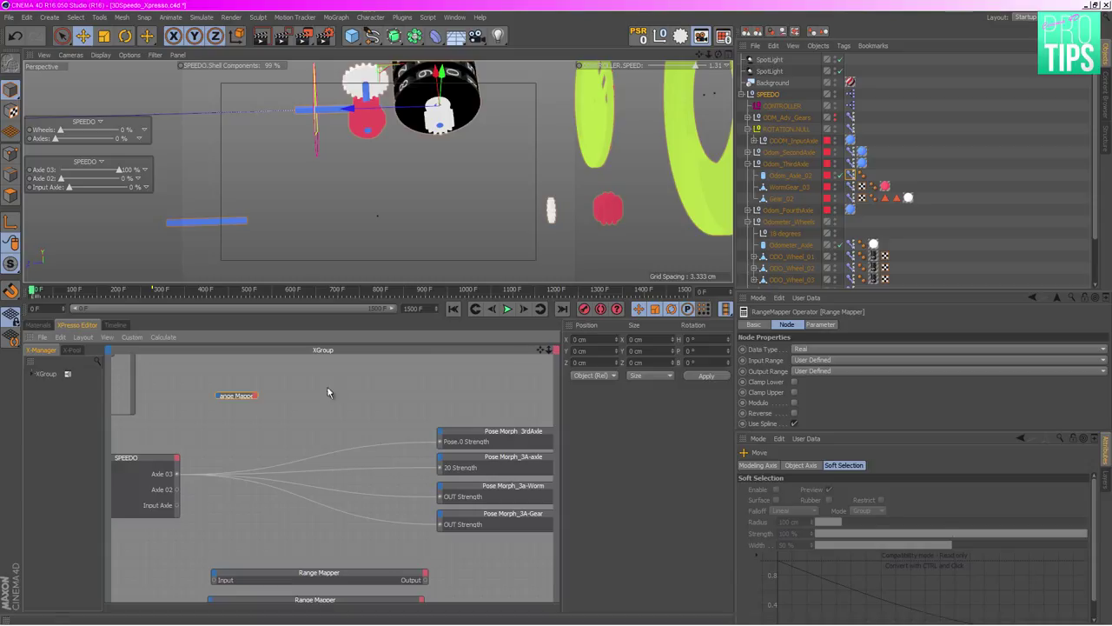
left_click(233, 395)
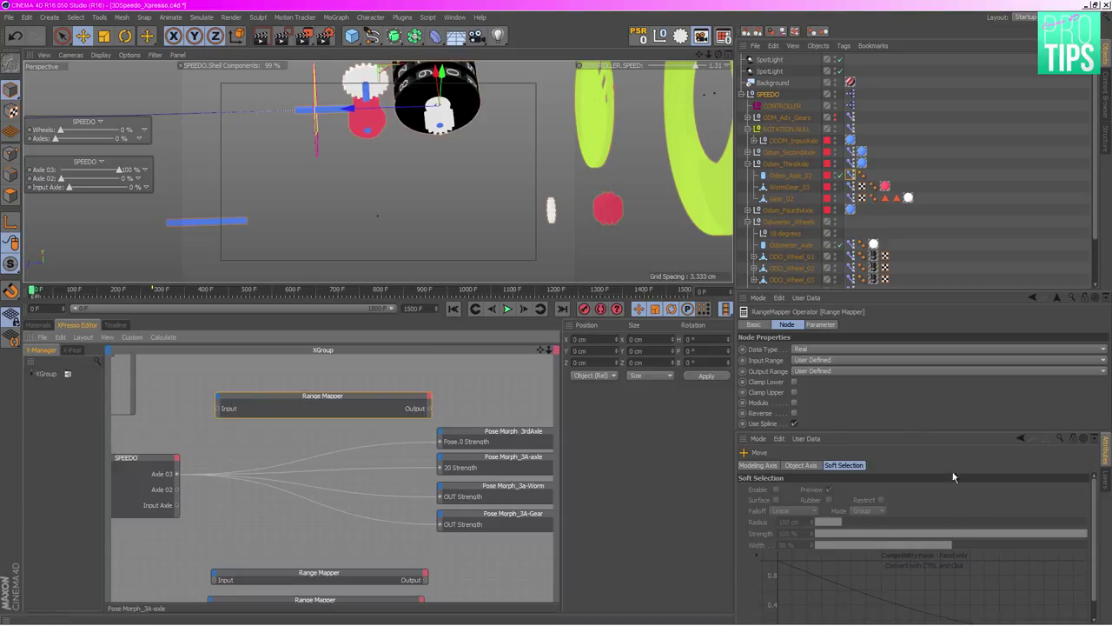
- Apply a linear preset to the Range Mapper's spline and add a point at X 0.5 raised to 1.0
left_click_drag(828, 437, 869, 482)
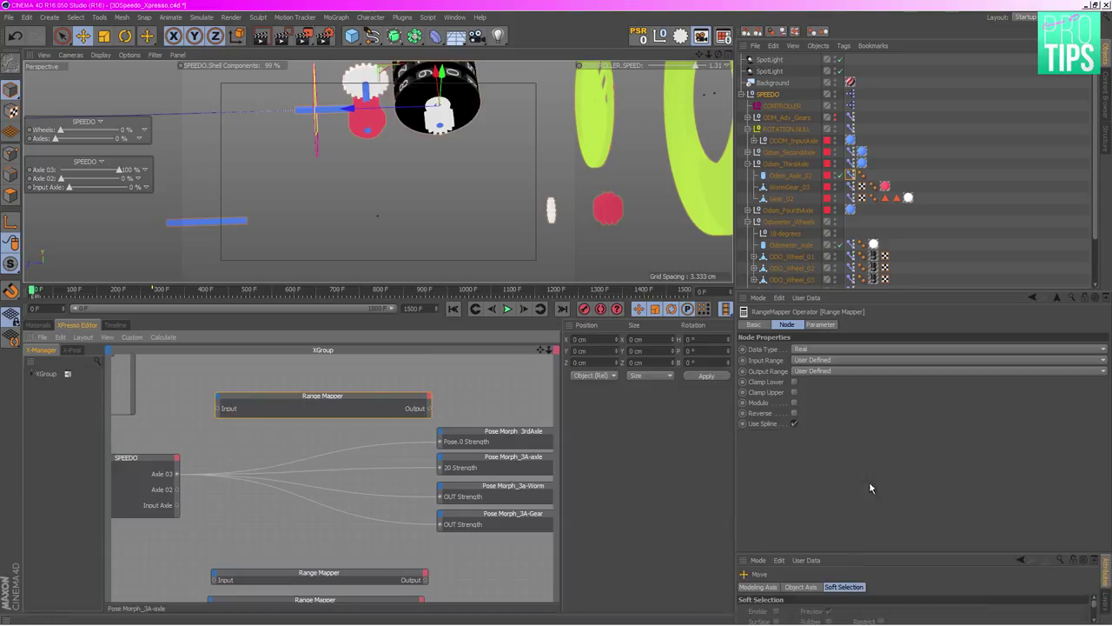
left_click(825, 328)
right_click(856, 447)
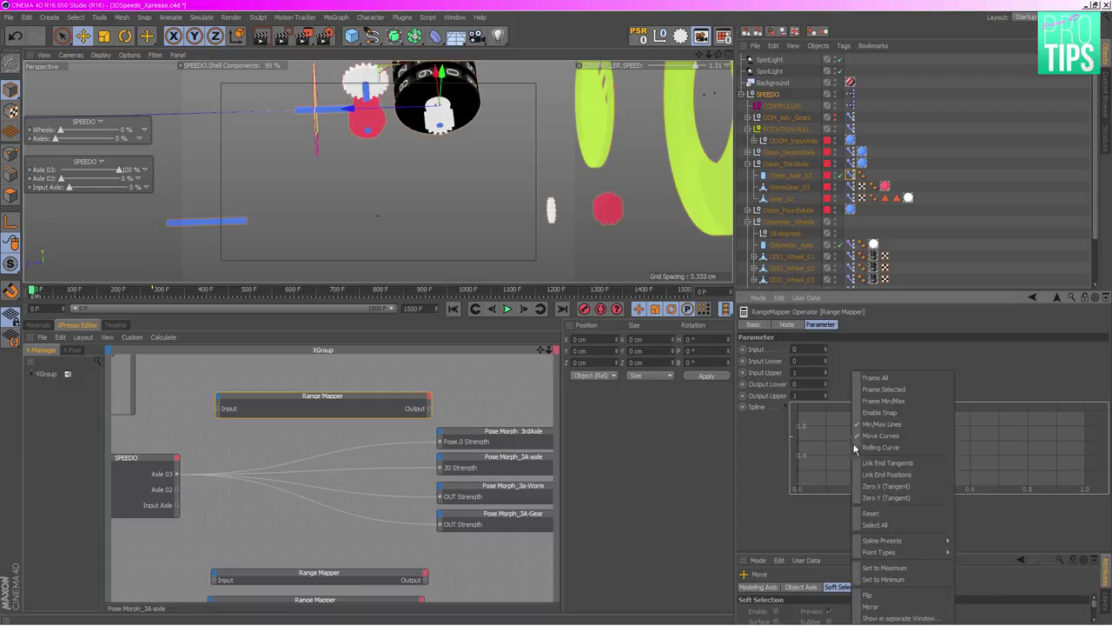
left_click(962, 537)
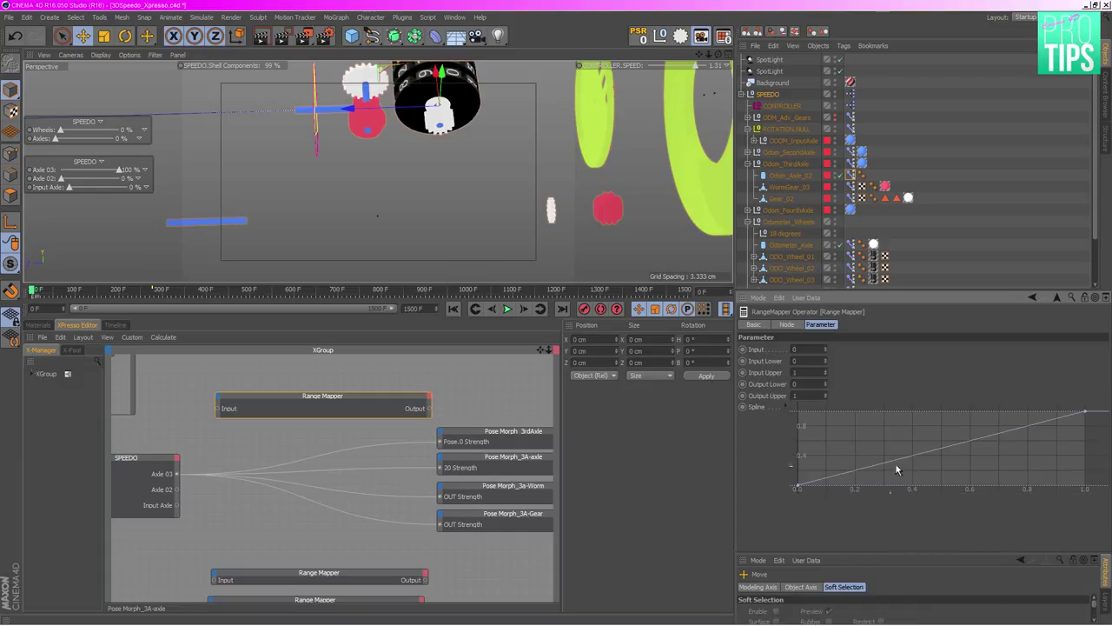
left_click_drag(915, 453, 943, 396, "ctrl")
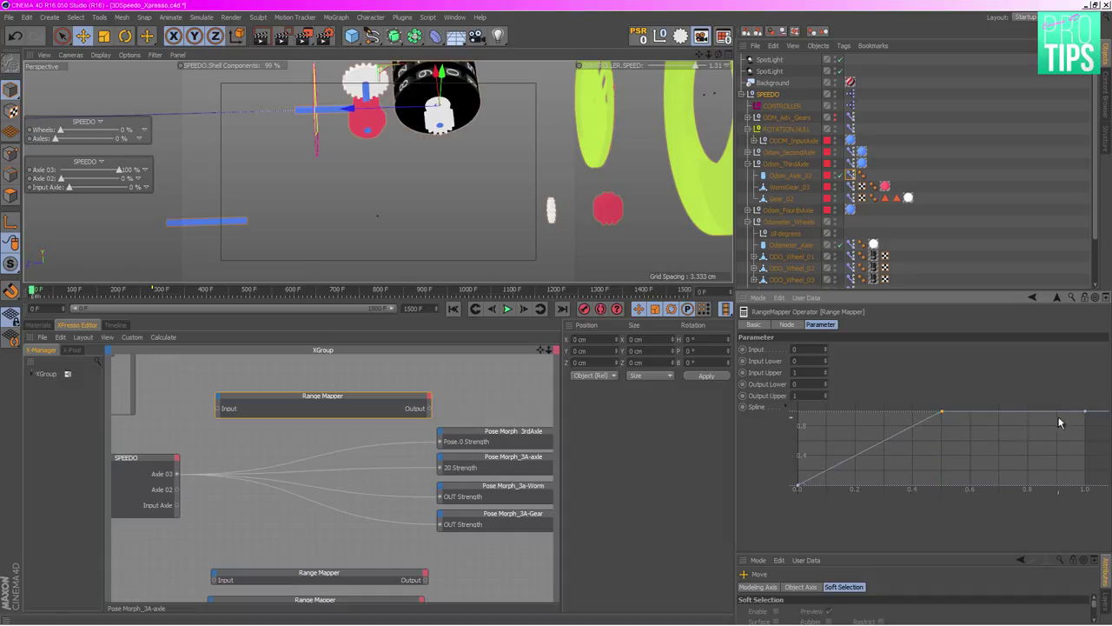
- Connect Axle 03 through the Range Mapper to Pose Morph_3rdAxle's Pose.0 Strength, and scrub the Axle 03 slider back to 0%
mouse_move(129, 177)
left_mouse_down()
mouse_move(33, 171)
mouse_move(139, 169)
mouse_move(109, 170)
left_mouse_up()
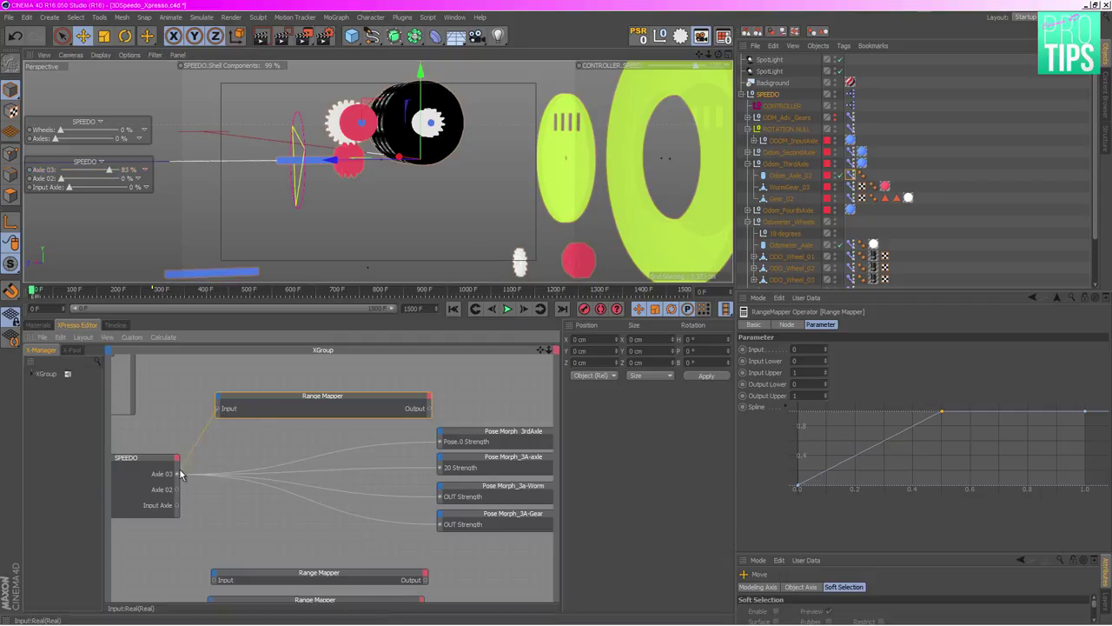
left_click_drag(176, 476, 177, 473)
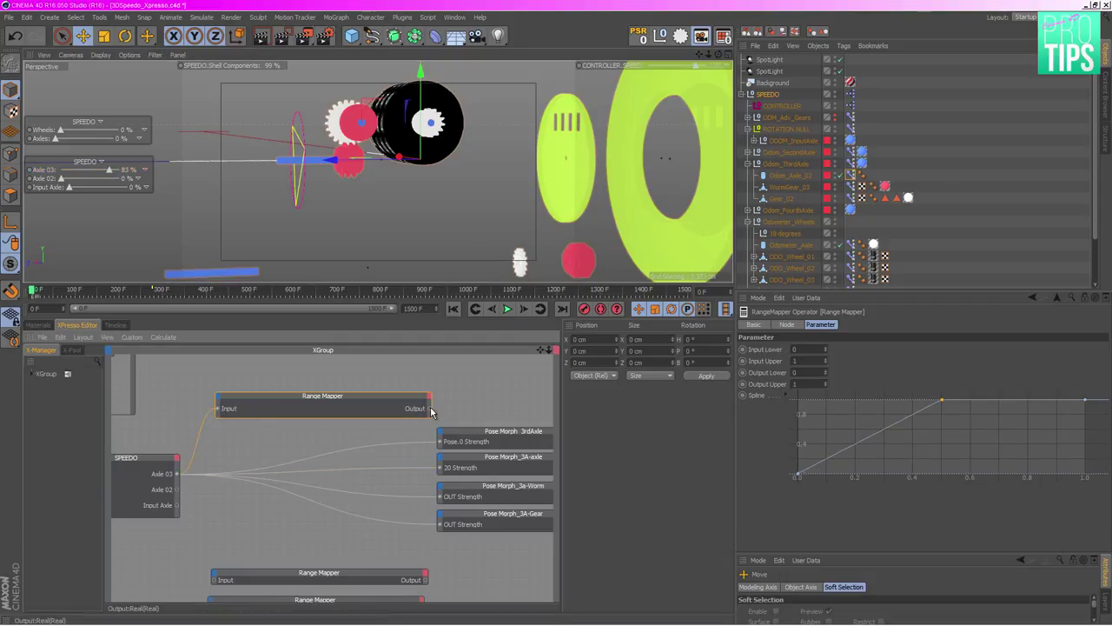
left_click_drag(441, 446, 441, 444)
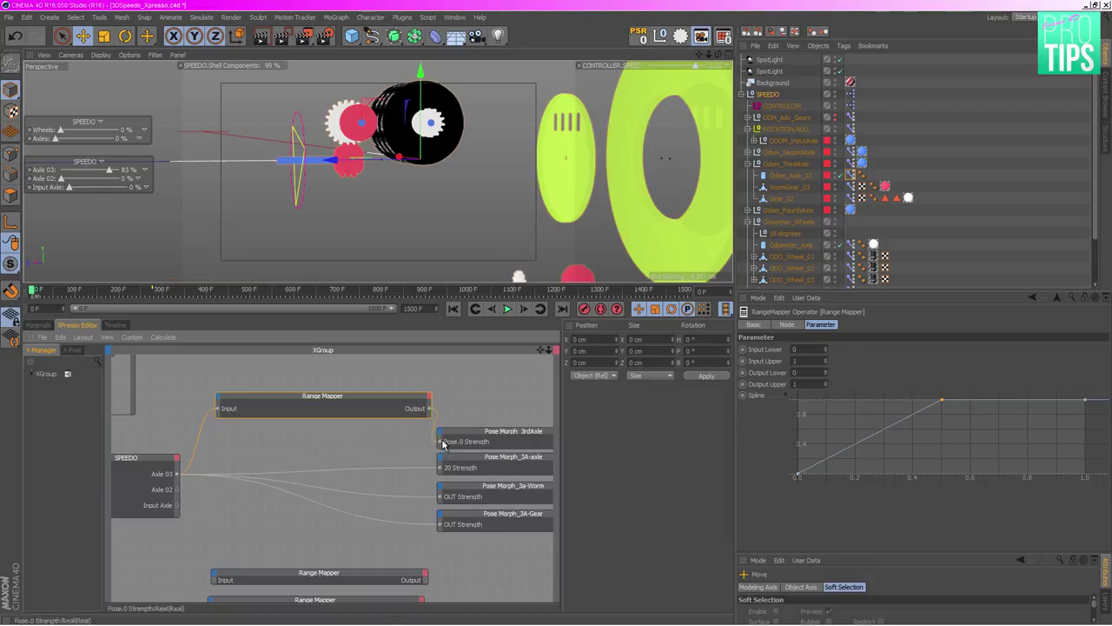
left_click_drag(108, 172, 60, 177)
middle_click_drag(369, 209, 393, 205, "alt")
left_click_drag(394, 205, 393, 261, "alt")
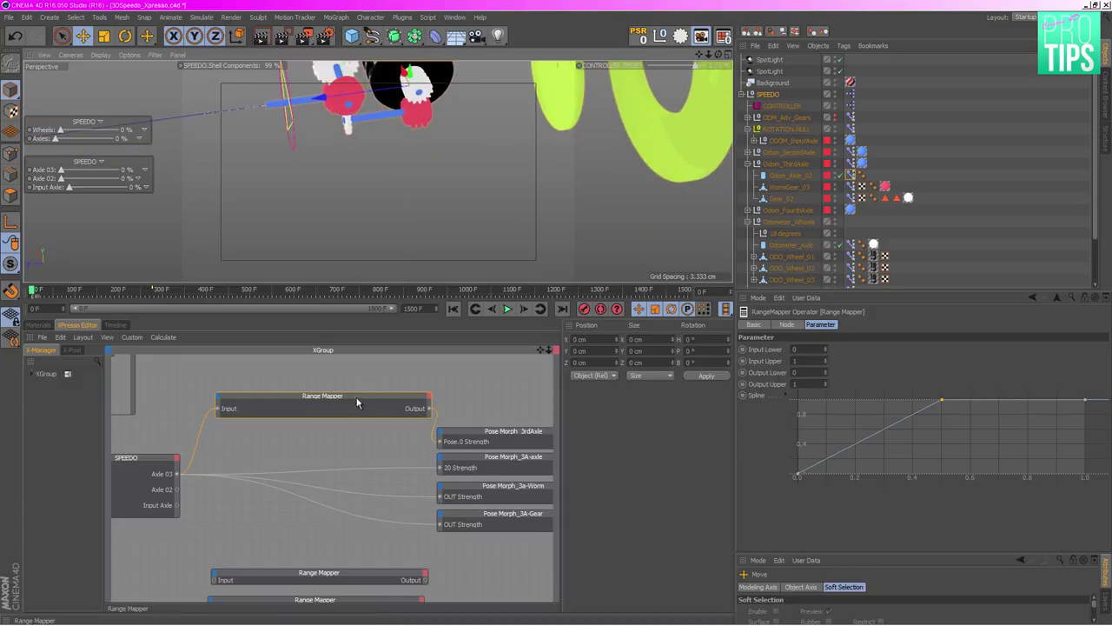
- Narrow the connected Range Mapper, duplicate it below, and reshape the copy's spline to rise from 0 at X 0.5 to the end
mouse_move(432, 399)
left_mouse_down()
mouse_move(355, 400)
mouse_move(306, 416)
mouse_move(304, 435)
left_mouse_up()
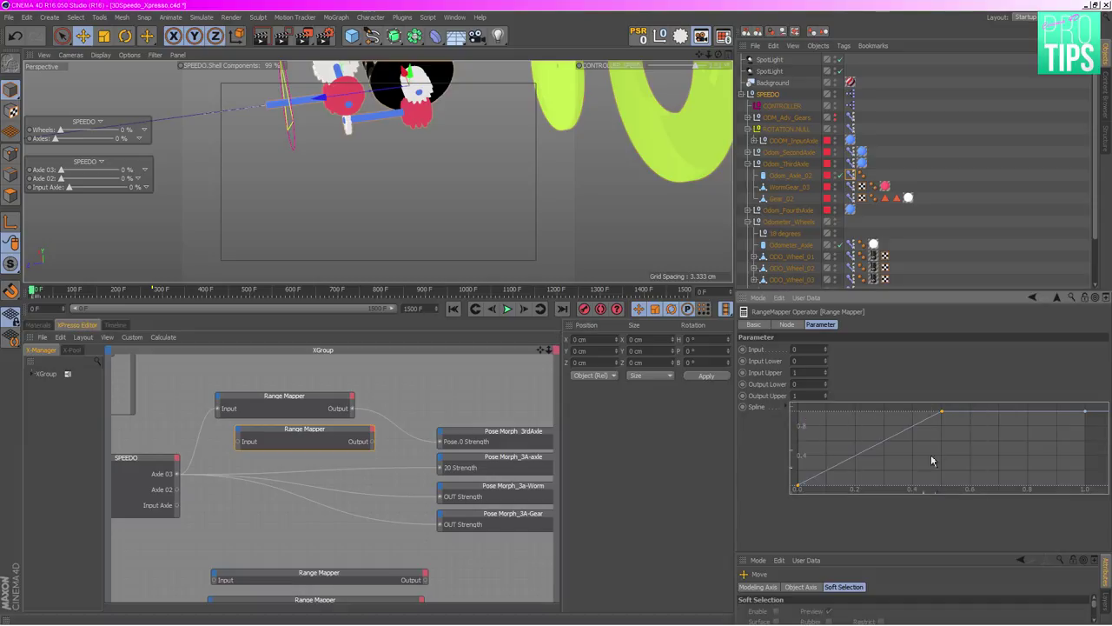
left_click(942, 413)
left_click_drag(942, 415, 1086, 419)
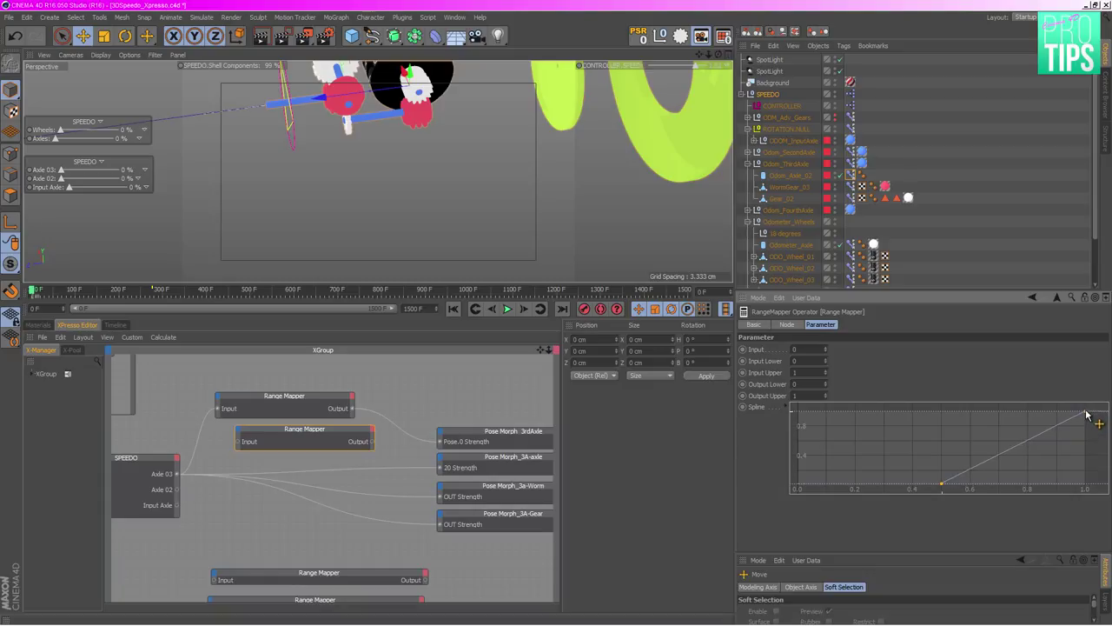
- Clean up the copy's spline in a separate window so it ends in a single point at 1.0, 1.0, and close the window
right_click(964, 487)
left_click(983, 618)
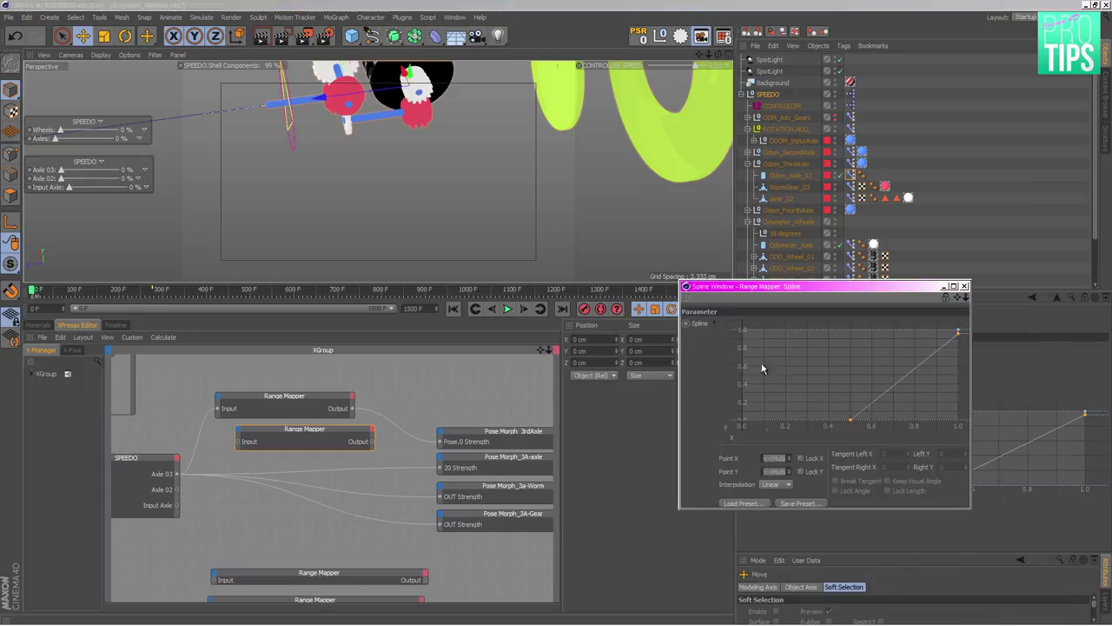
left_click(851, 423)
left_click(781, 458)
mouse_move(958, 331)
left_mouse_down()
mouse_move(958, 341)
mouse_move(958, 331)
left_mouse_up()
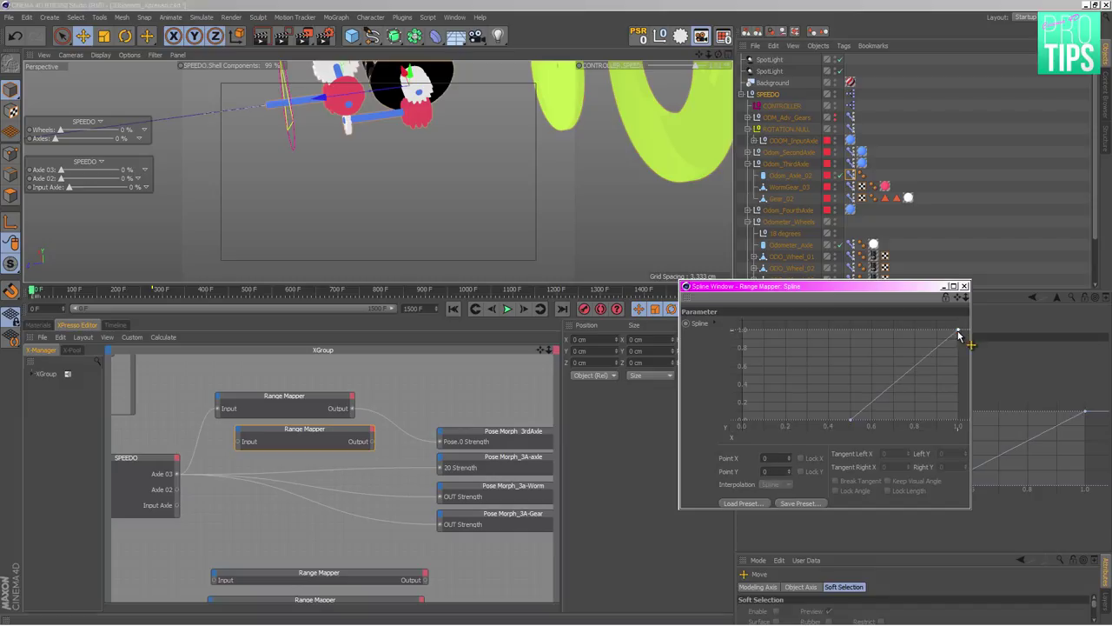
left_click(963, 286)
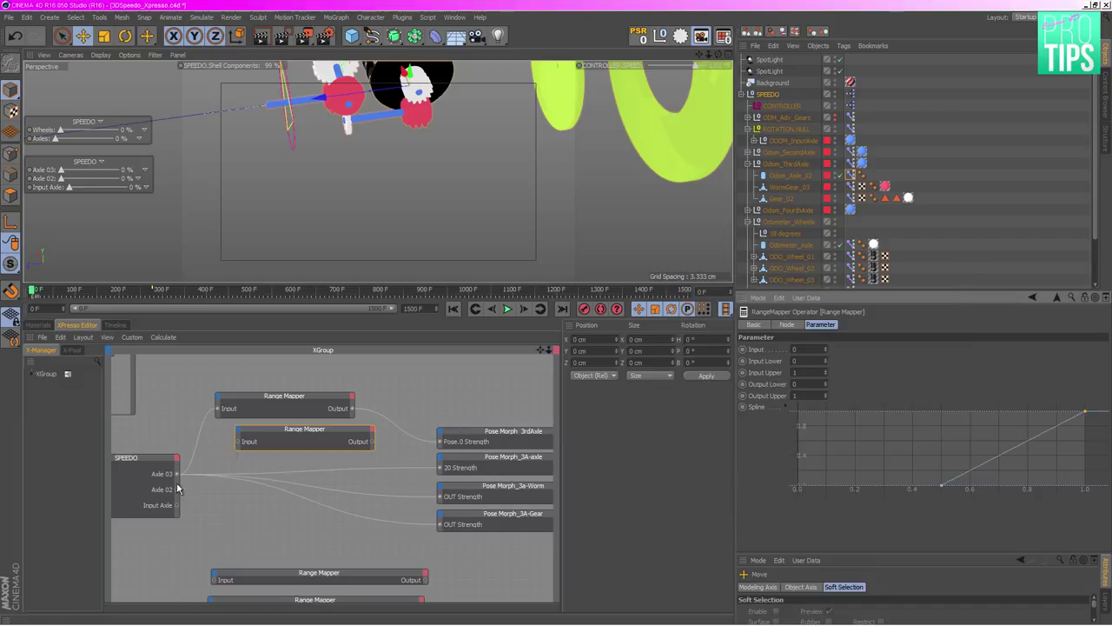
- Connect Axle 03 through the second Range Mapper to the 3A-axle, 3a-Worm and 3A-Gear strength inputs, and set Axle 03 to 100%
left_click_drag(176, 473, 239, 443)
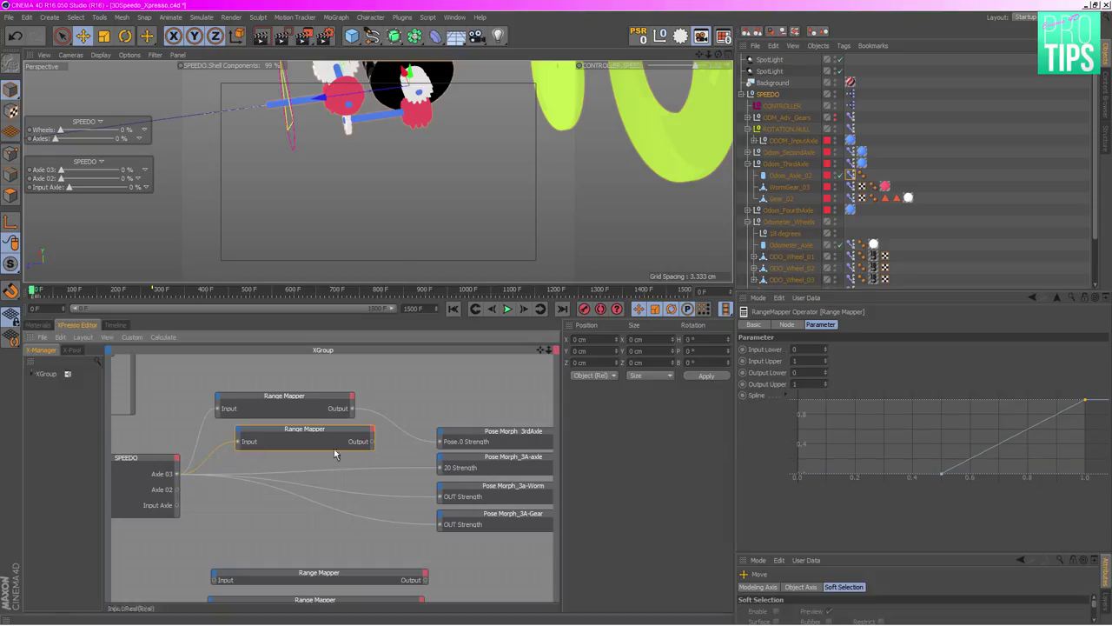
left_click_drag(441, 470, 441, 469)
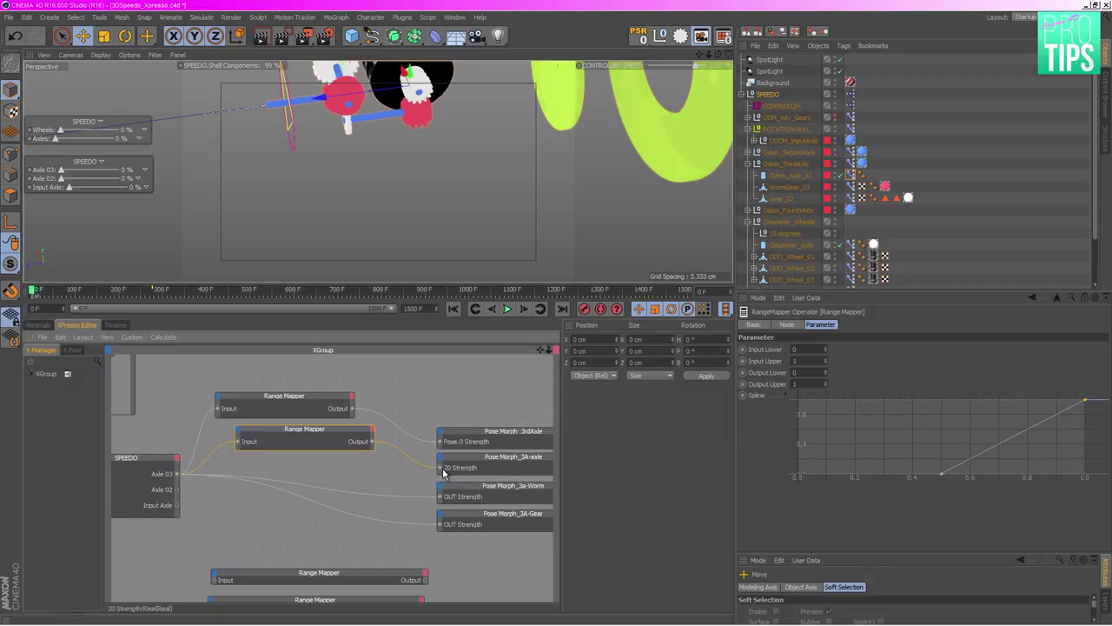
left_click_drag(61, 171, 35, 182)
left_click_drag(440, 501, 440, 525)
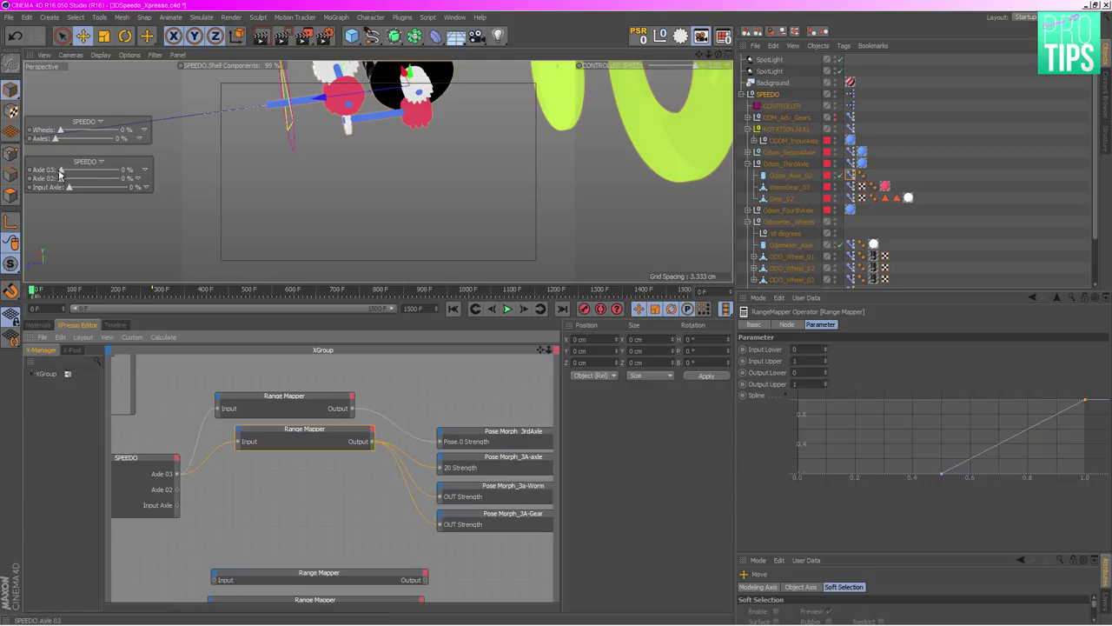
left_click_drag(59, 174, 135, 208)
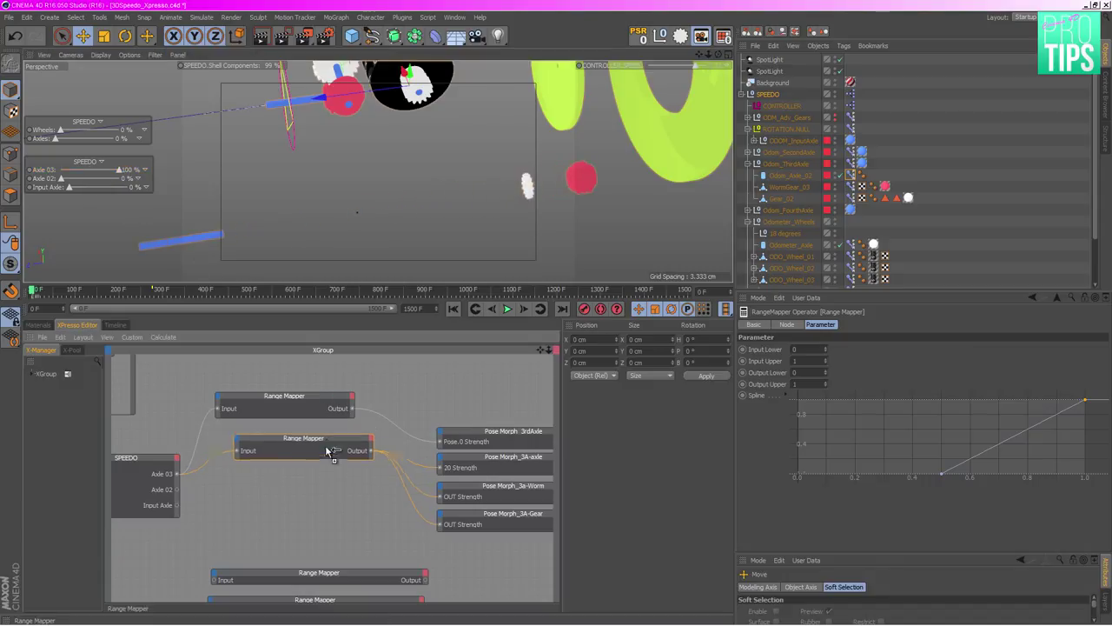
- Duplicate the second Range Mapper, delete the two unused mappers, and align the copy below the connected ones
left_click_drag(327, 435, 317, 473, "ctrl")
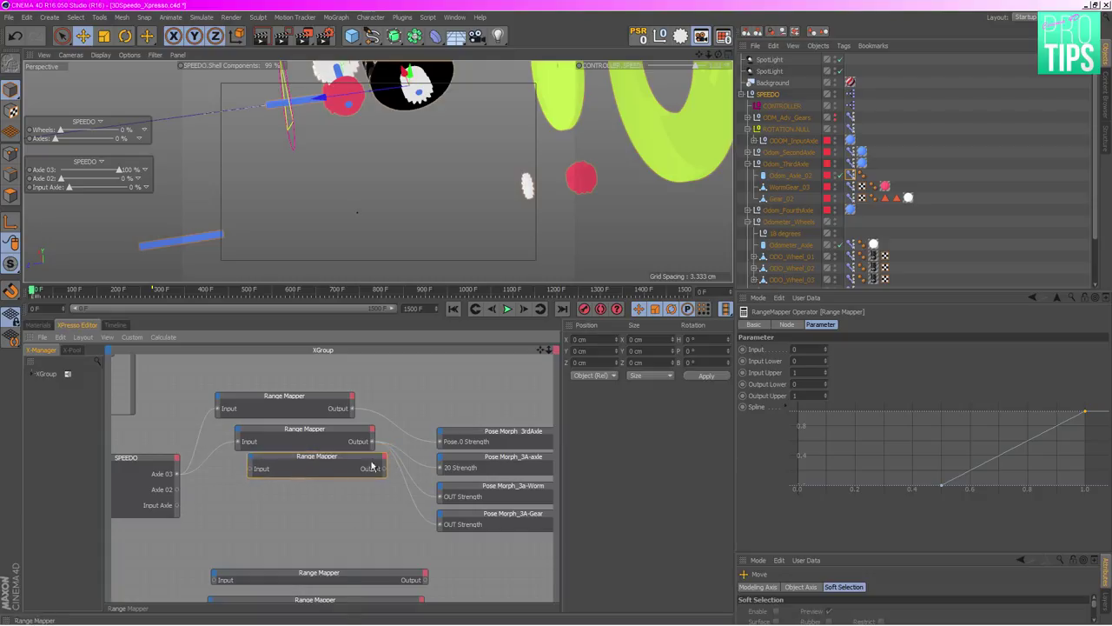
left_click_drag(342, 561, 339, 614)
key("Delete")
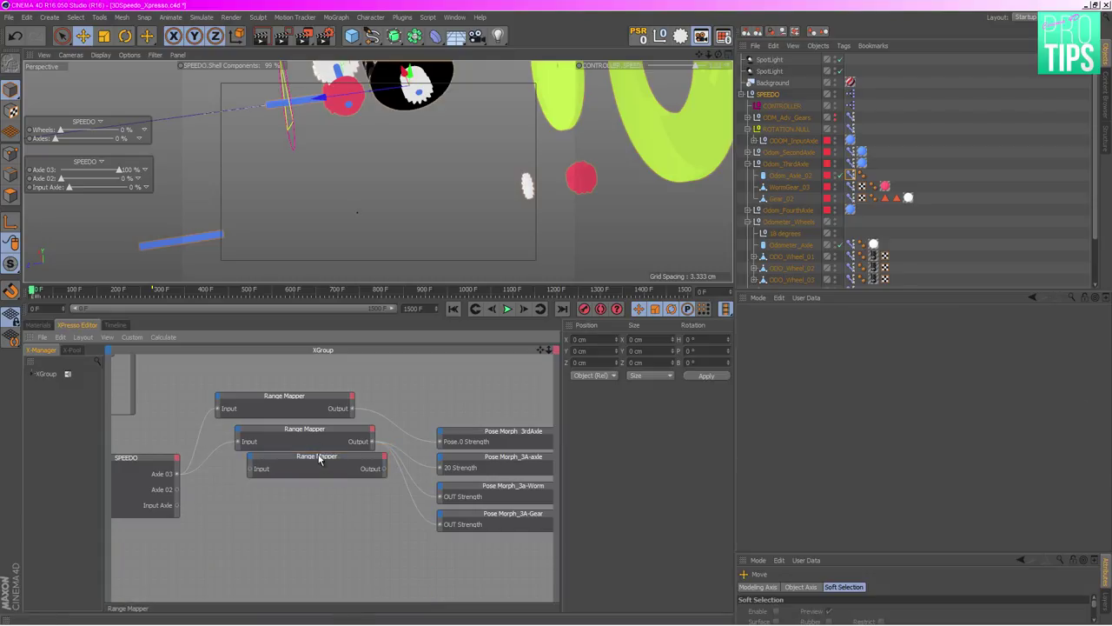
left_click_drag(322, 459, 309, 462)
left_click(508, 489)
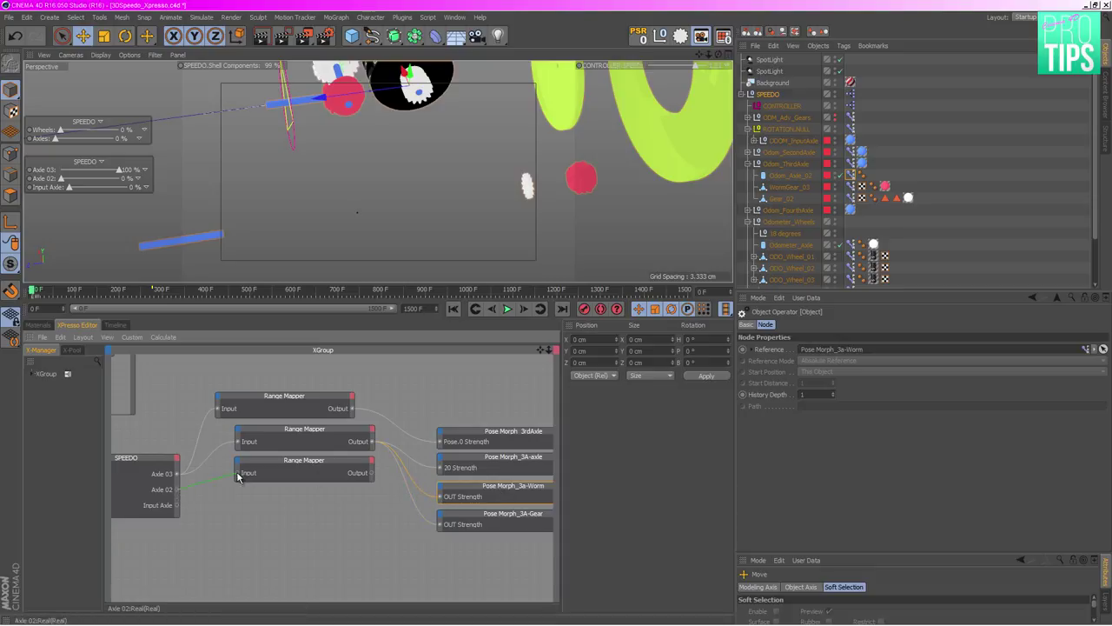
- Connect Axle 03 through the third Range Mapper to the Pose Morph_3a-Worm strength input
left_click_drag(239, 476, 237, 474)
key("Delete")
left_click(322, 472)
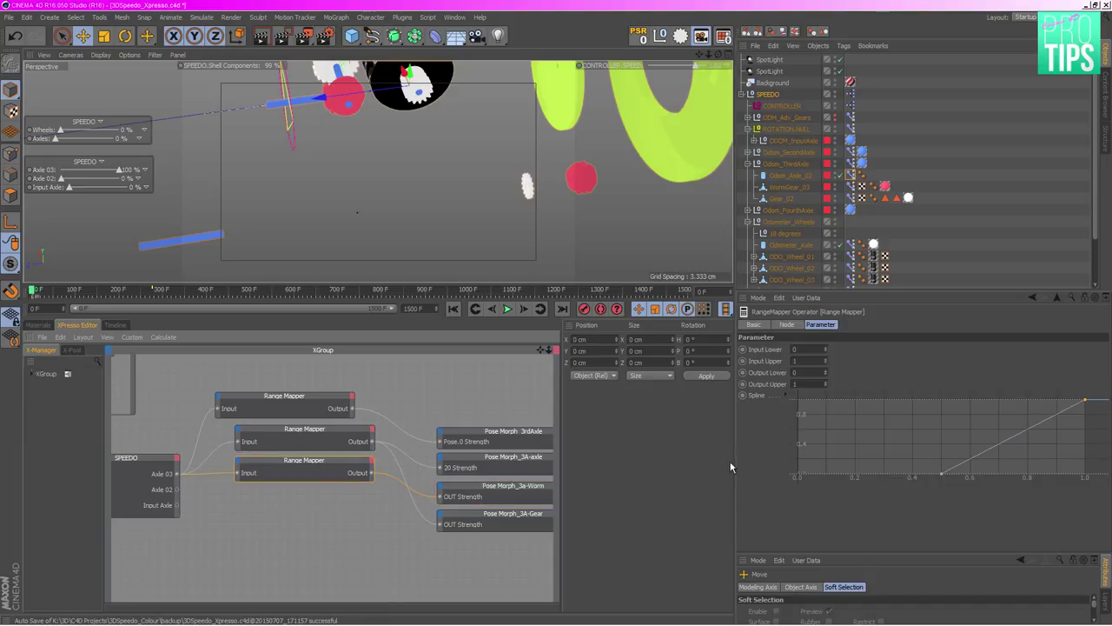
- Try Output Upper values of 2 and -2 on the third Range Mapper, then set -8, testing with Axle 03 at 62% and 46%
double_click(815, 384)
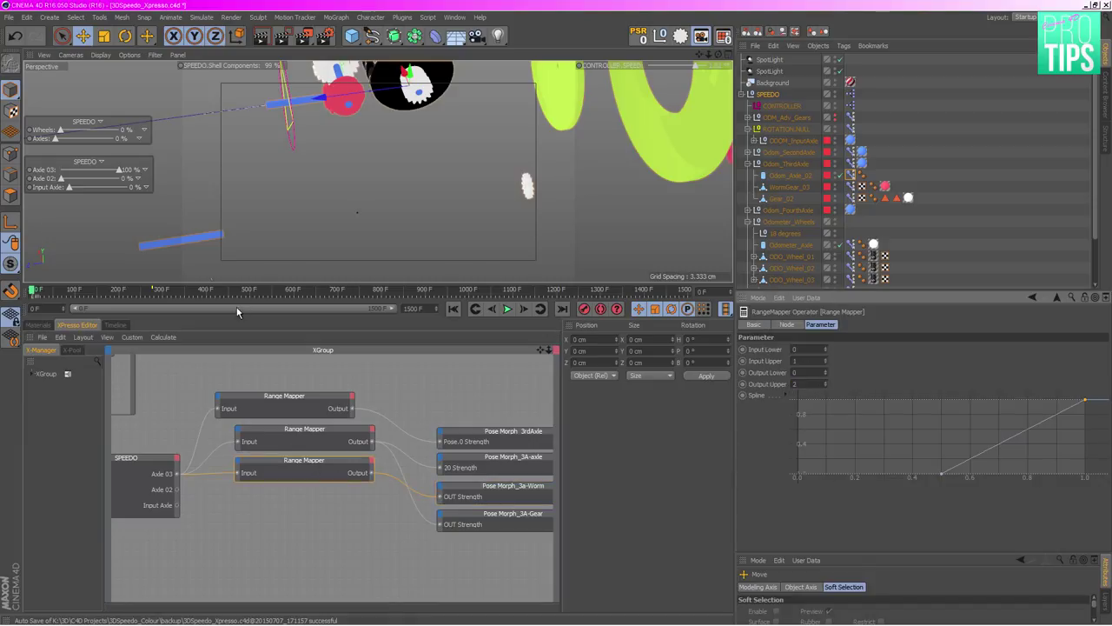
left_click_drag(122, 175, 92, 240)
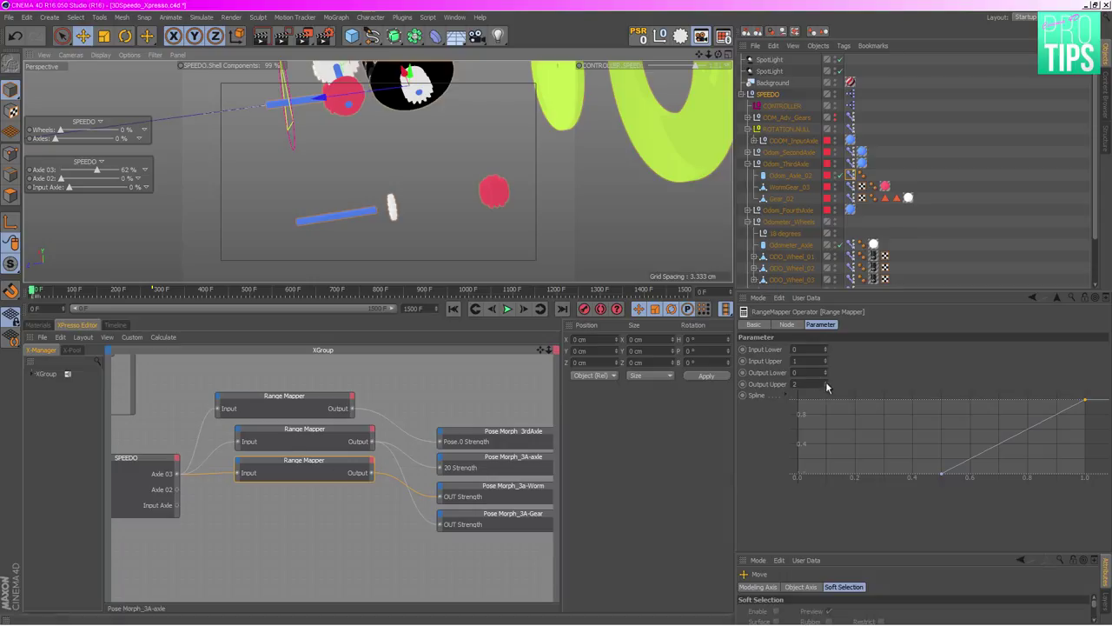
left_click(794, 384)
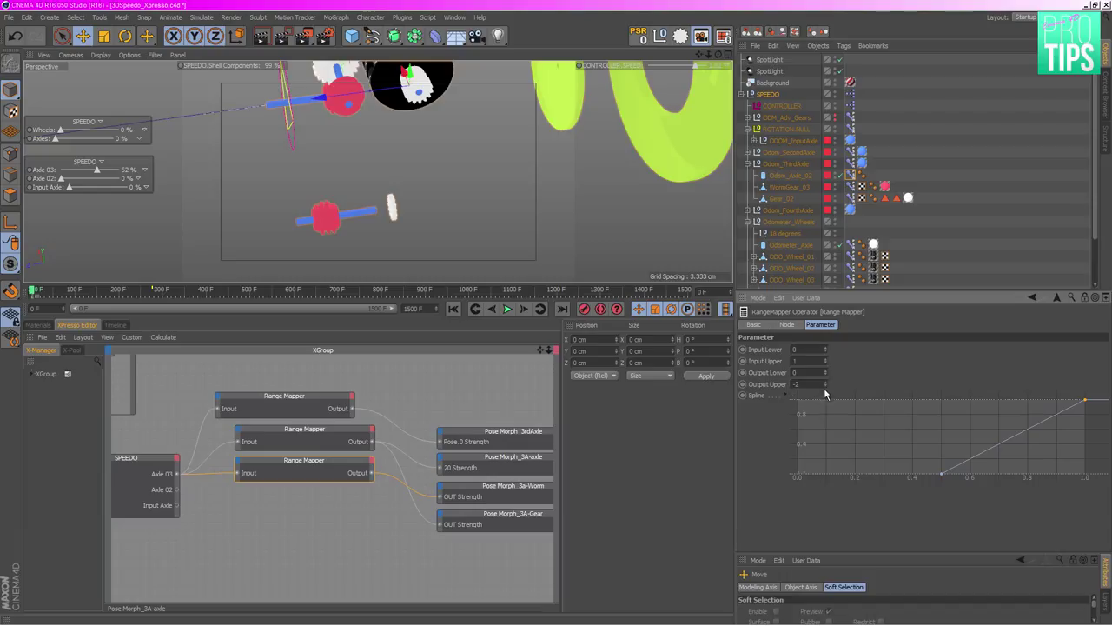
left_click_drag(824, 386, 825, 417)
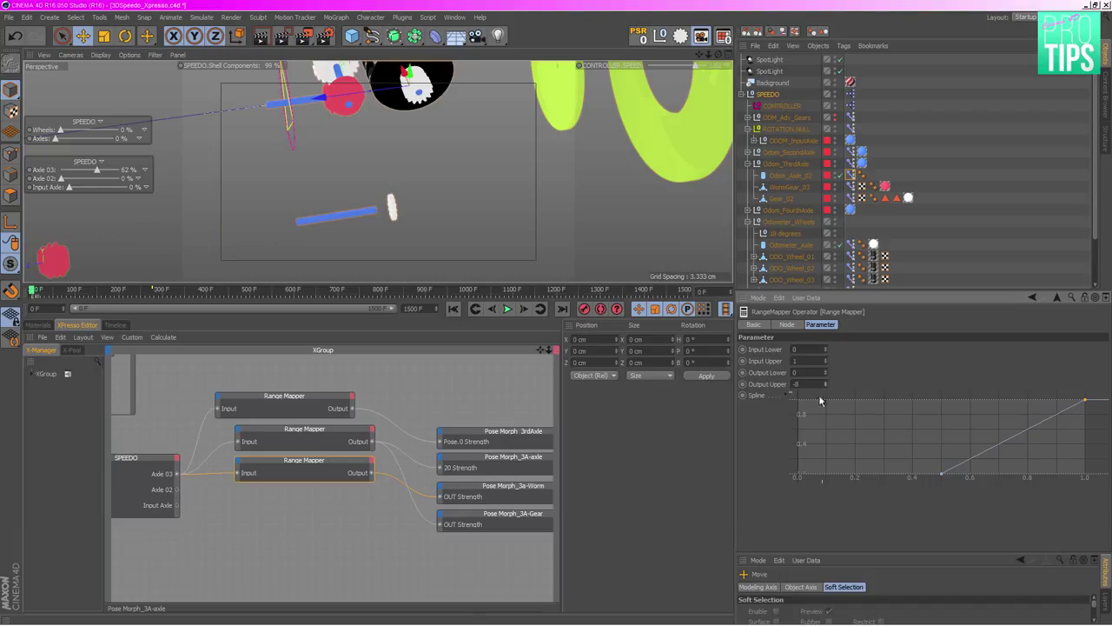
mouse_move(98, 171)
left_mouse_down()
mouse_move(72, 176)
mouse_move(109, 187)
mouse_move(87, 187)
left_mouse_up()
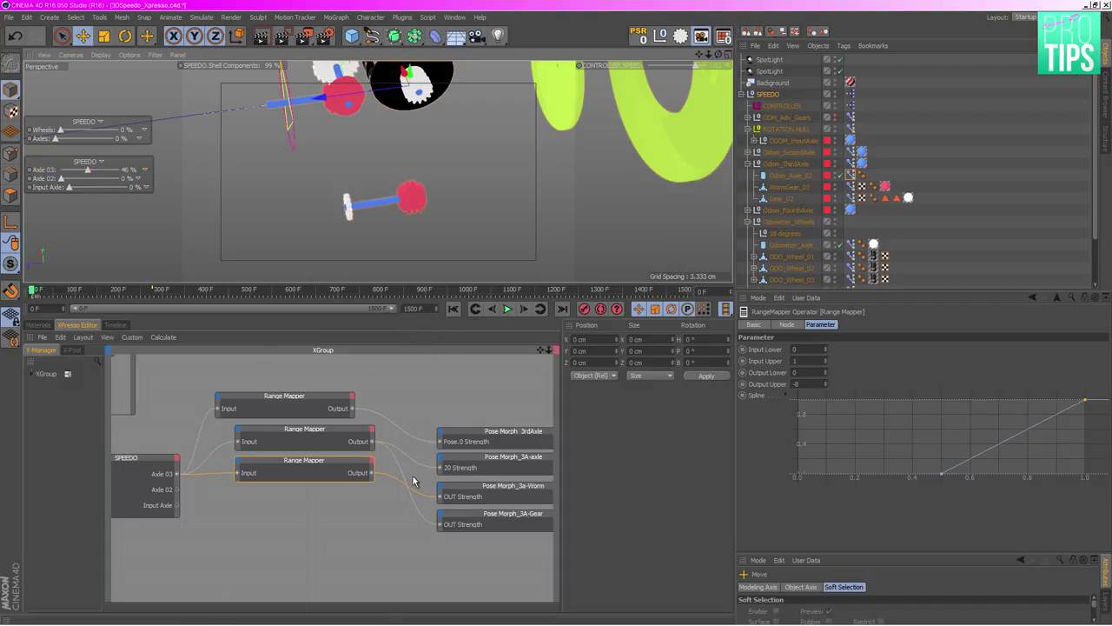
- Try the second Range Mapper's spline start point at X 0.6, then place it at X 0.4 and scrub Axle 03 down to 4%
left_click(345, 432)
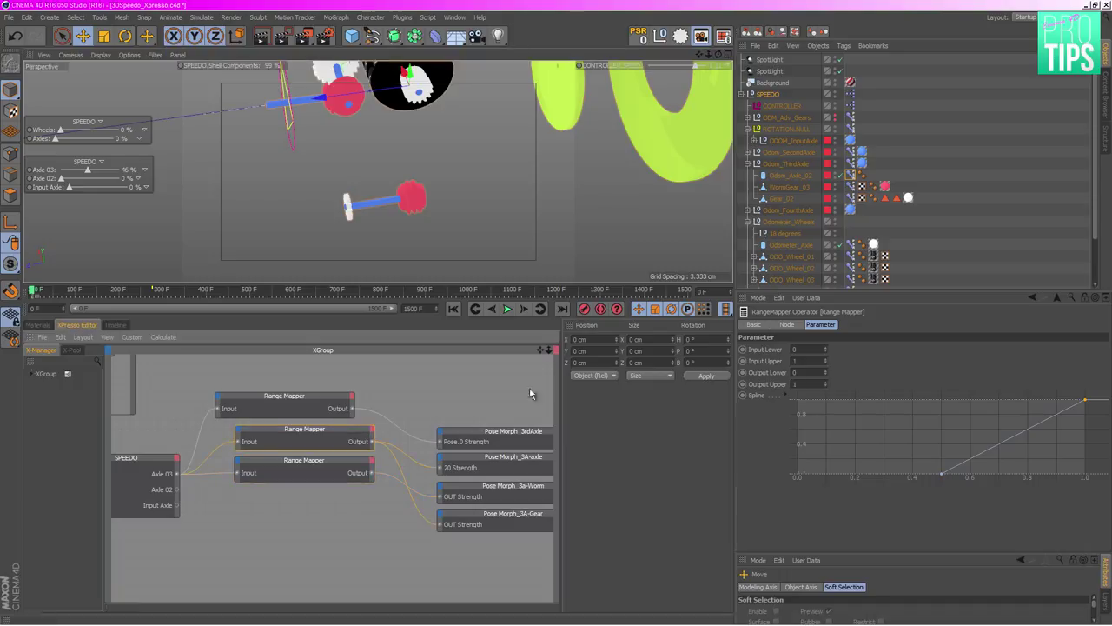
left_click(509, 514)
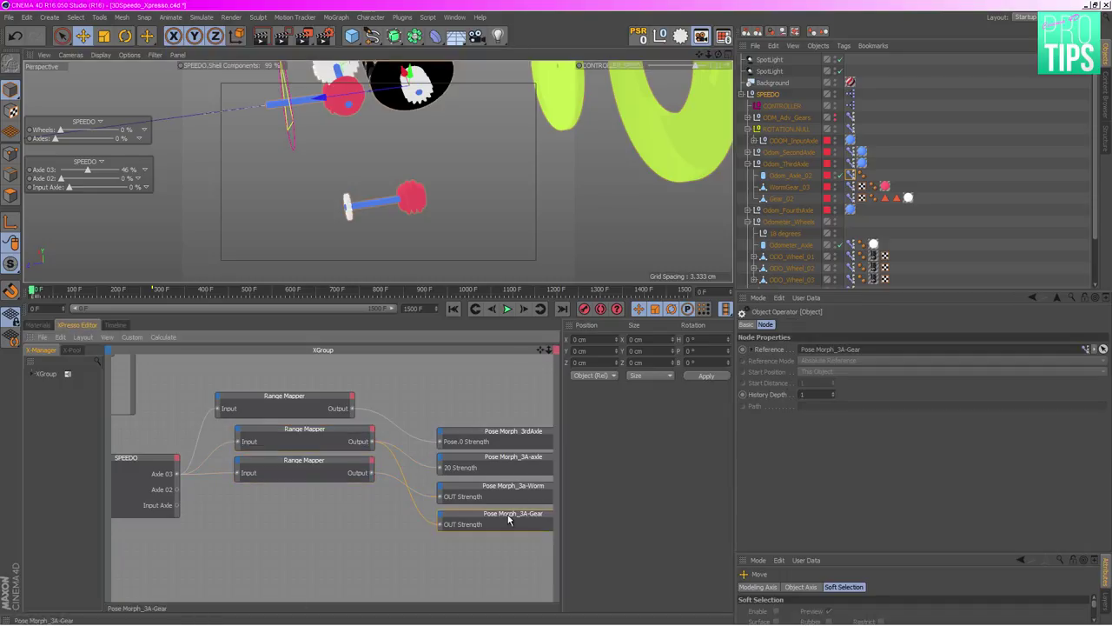
left_click(352, 430)
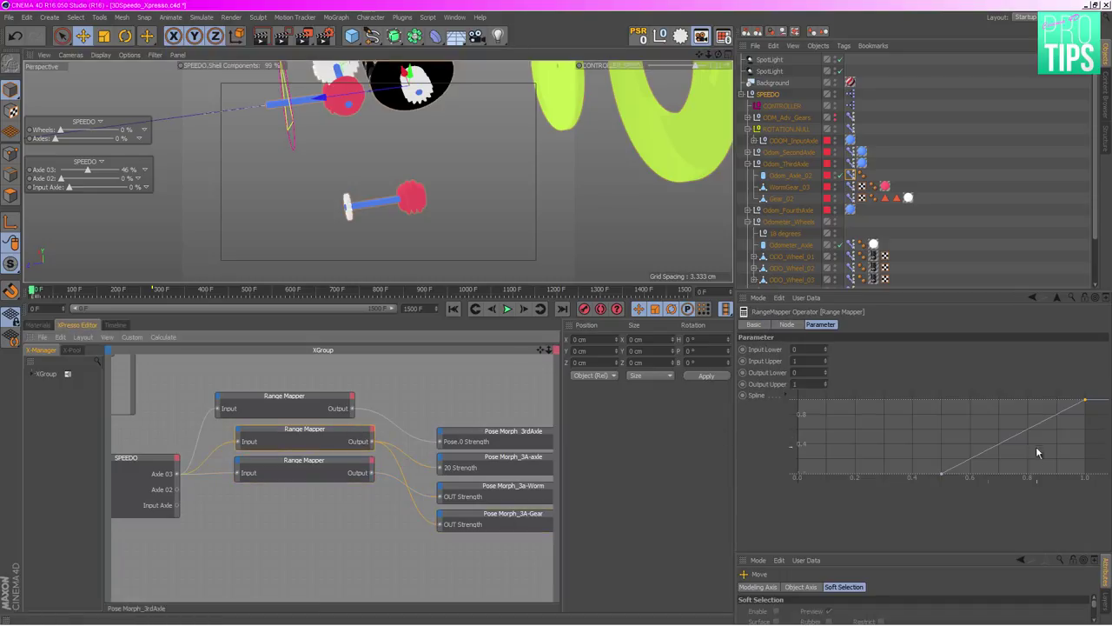
left_click(942, 478)
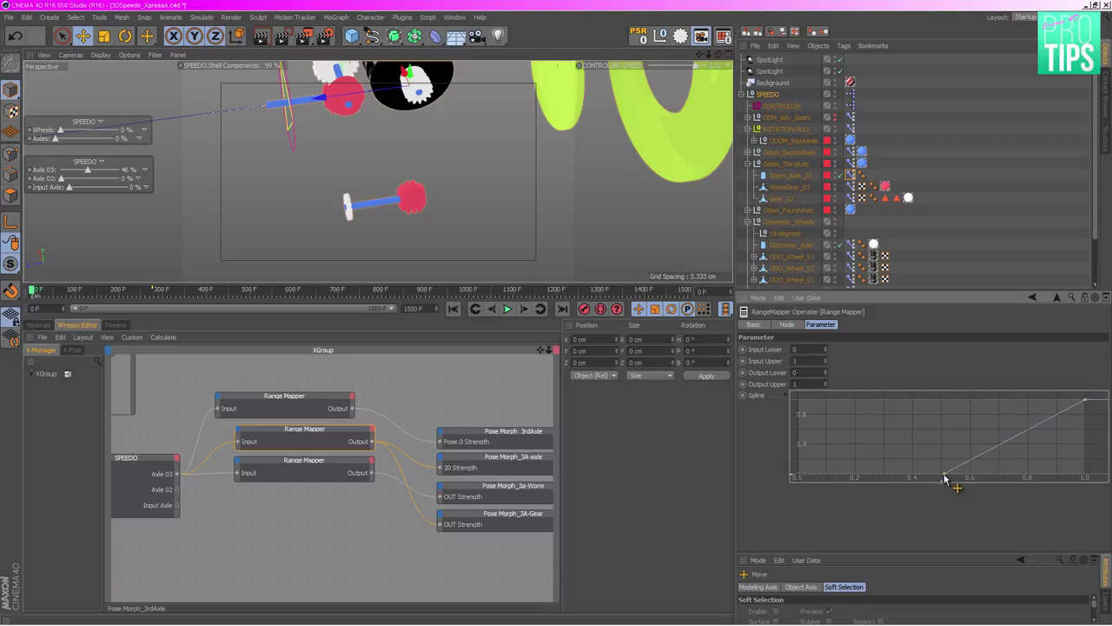
left_click_drag(956, 476, 967, 476)
mouse_move(88, 170)
left_mouse_down()
mouse_move(102, 178)
mouse_move(89, 179)
left_mouse_up()
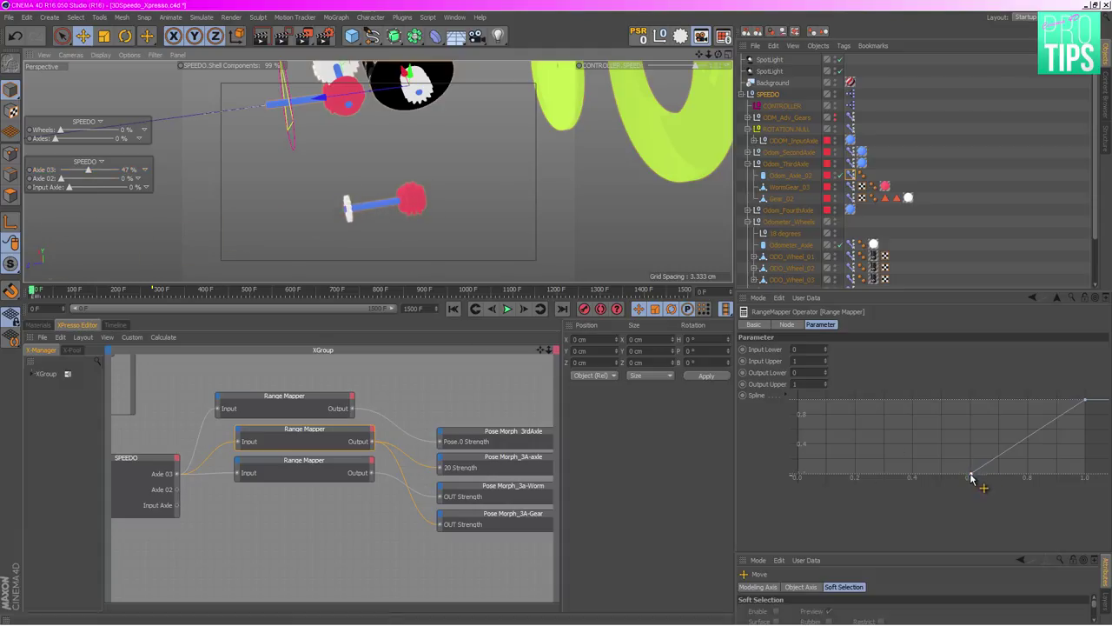
left_click_drag(970, 476, 915, 483)
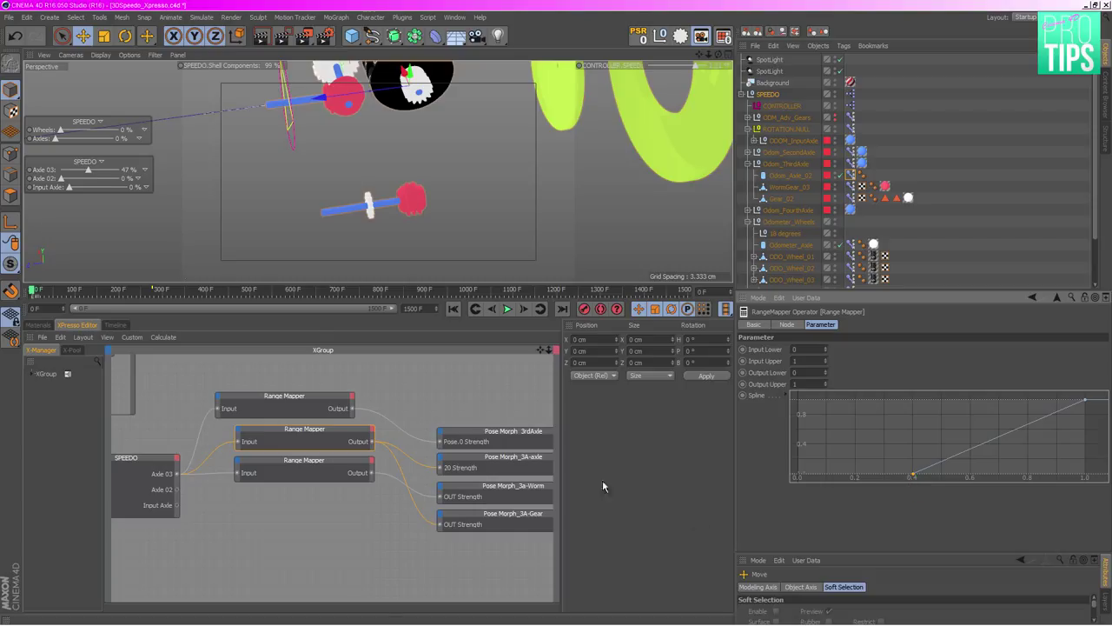
left_click_drag(88, 170, 67, 191)
- Shift the first Range Mapper's upper spline point to X 0.3 and scrub Axle 03 to test the morph
left_click(277, 401)
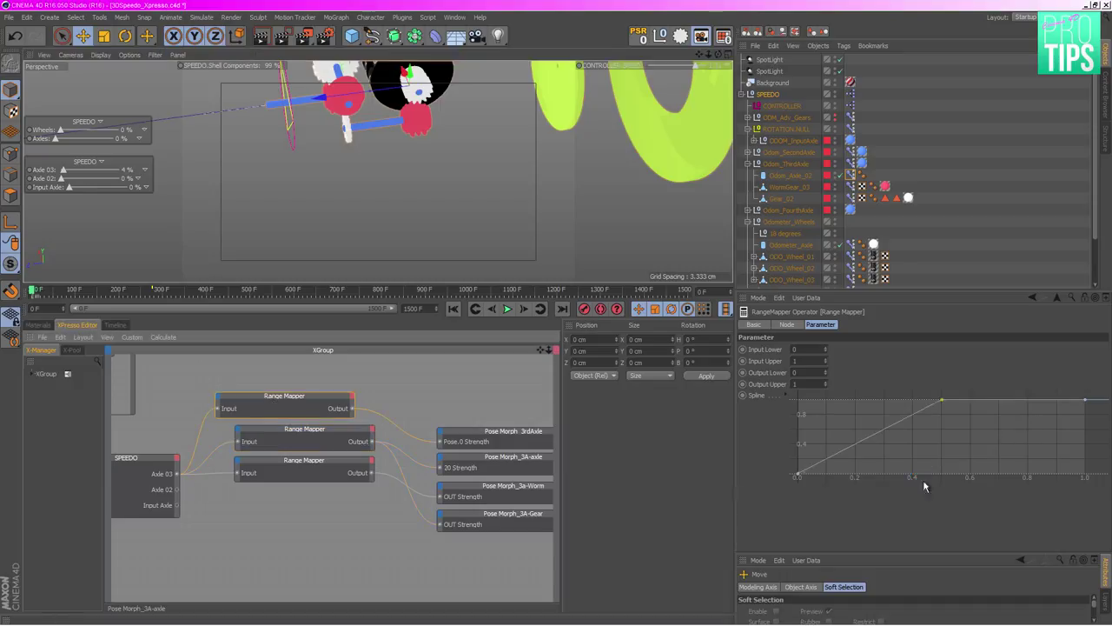
left_click_drag(943, 404, 885, 402)
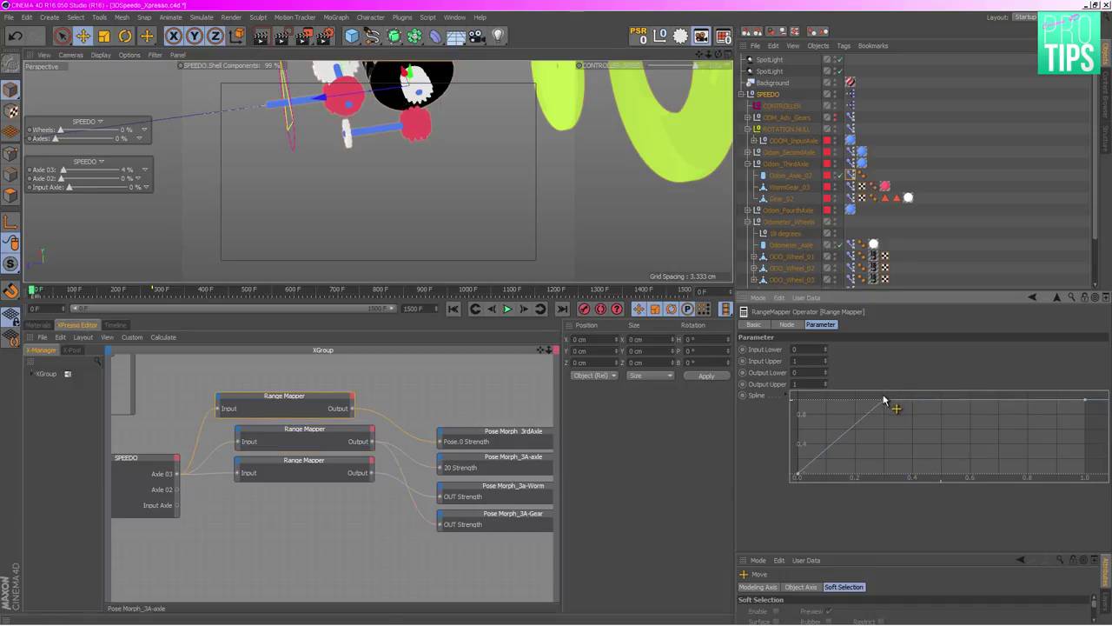
left_click_drag(62, 170, 92, 229)
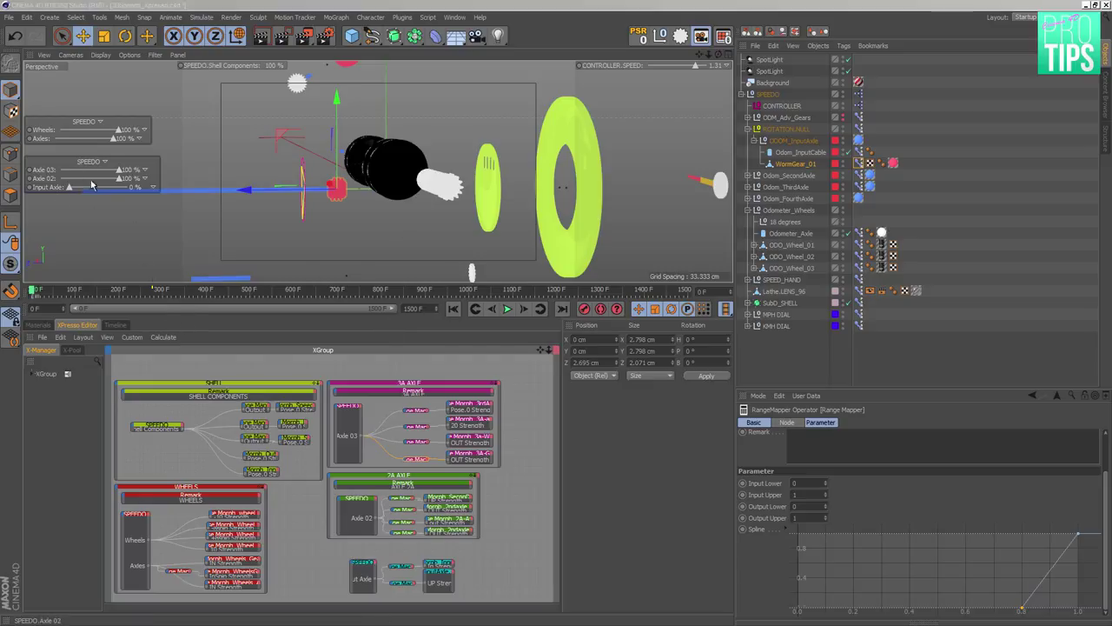
- In a separate window, set both Range Mapper spline points to Spline interpolation and flatten the lower point's tangent, then scrub Axle 03 down from 100%
mouse_move(123, 174)
left_mouse_down()
mouse_move(69, 173)
mouse_move(128, 177)
left_mouse_up()
scroll(306, 171, "up", 5)
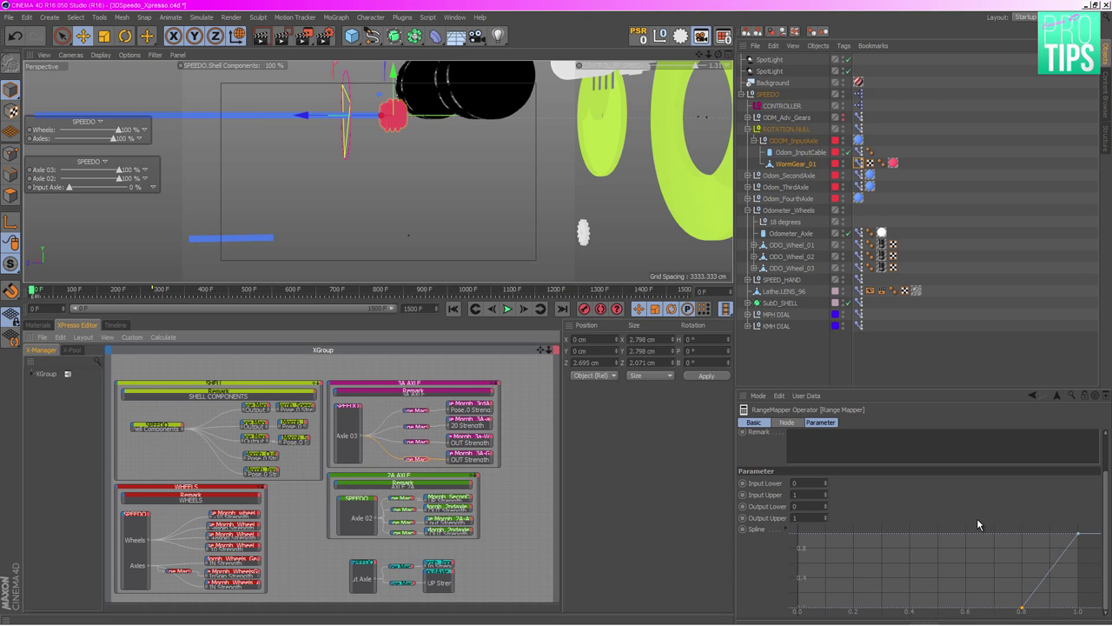
right_click(981, 561)
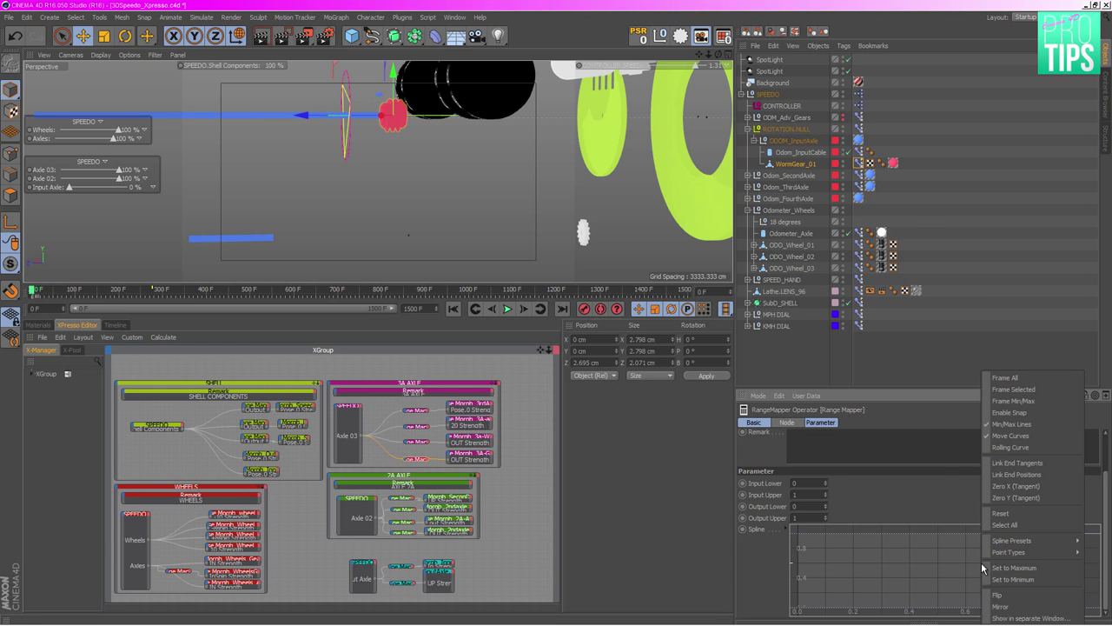
left_click(1015, 619)
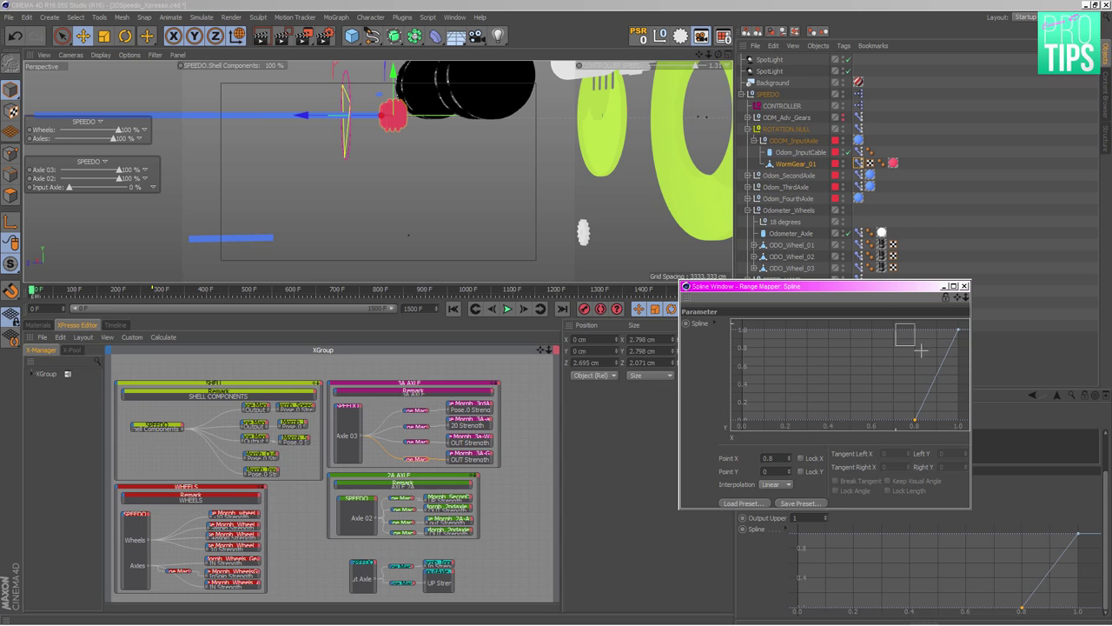
left_click_drag(895, 321, 1007, 470)
left_click(774, 484)
left_click(787, 488)
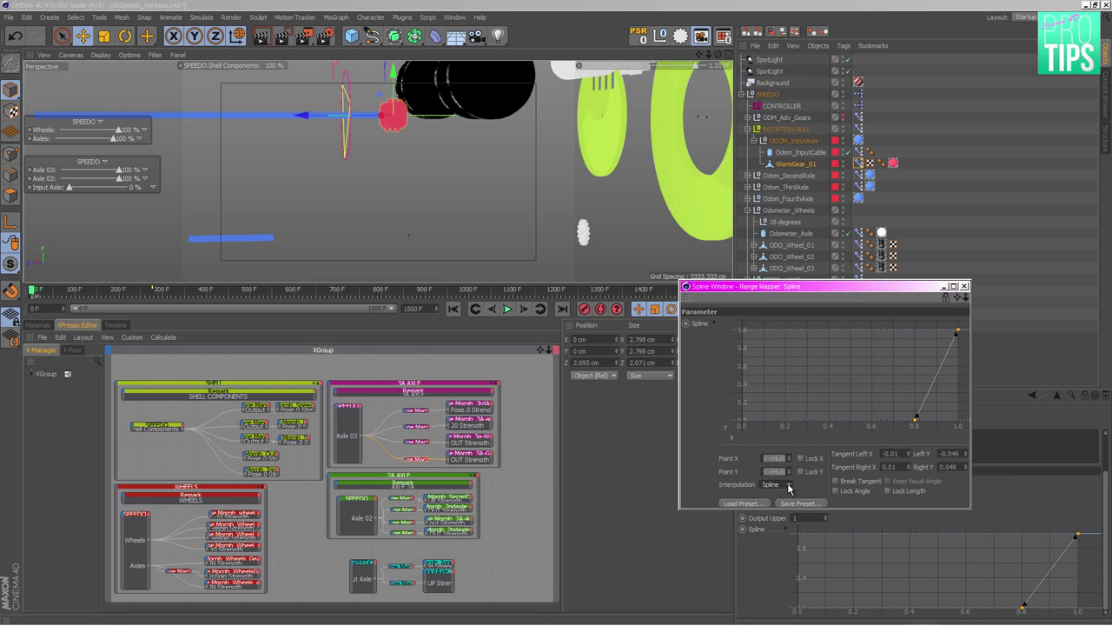
left_click_drag(916, 419, 952, 422)
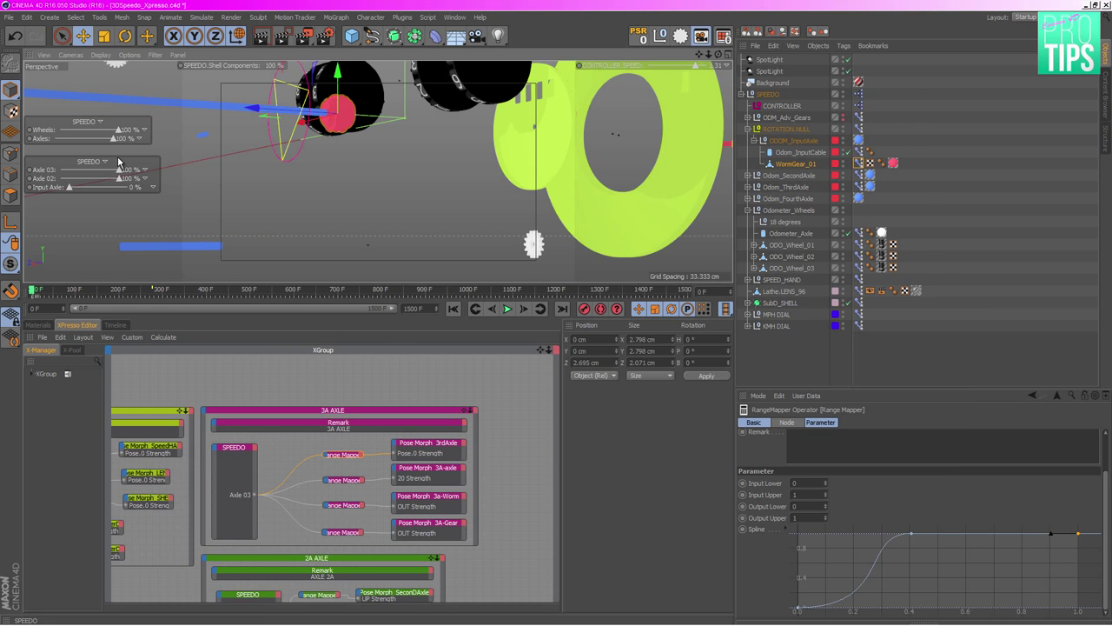
left_click_drag(120, 174, 49, 179)
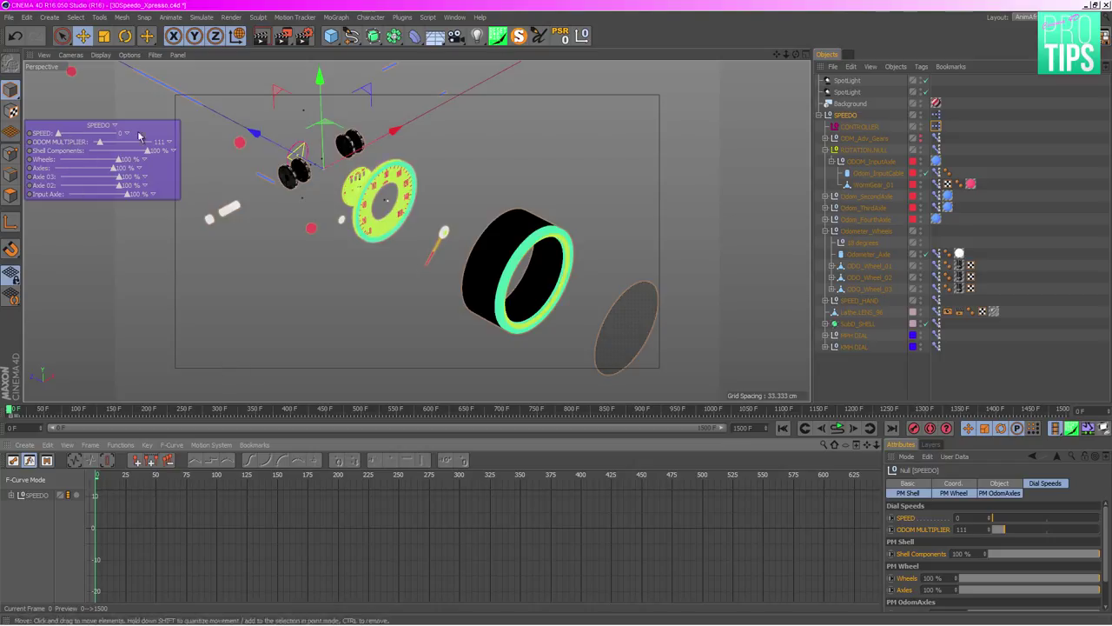
- Play the animation with SPEED at 0.48 and 1.6 to examine the speedometer's motion, then return SPEED to 0
left_click_drag(64, 133, 77, 136)
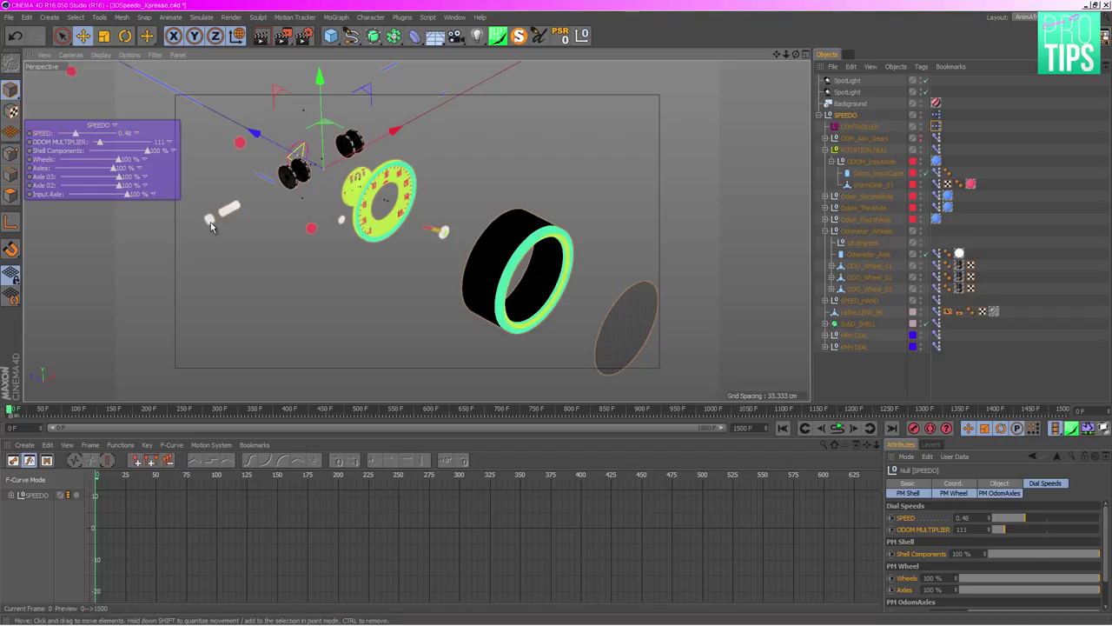
key("F8")
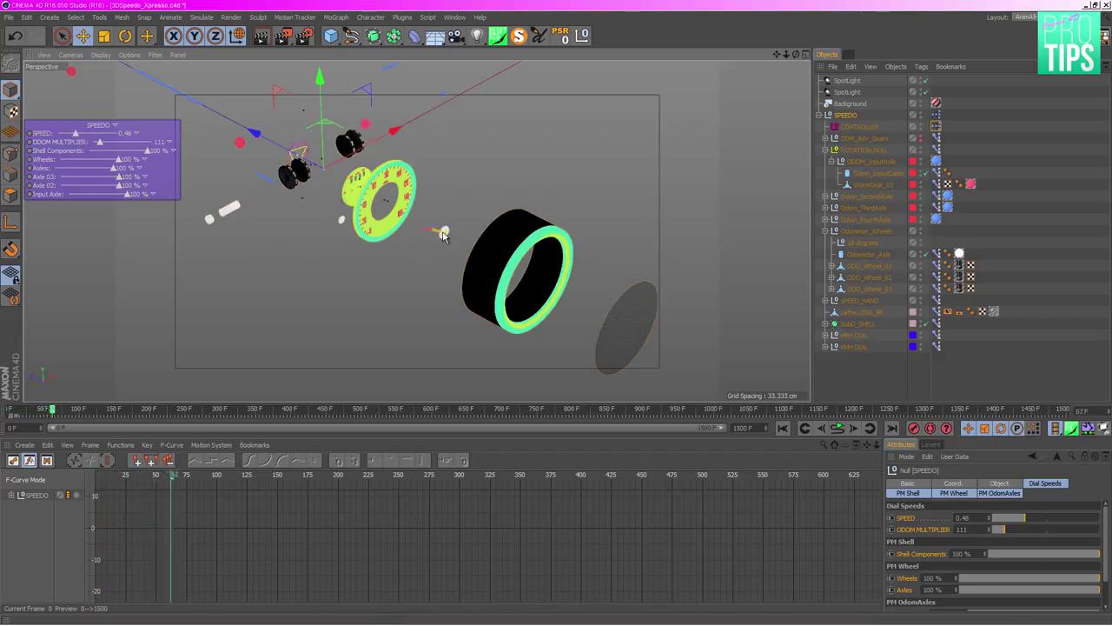
scroll(436, 237, "up", 5)
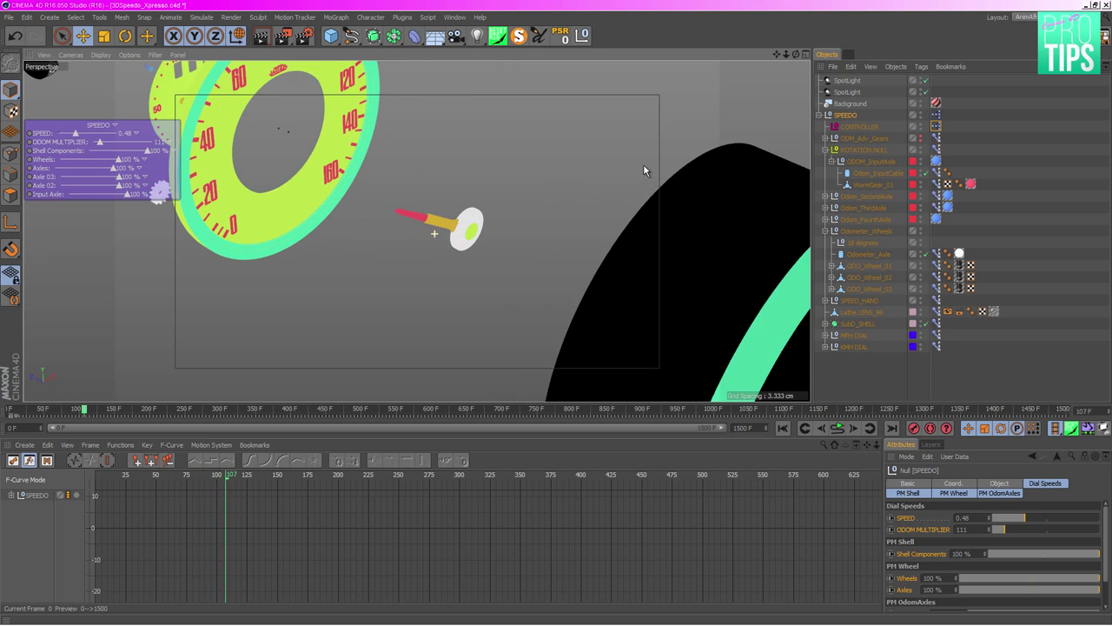
scroll(489, 179, "down", 5)
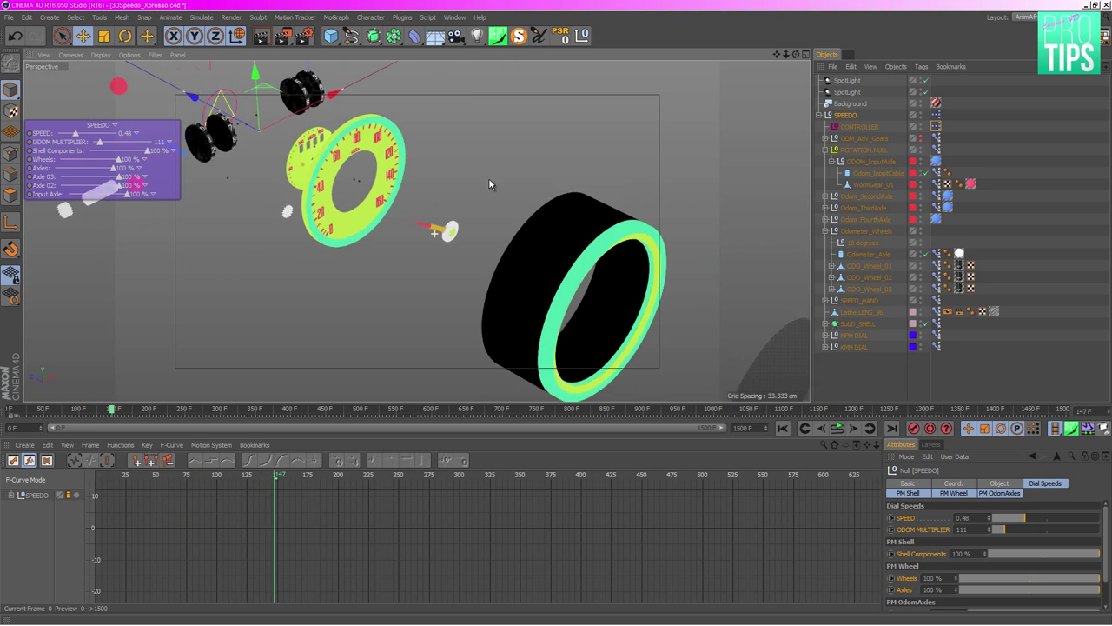
left_click_drag(87, 134, 104, 137)
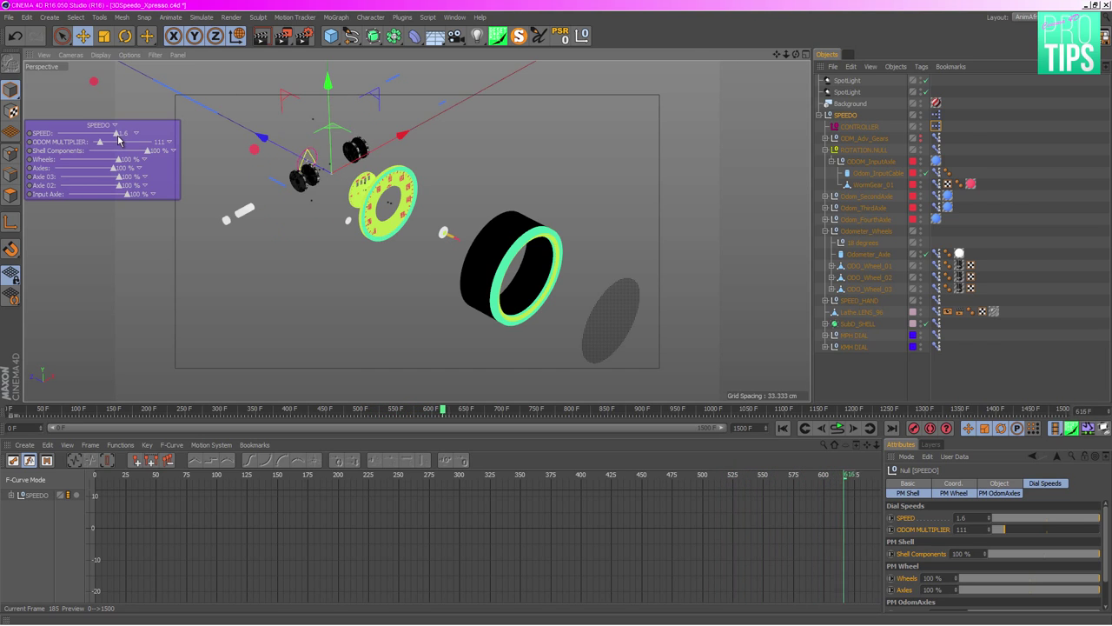
left_click_drag(116, 135, 53, 136)
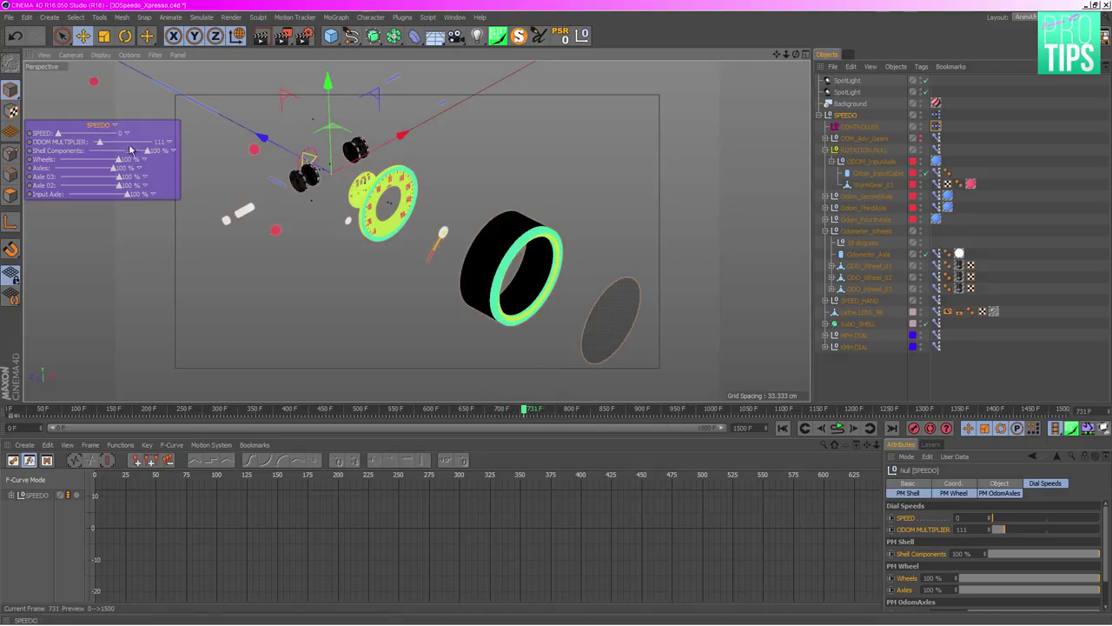
- Move the SPEEDO HUD sliders lower in the viewport, and expand the SPEEDO tracks with the timeline back at frame 0
left_click_drag(159, 158, 103, 255, "ctrl")
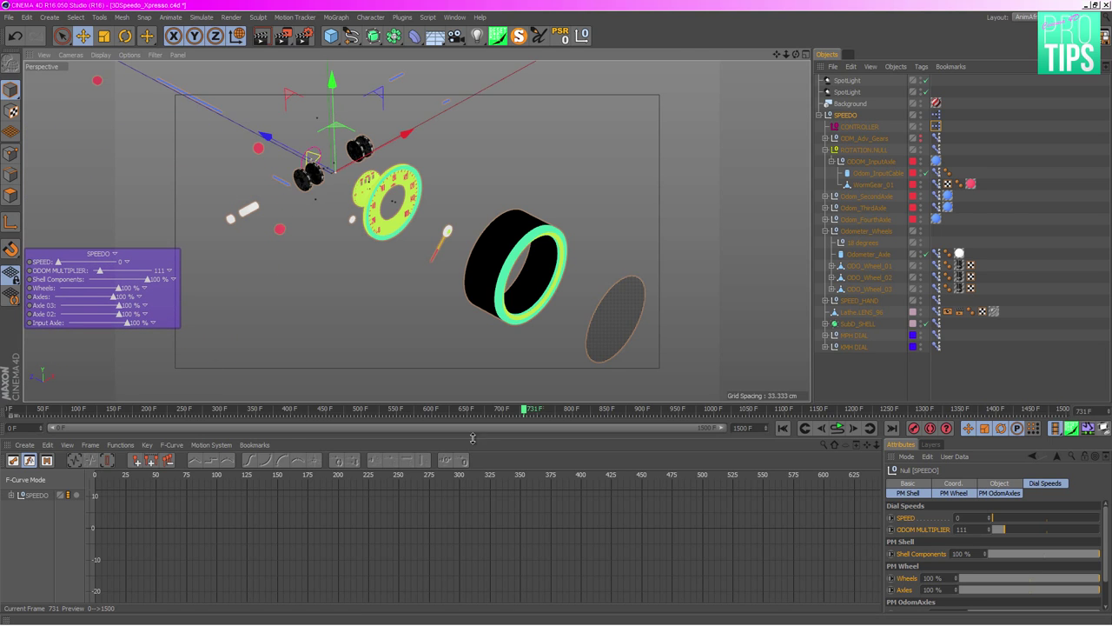
left_click_drag(539, 404, 9, 406)
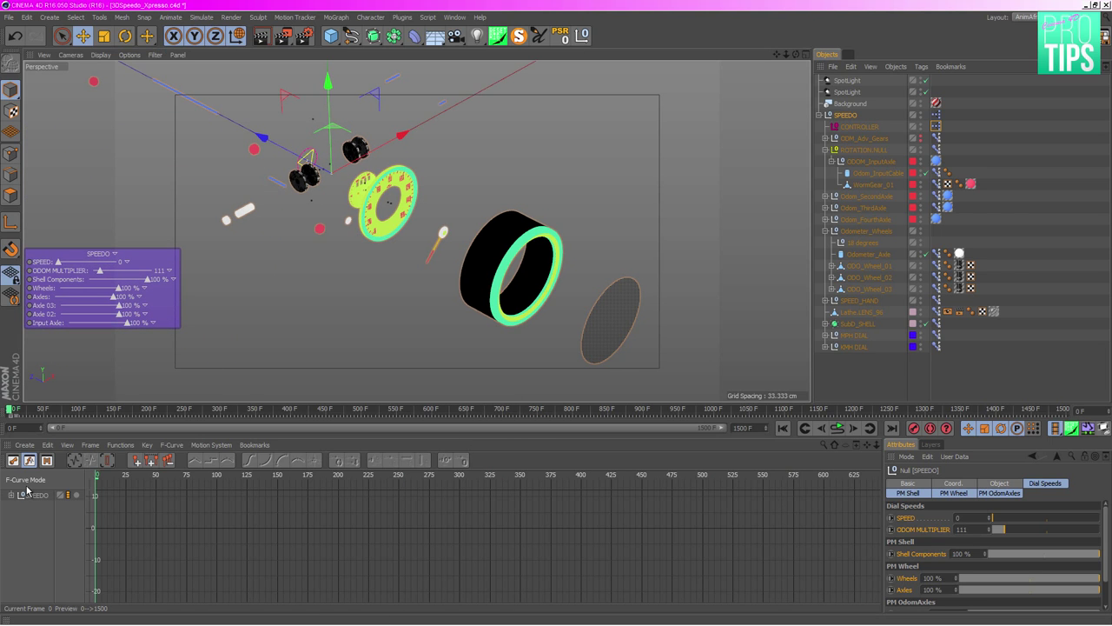
left_click(11, 496)
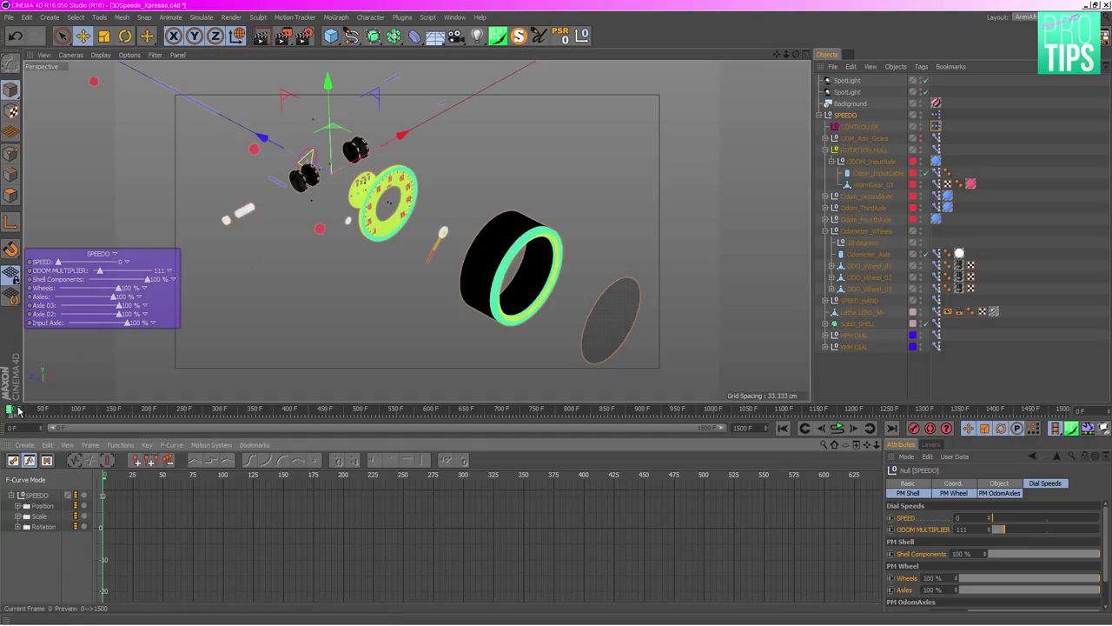
- Record a keyframe for Shell Components at 100% on frame 15
left_click_drag(12, 412, 19, 412)
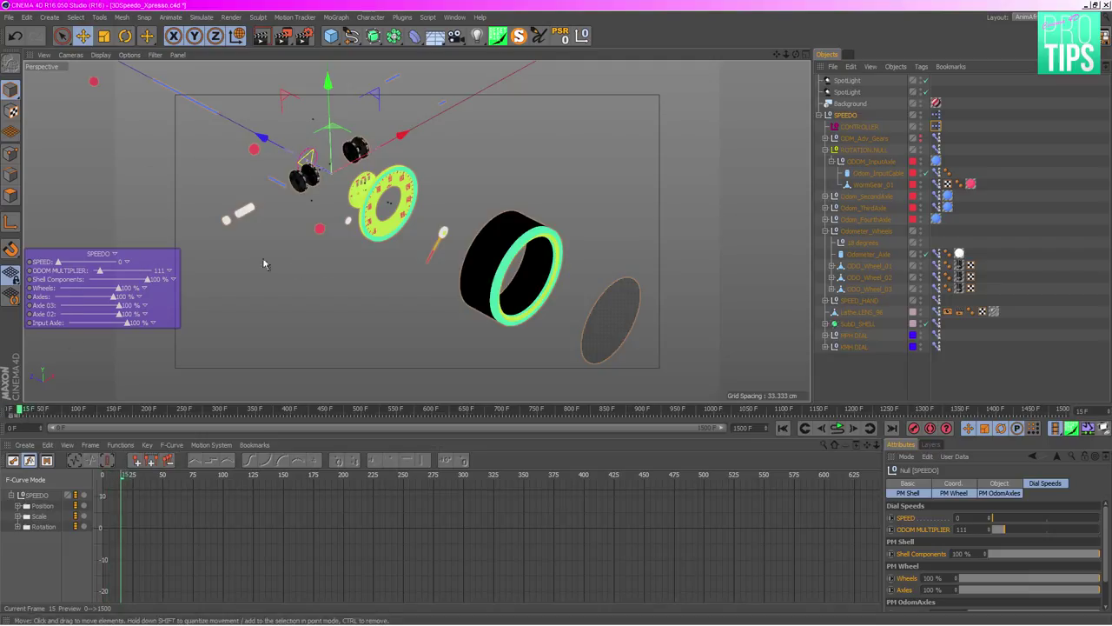
left_click(29, 279)
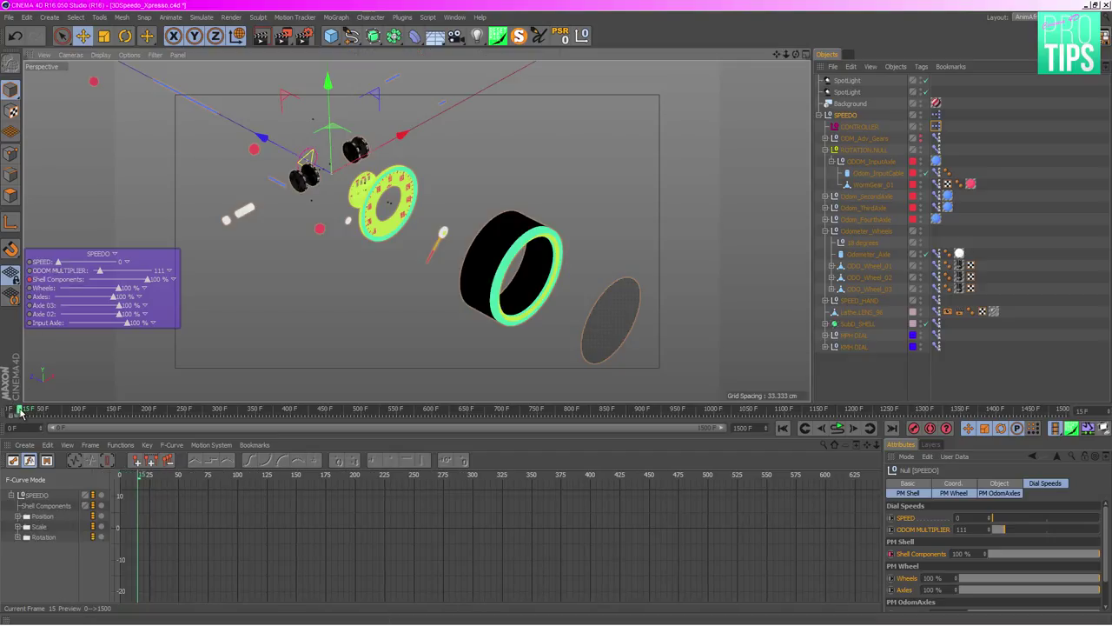
- Keyframe Shell Components at 0% on frame 45 and select its track to show the F-curve
mouse_move(19, 412)
left_mouse_down()
mouse_move(54, 412)
mouse_move(41, 413)
left_mouse_up()
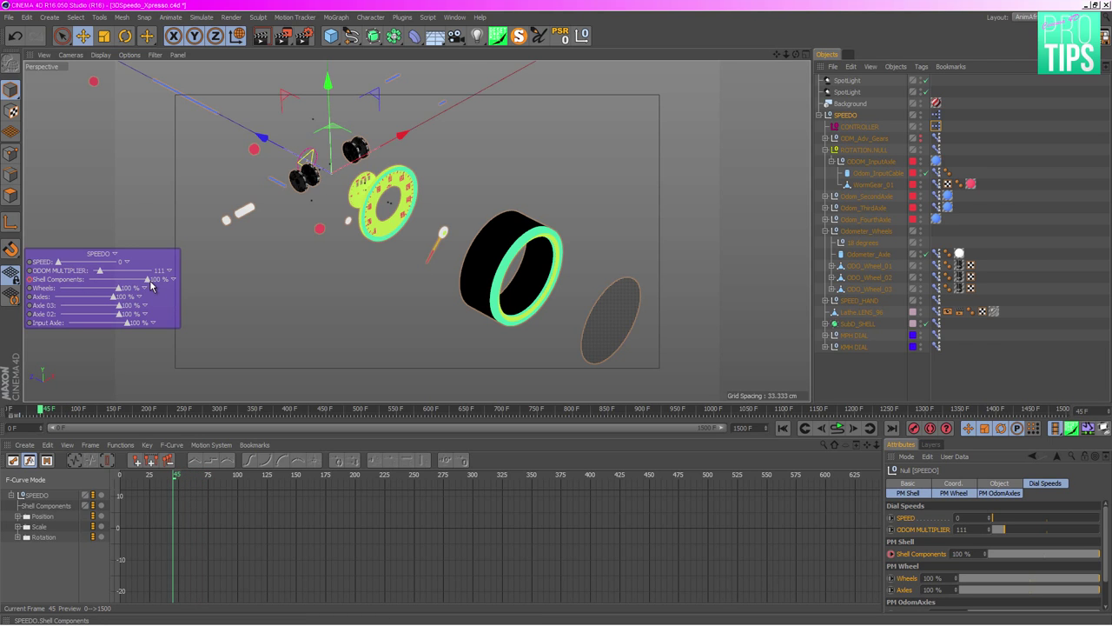
left_click_drag(150, 285, 85, 282)
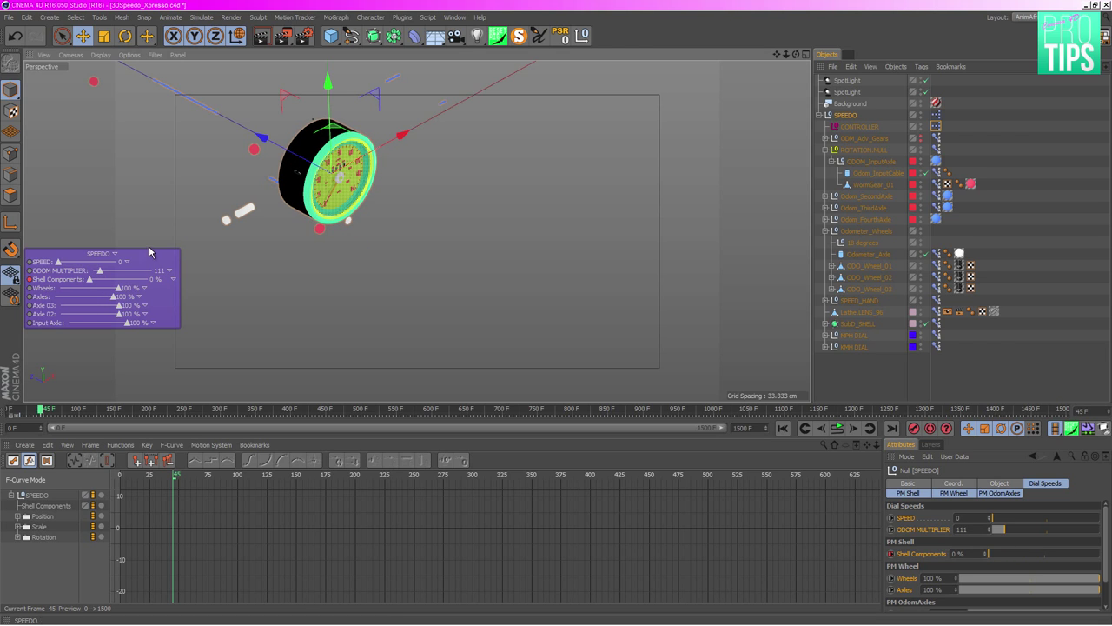
left_click(19, 506)
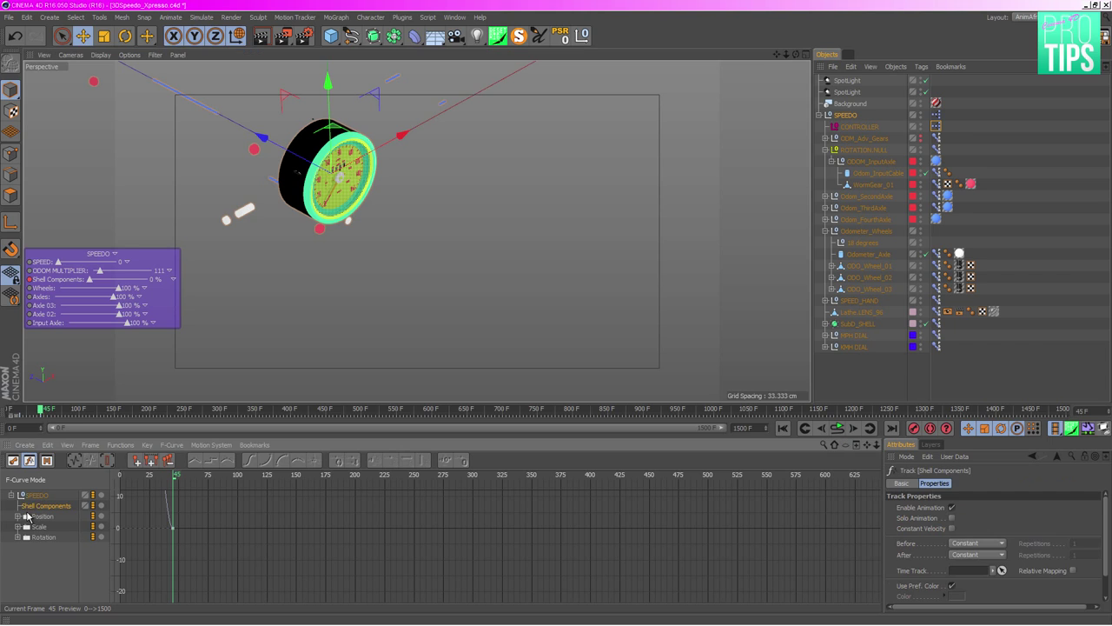
- Lengthen the Shell Components F-curve tangents to about 21 frames at the frame 45 key and about 17 frames at the frame 15 key
key("h")
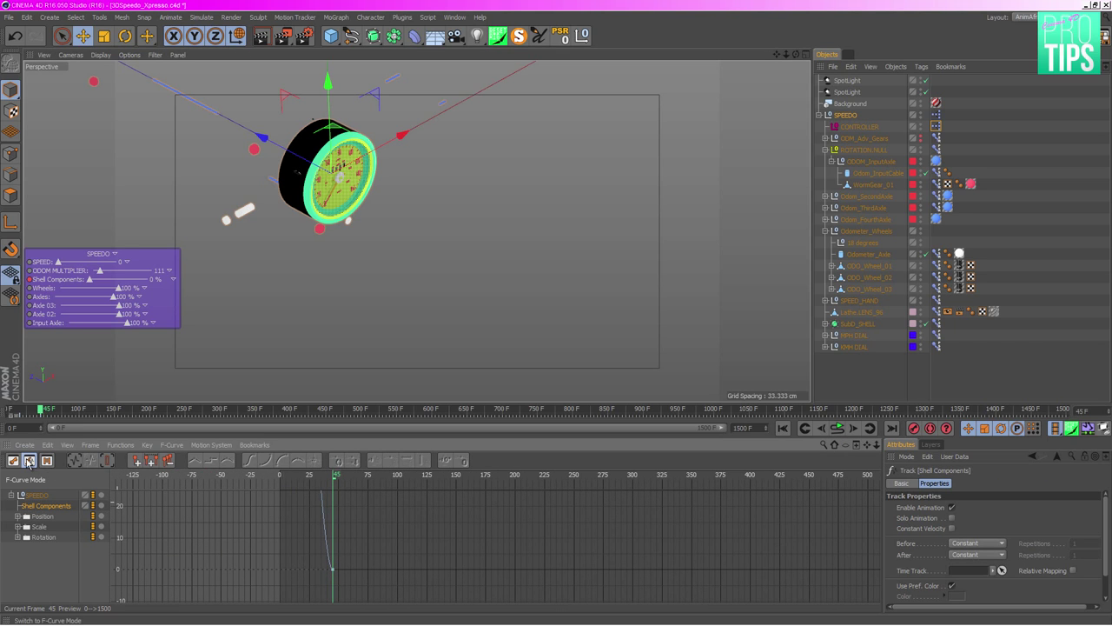
left_click(13, 462)
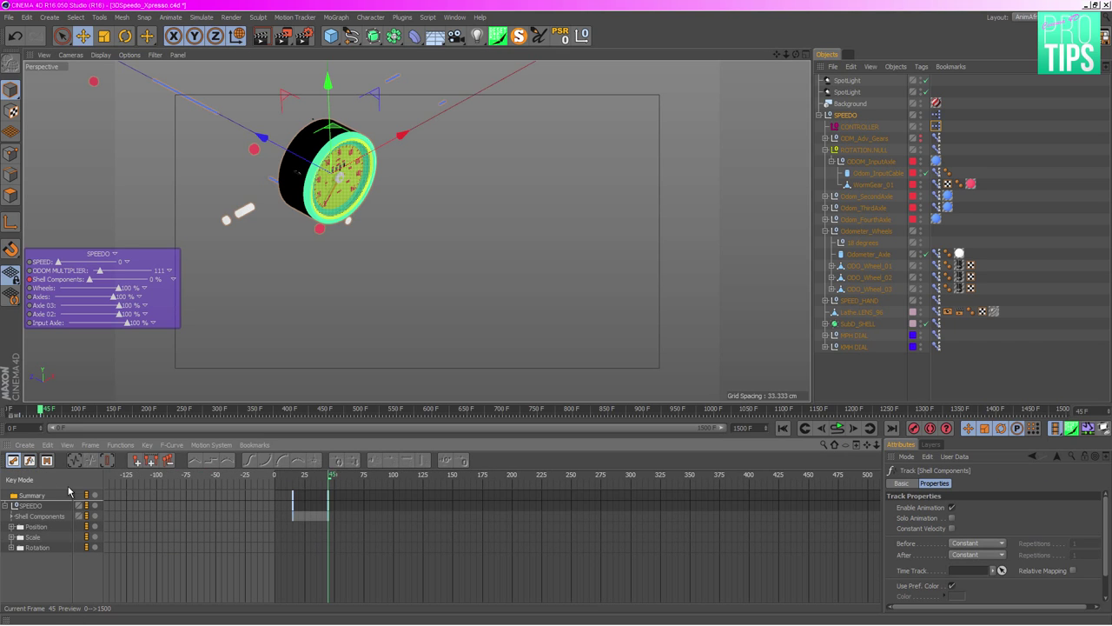
left_click(30, 461)
key("h")
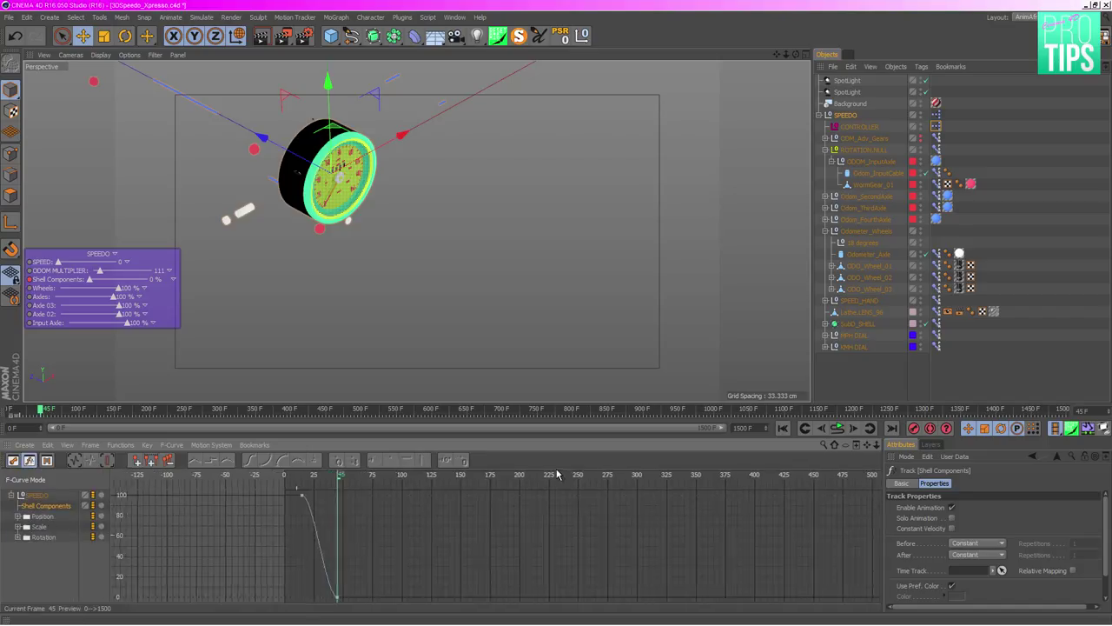
left_click(344, 596)
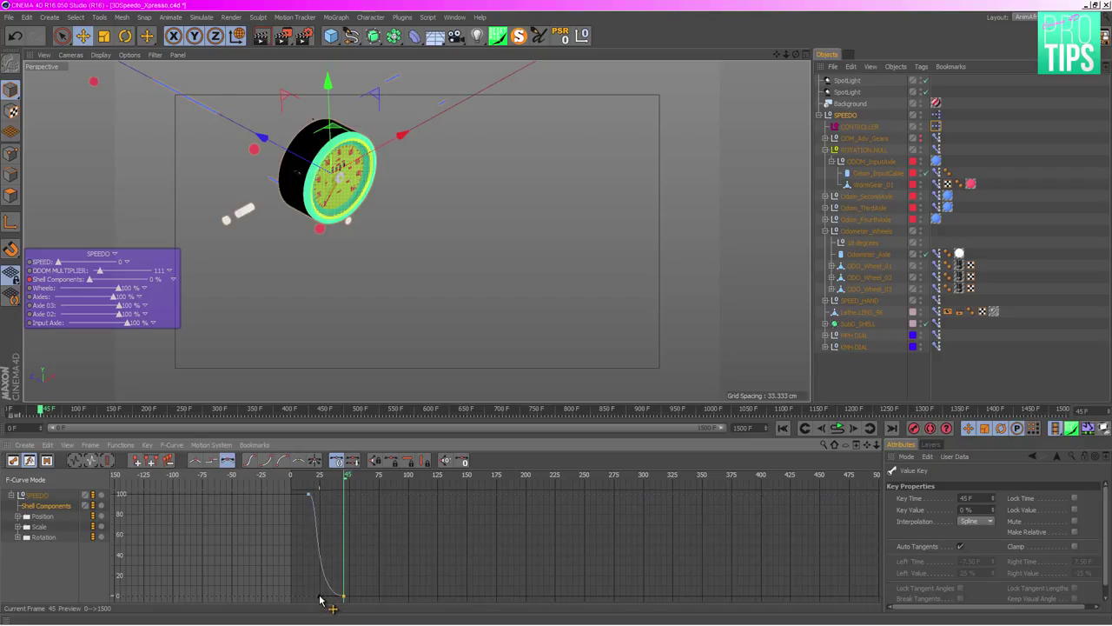
left_click(318, 600)
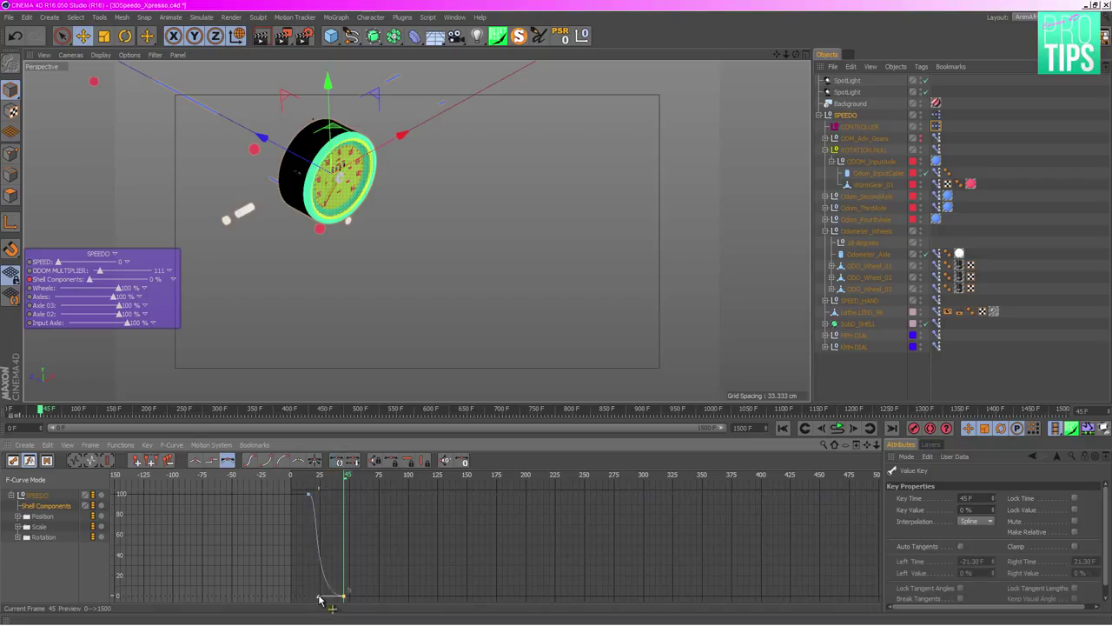
left_click(308, 493)
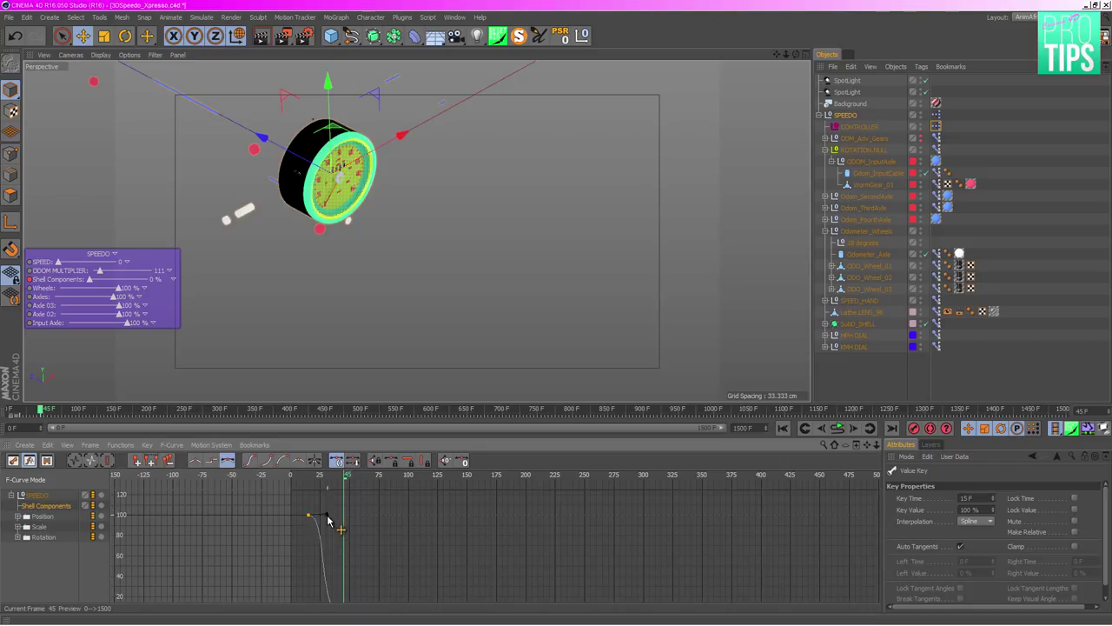
left_click_drag(329, 519, 327, 519)
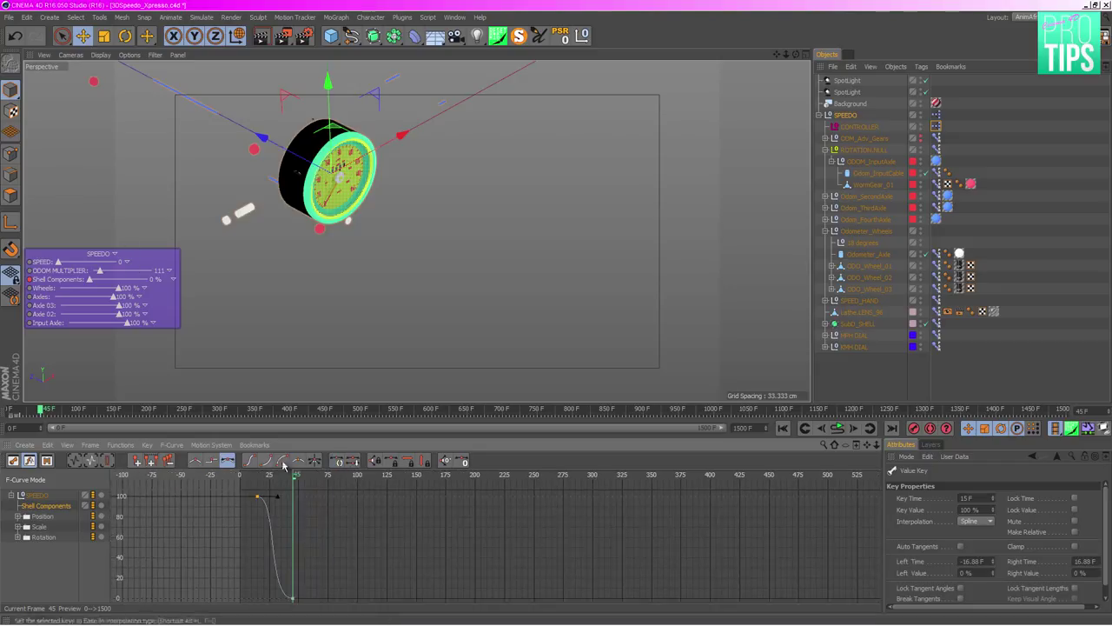
- Return to frame 0 in Key Mode and move both Shell Components keys to frames 326 and 356
key("Tab")
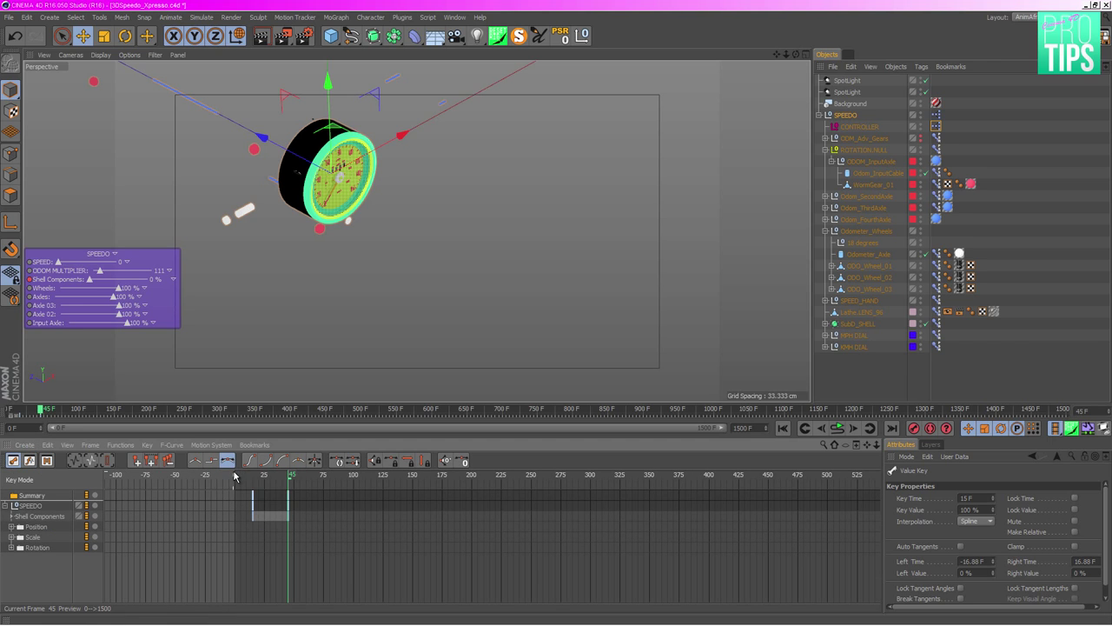
left_click_drag(291, 477, 234, 479)
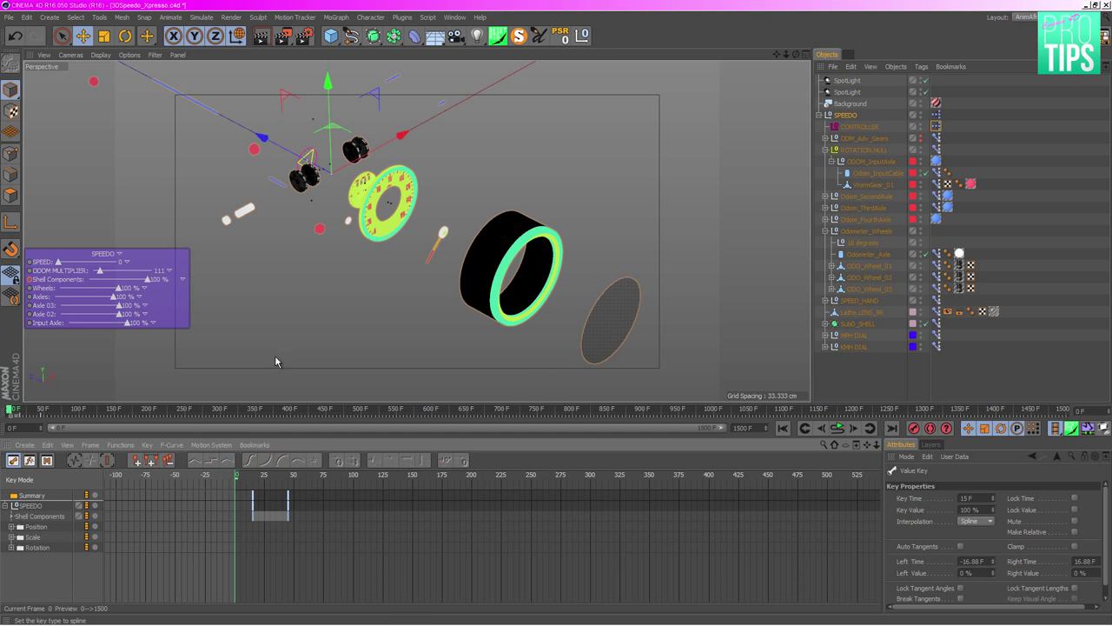
scroll(426, 216, "up", 6)
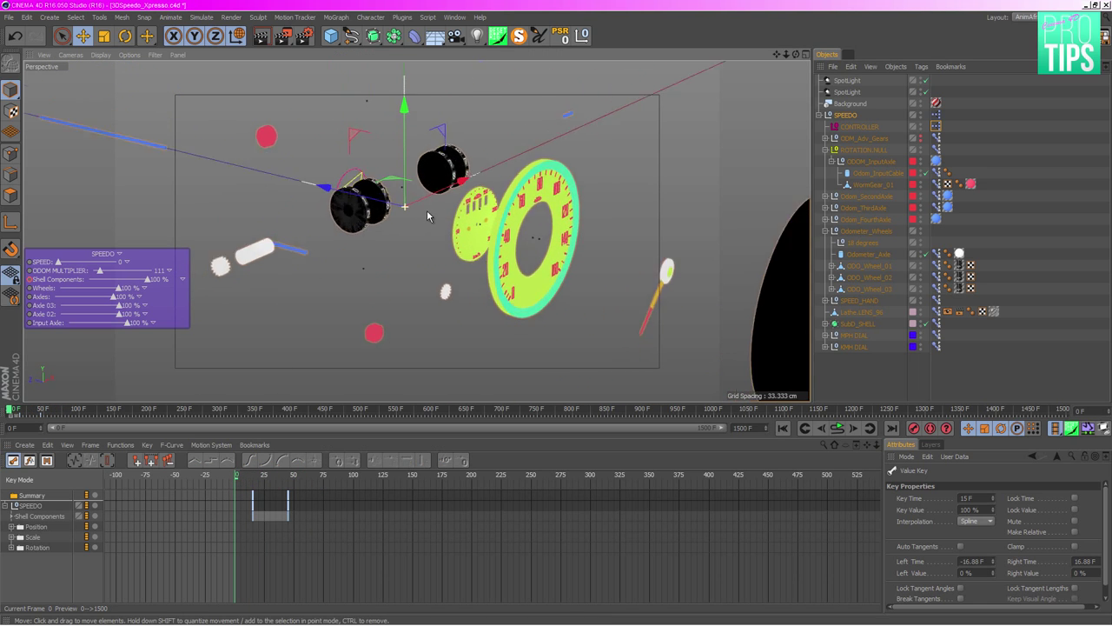
left_click_drag(427, 217, 328, 328, "alt")
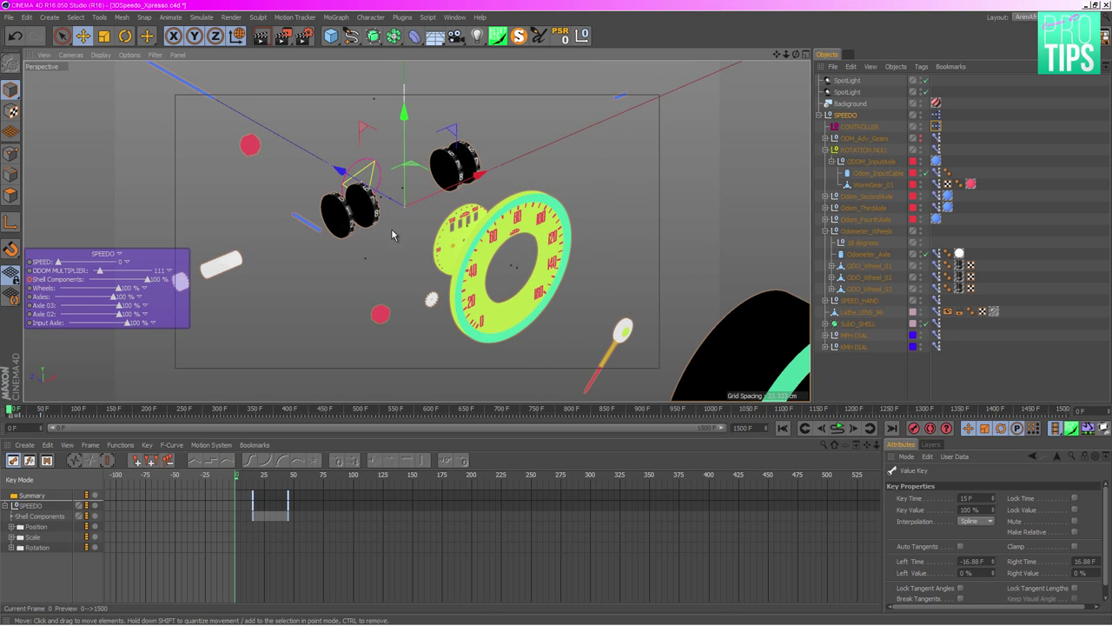
middle_click_drag(392, 235, 360, 218, "alt")
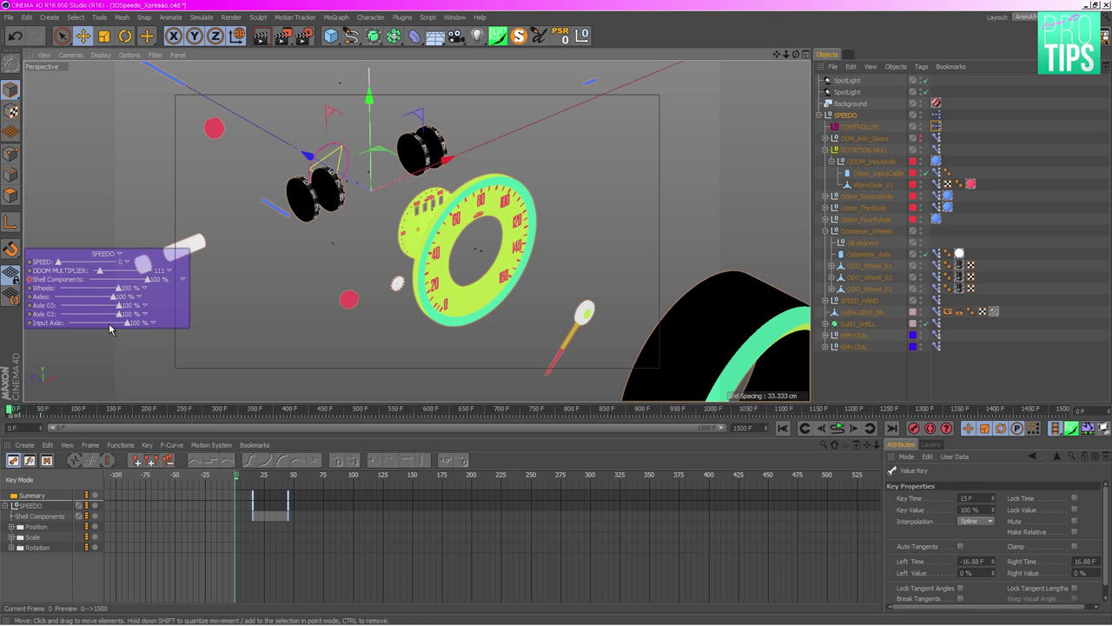
left_click_drag(299, 477, 231, 470)
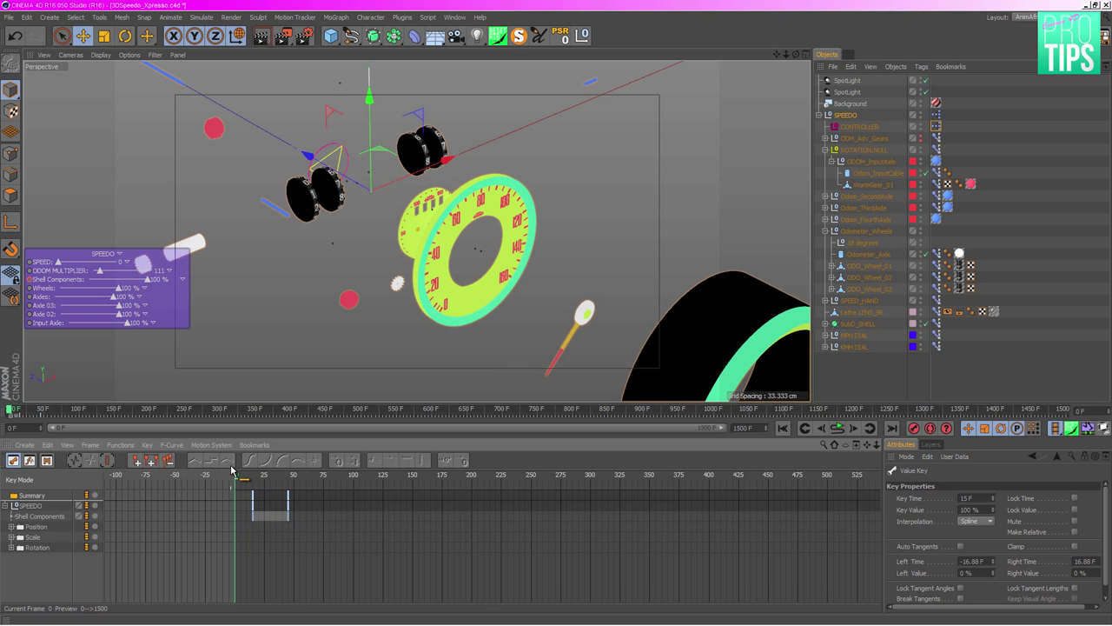
left_click(54, 516)
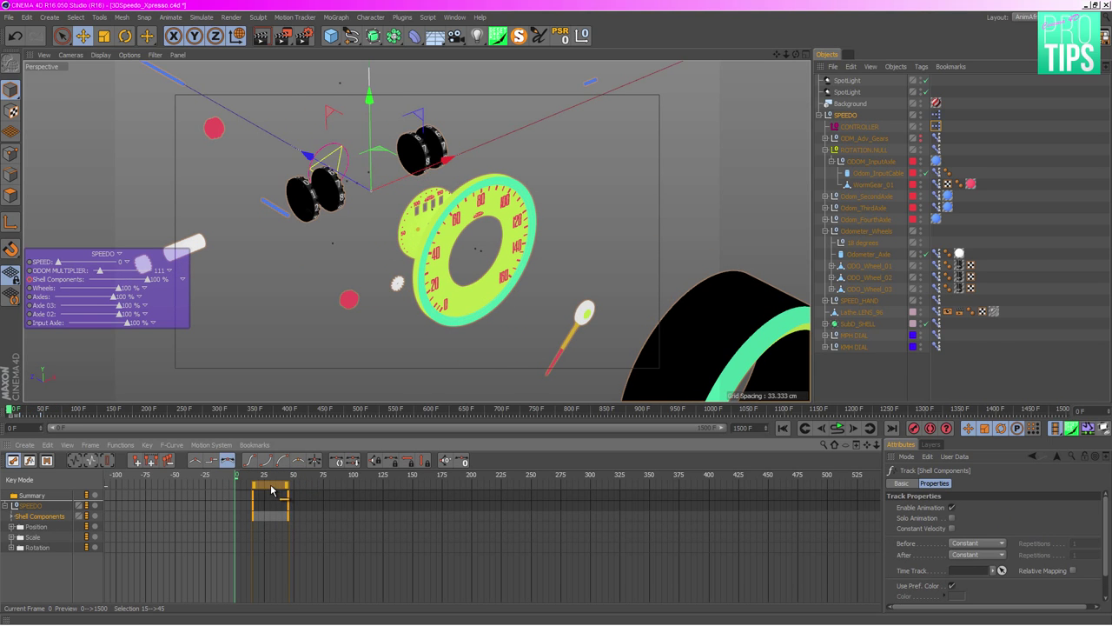
left_click_drag(269, 489, 639, 487)
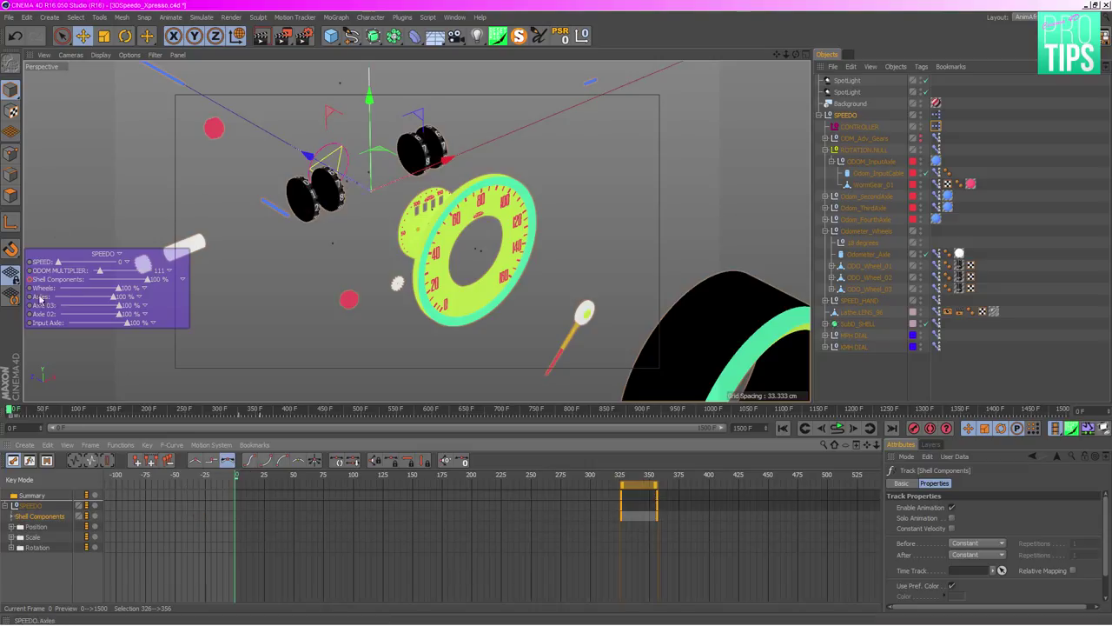
- Keyframe the Wheels slider at 100% on frame 0 and at 0% on frame 38
left_click_drag(37, 296, 52, 522)
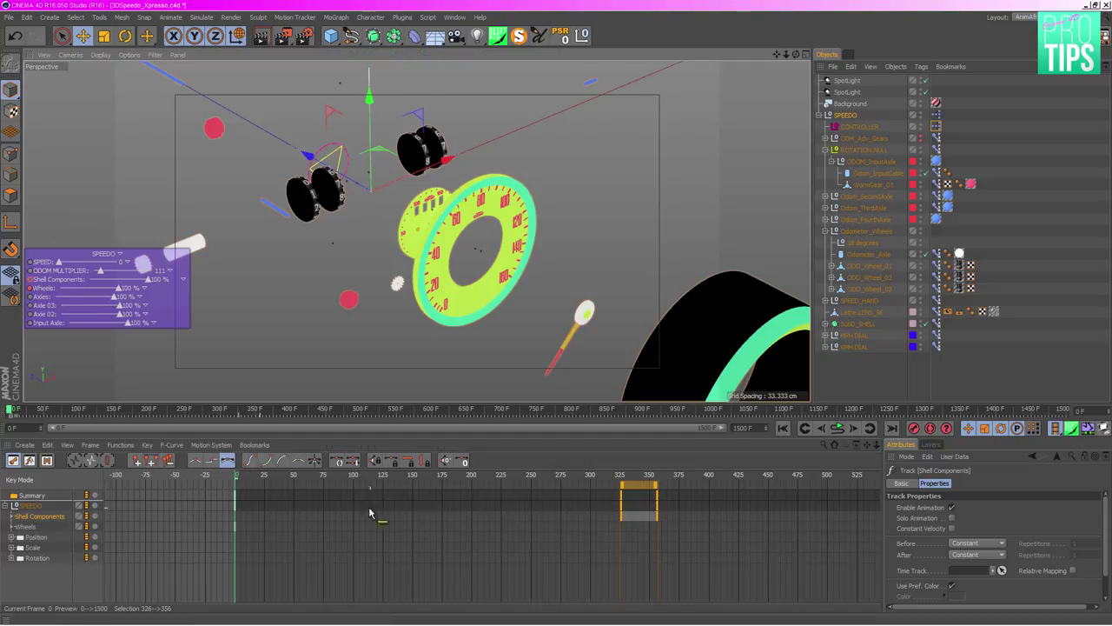
left_click(260, 476)
mouse_move(263, 478)
left_mouse_down()
mouse_move(295, 478)
mouse_move(283, 478)
left_mouse_up()
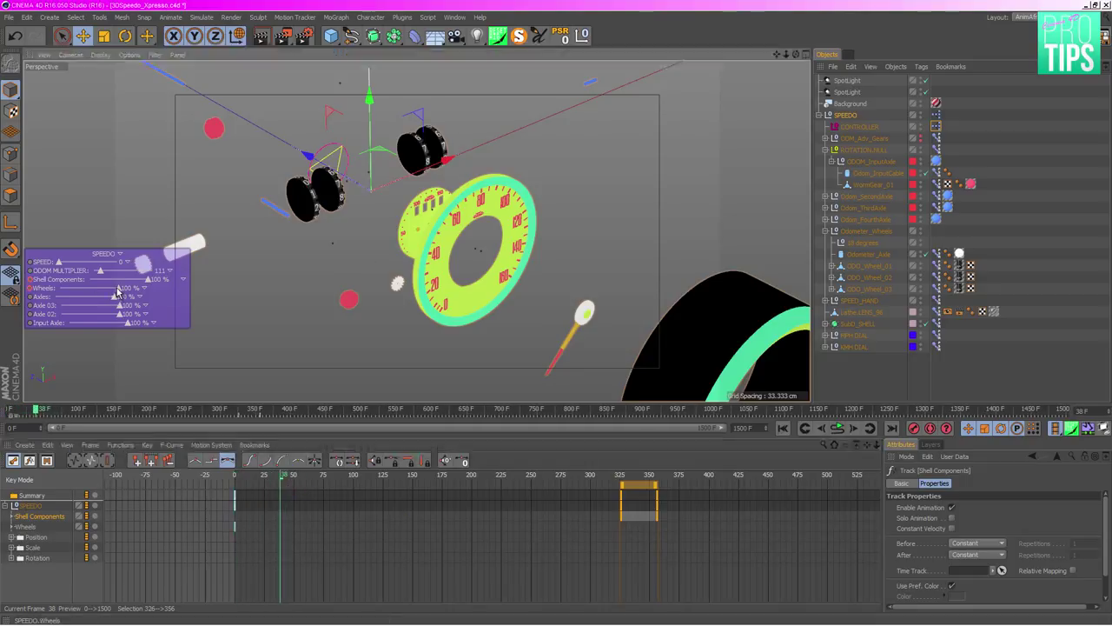
left_click_drag(120, 288, 55, 292)
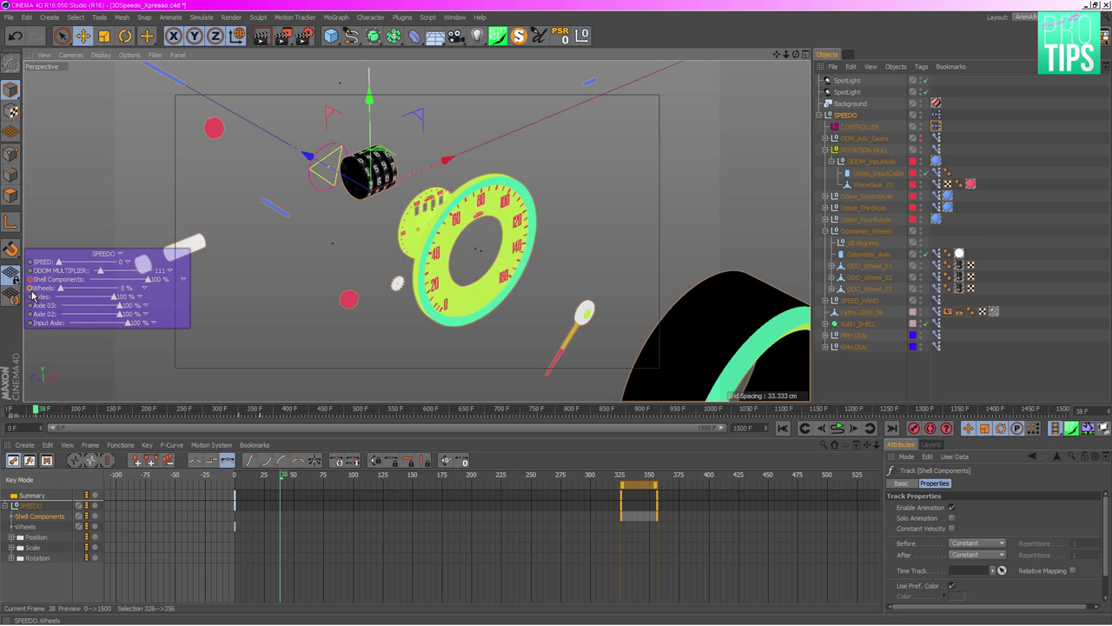
left_click(29, 288)
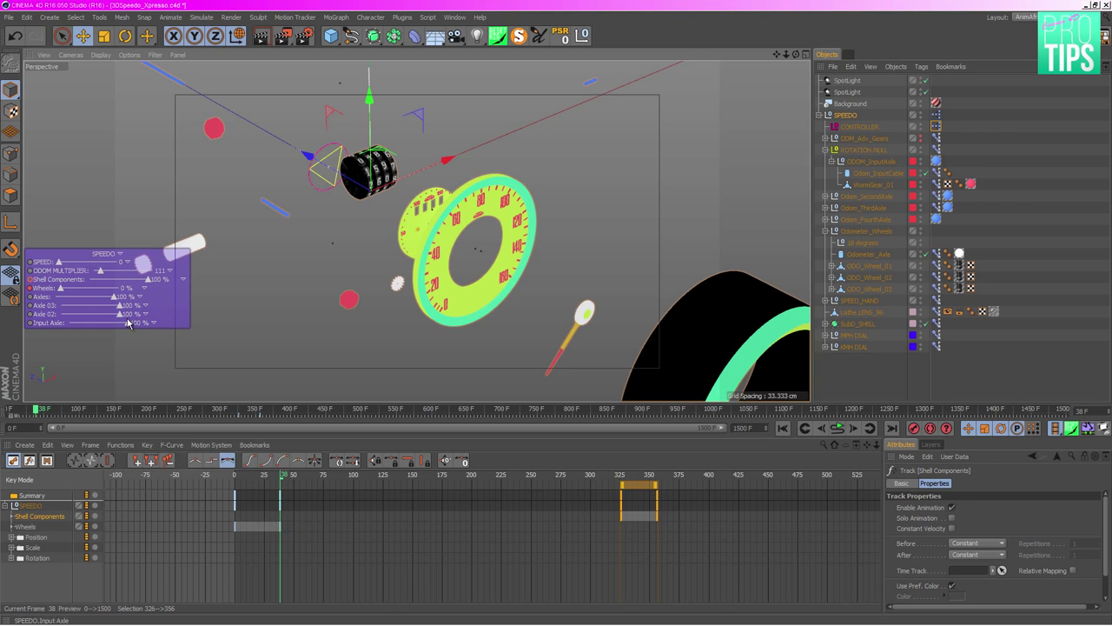
- Keyframe the Axes slider at 100% on frame 26 and at 0% on frame 58
left_click_drag(280, 476, 304, 476)
left_click(30, 296)
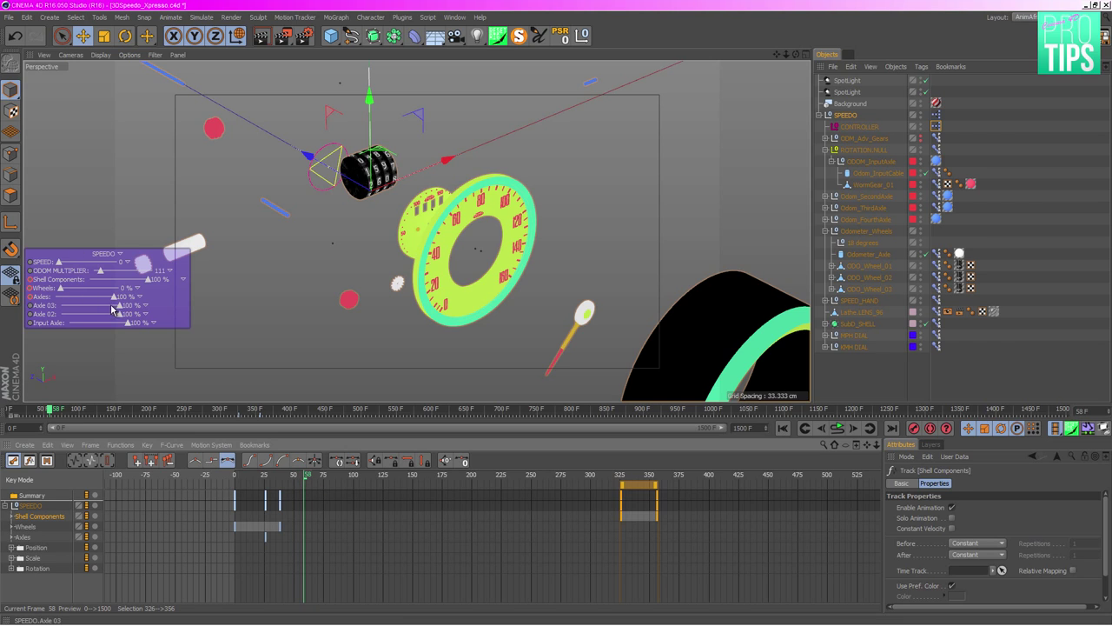
left_click_drag(112, 301, 44, 299)
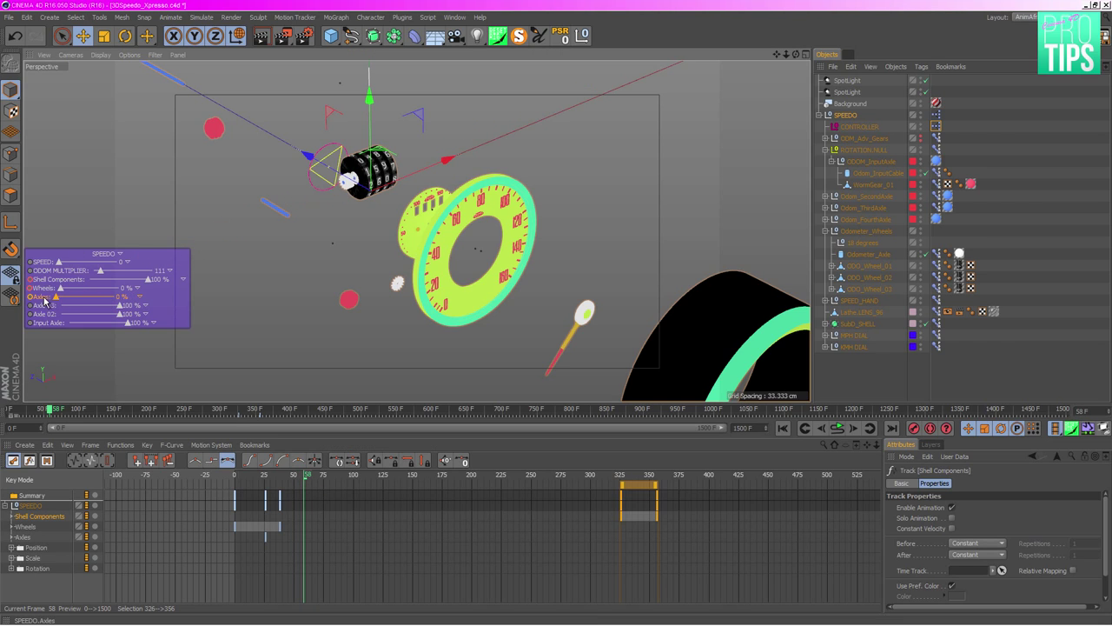
left_click(32, 298)
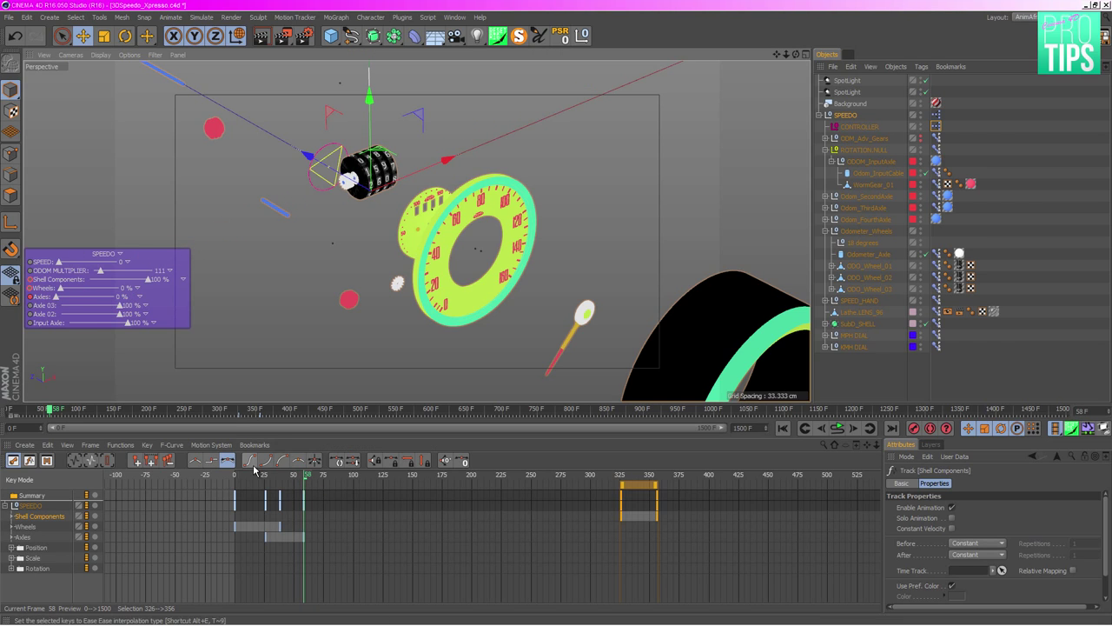
- Play the animation from frame 0, and shift the two Axes keys earlier to frames 16 and 48
left_click_drag(305, 477, 165, 479)
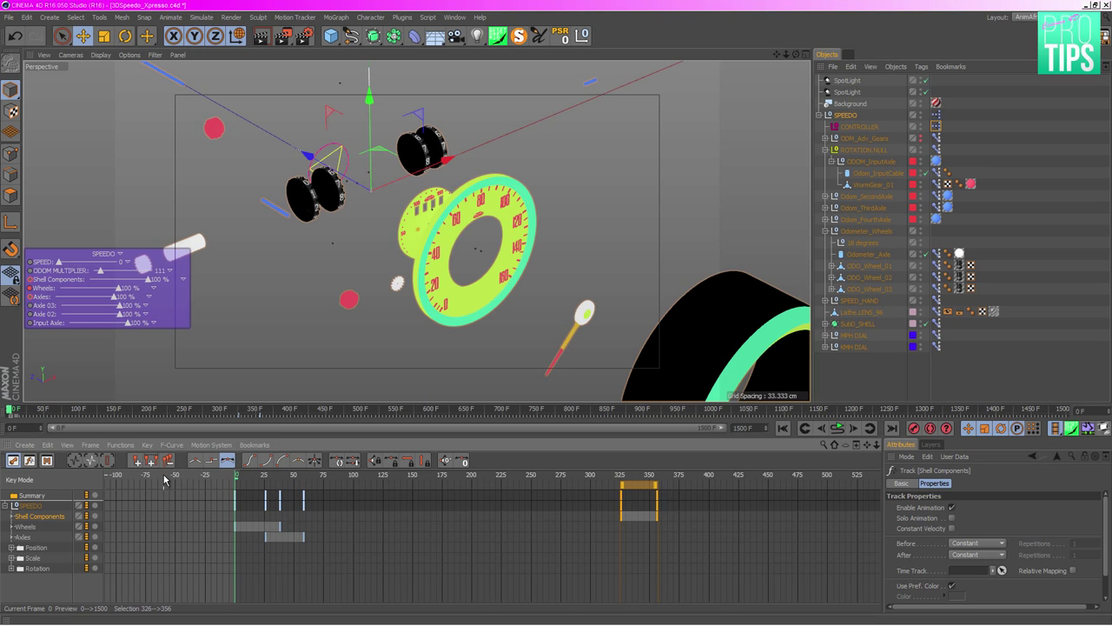
key("F8")
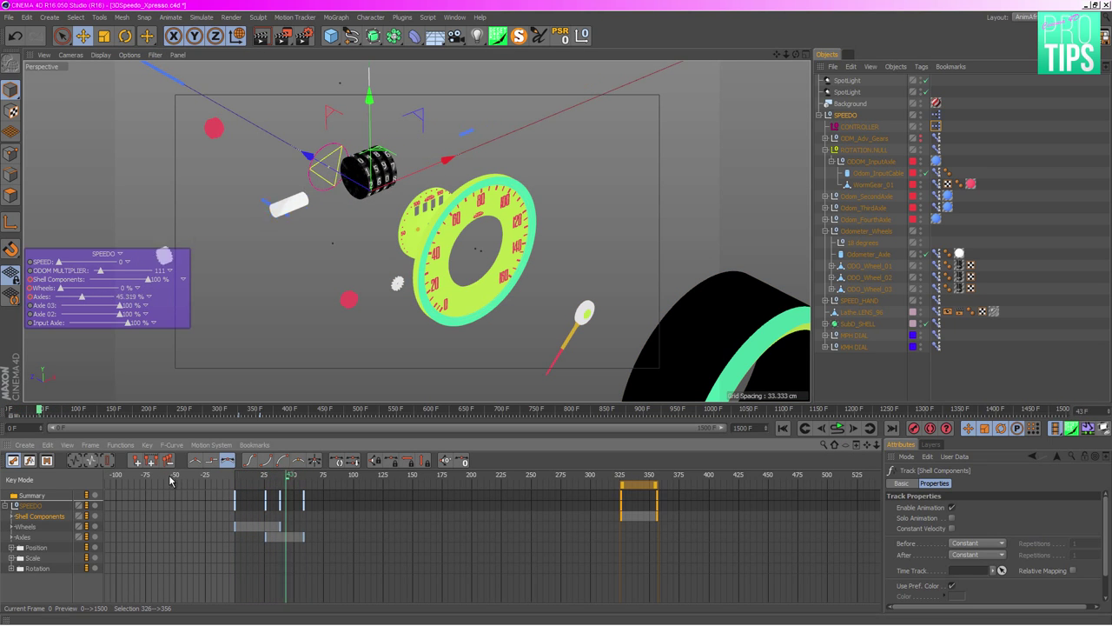
left_click(272, 540)
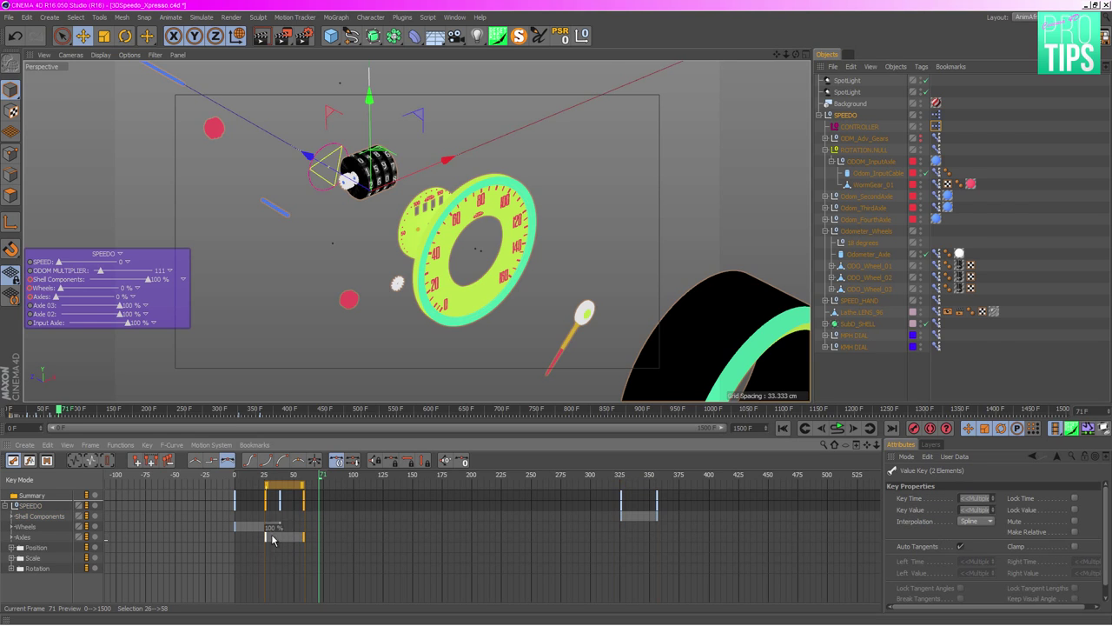
left_click_drag(291, 489, 279, 489)
- Replay the animation, and move all Wheels and Axes keys together to frames 254 to 302
left_click(189, 474)
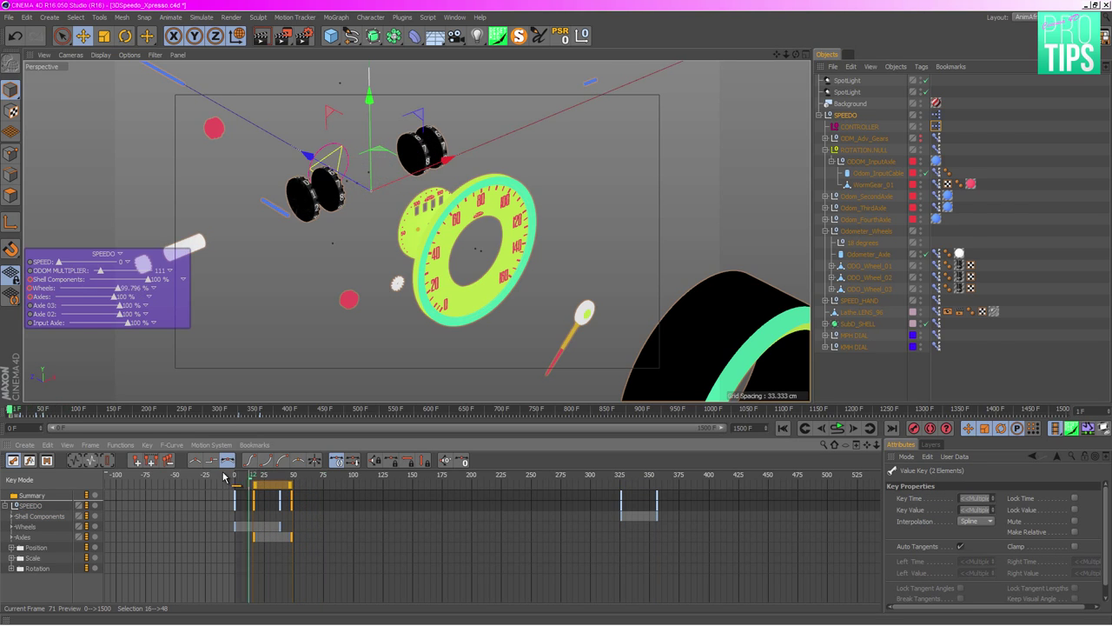
key("F8")
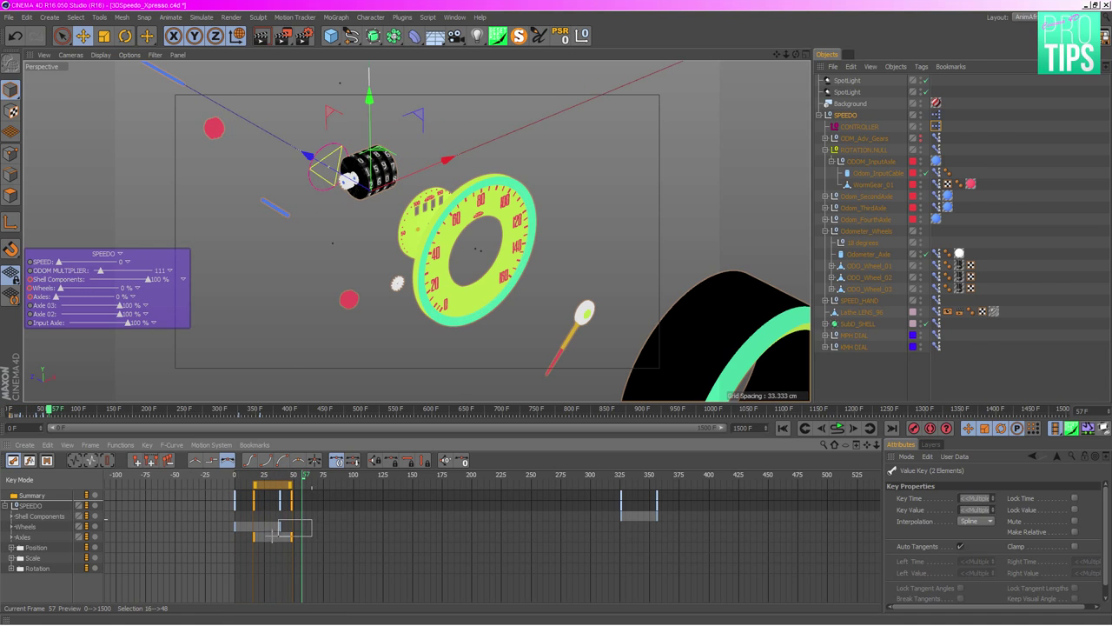
left_click_drag(272, 535, 227, 540)
left_click_drag(264, 489, 565, 492)
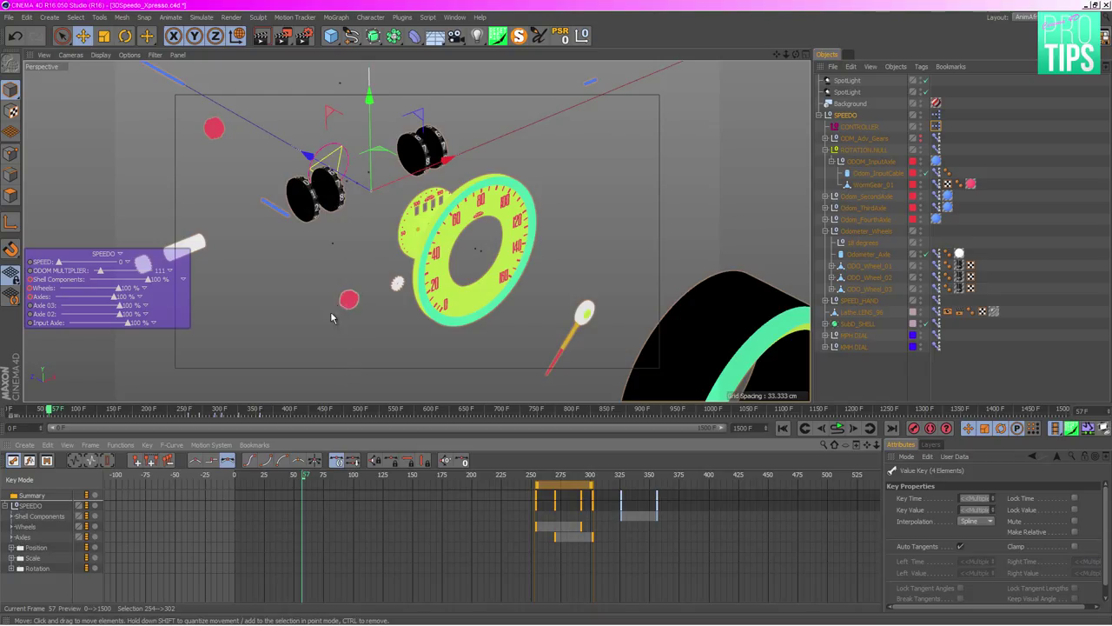
- Keyframe the Axle 03 slider at 100% on frame 0 and at 0% on frame 37
left_click_drag(331, 318, 396, 289, "alt")
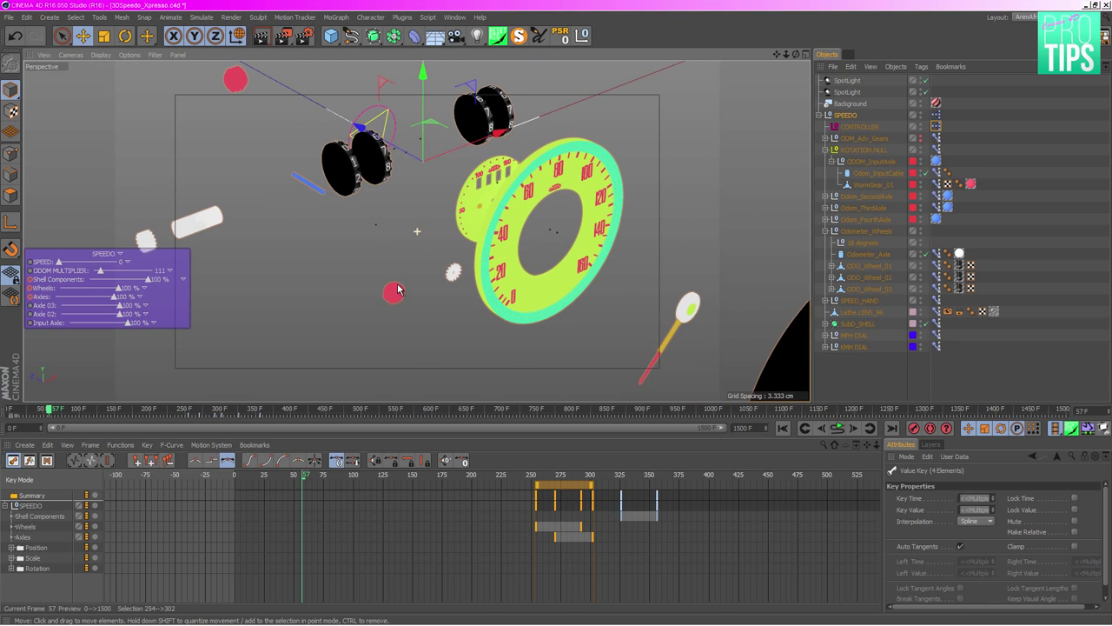
left_click_drag(306, 475, 235, 475)
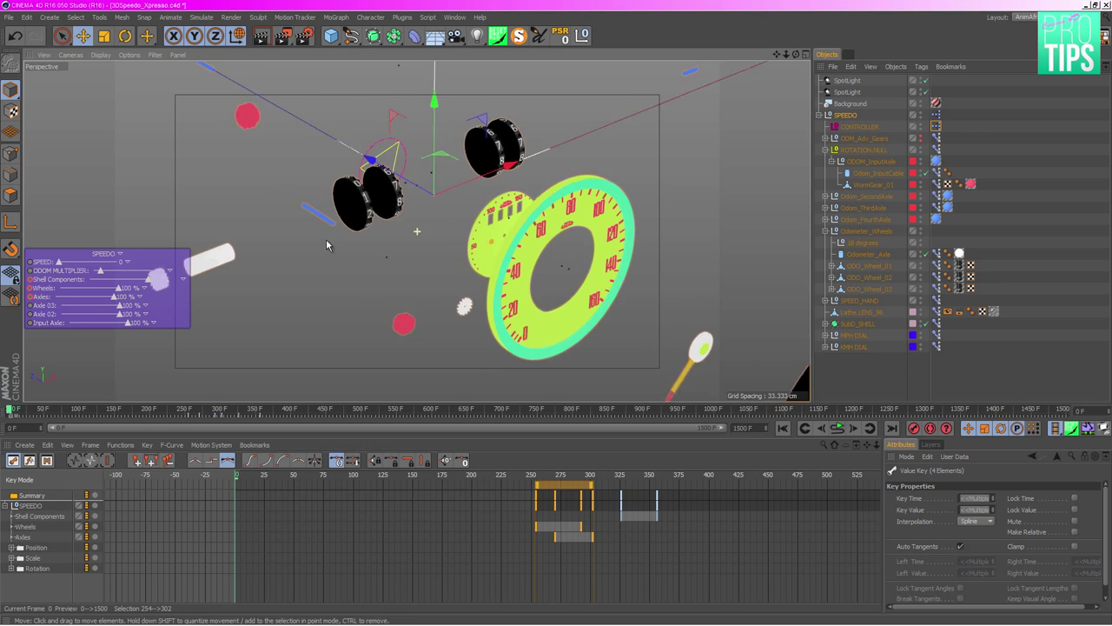
left_click_drag(326, 246, 261, 277, "alt")
left_click(32, 306)
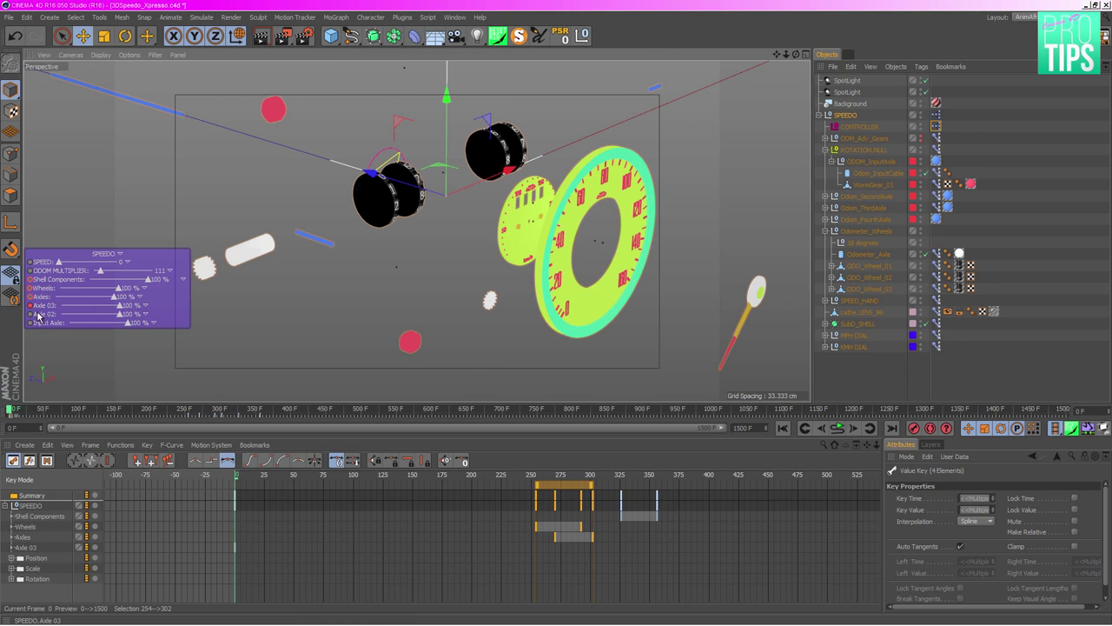
left_click(279, 475)
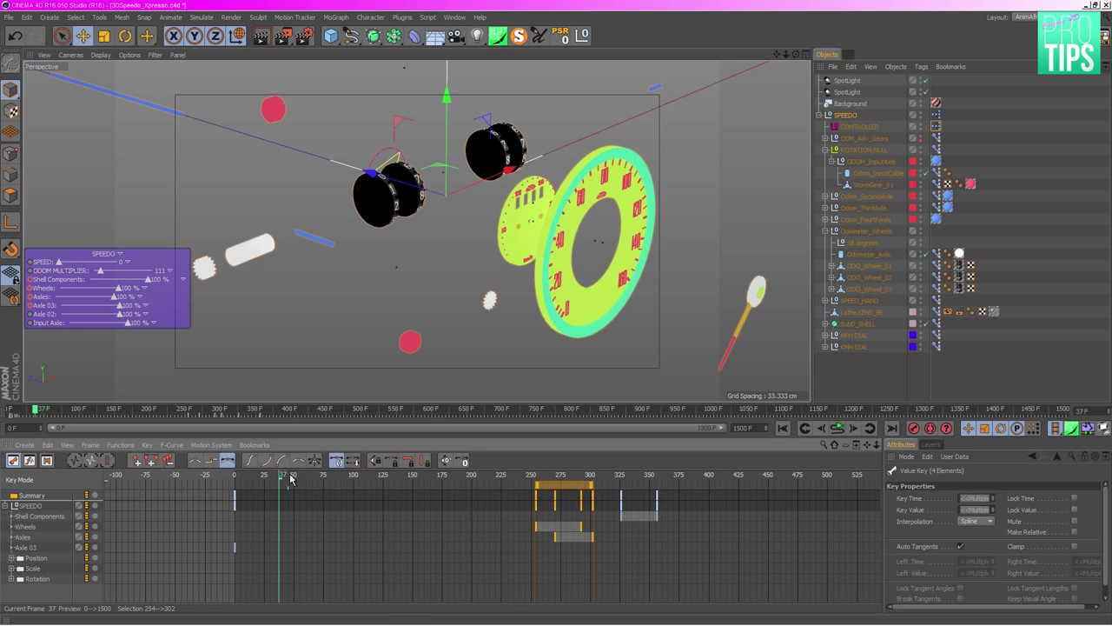
left_click_drag(117, 307, 72, 308)
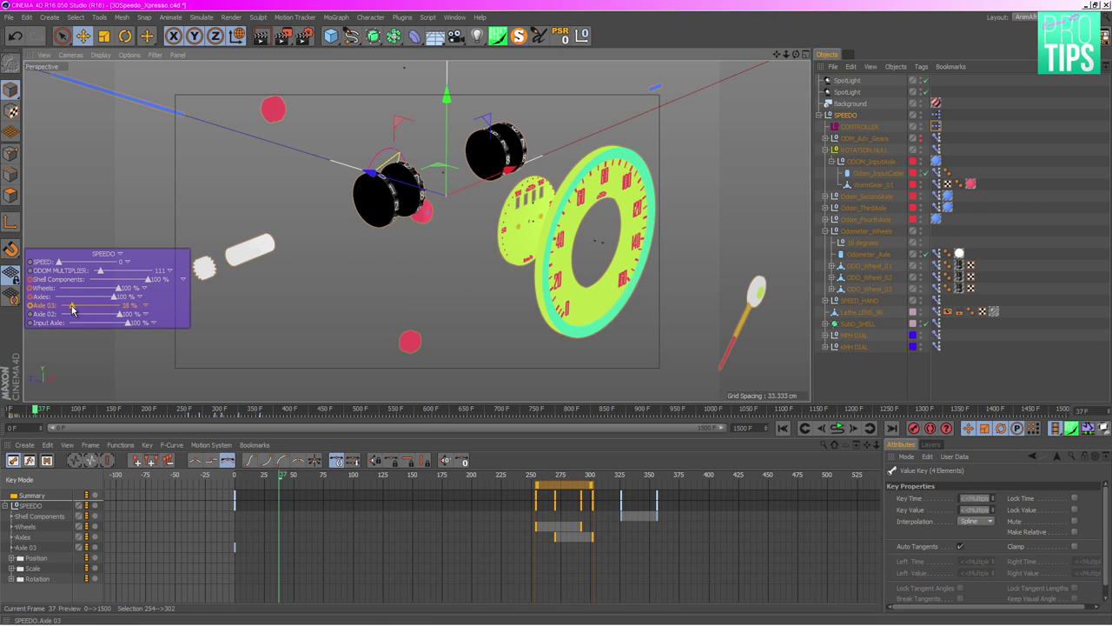
left_click(29, 305)
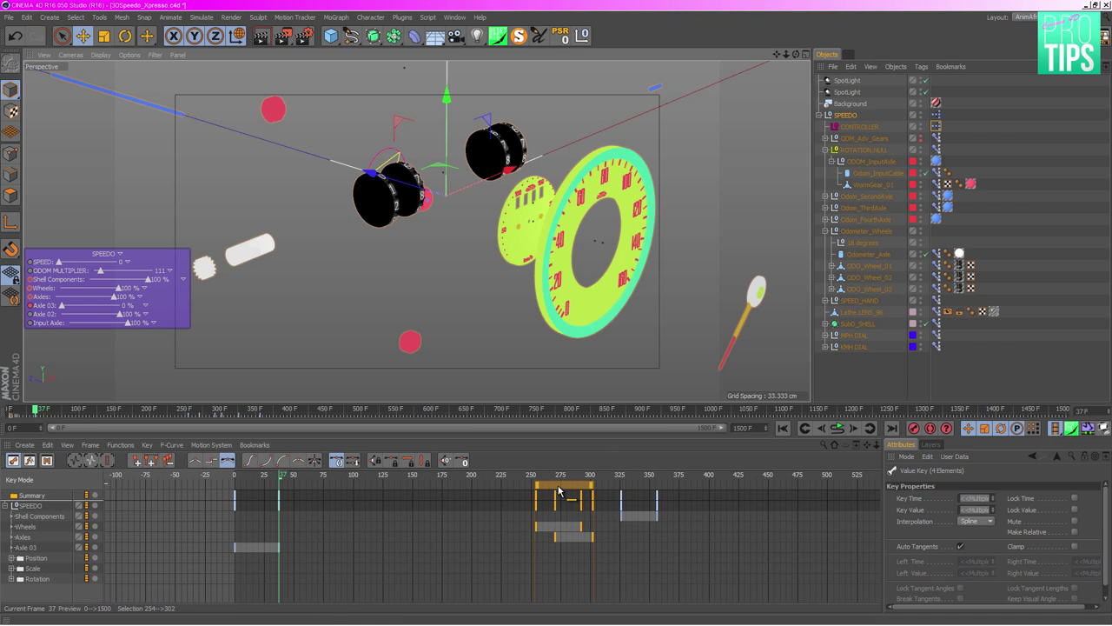
- Move the Wheels and Axes keys earlier to about frames 179 to 228, and the Axle 03 keys to frames 221 to 258
left_click_drag(559, 491, 470, 493)
left_click_drag(323, 543, 178, 546)
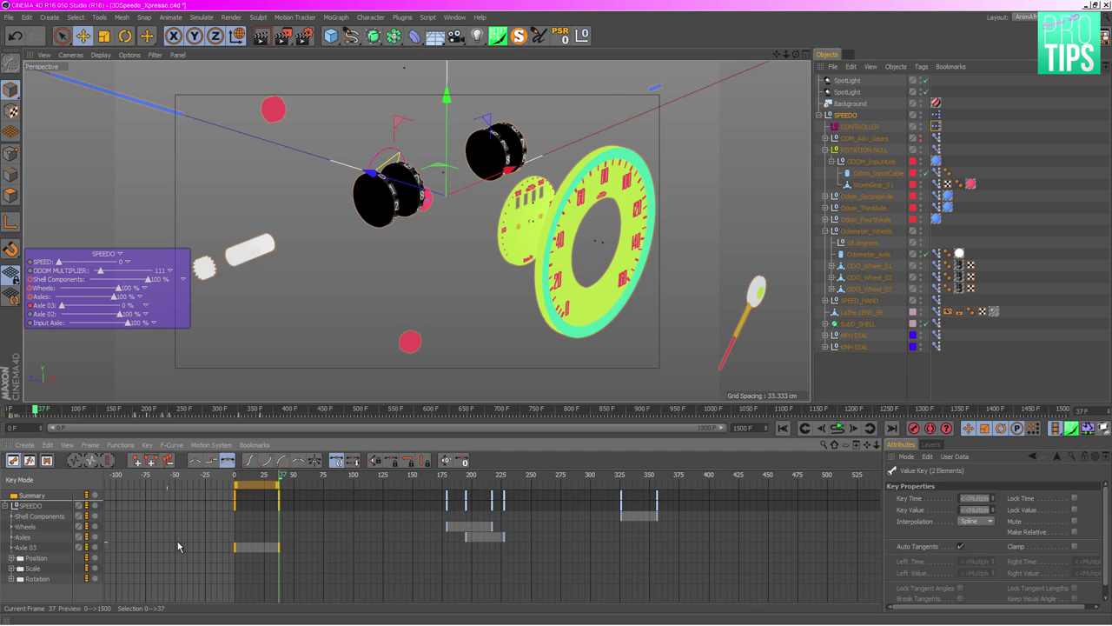
left_click_drag(253, 484, 514, 484)
- Keyframe the Axle 02 slider at 100% on frame 241 and at 0% on frame 278
left_click_drag(428, 477, 520, 485)
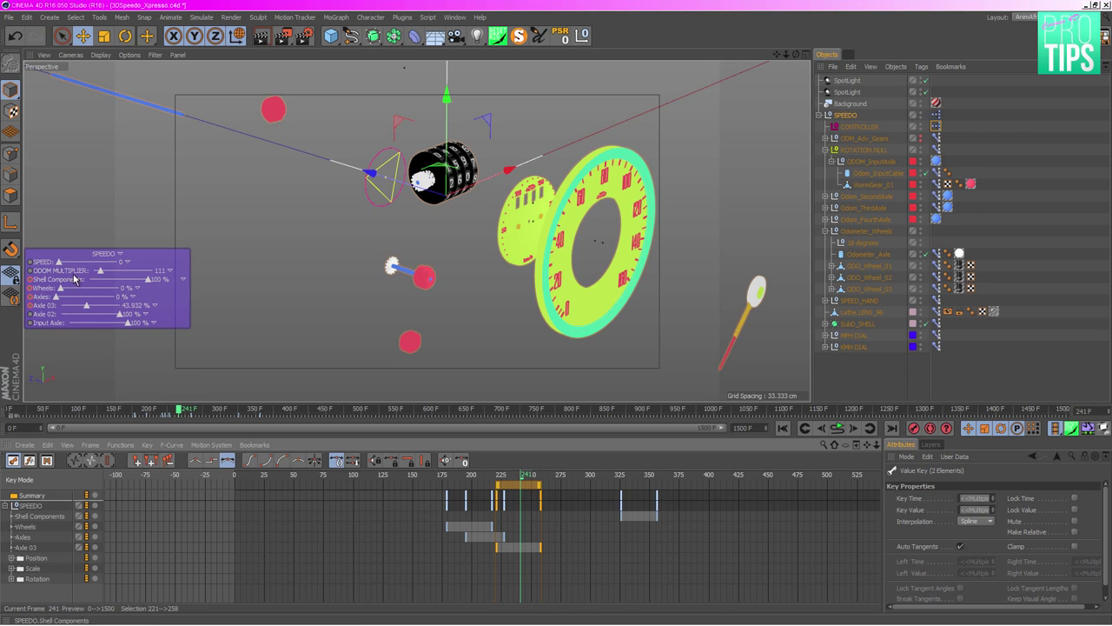
left_click(29, 315)
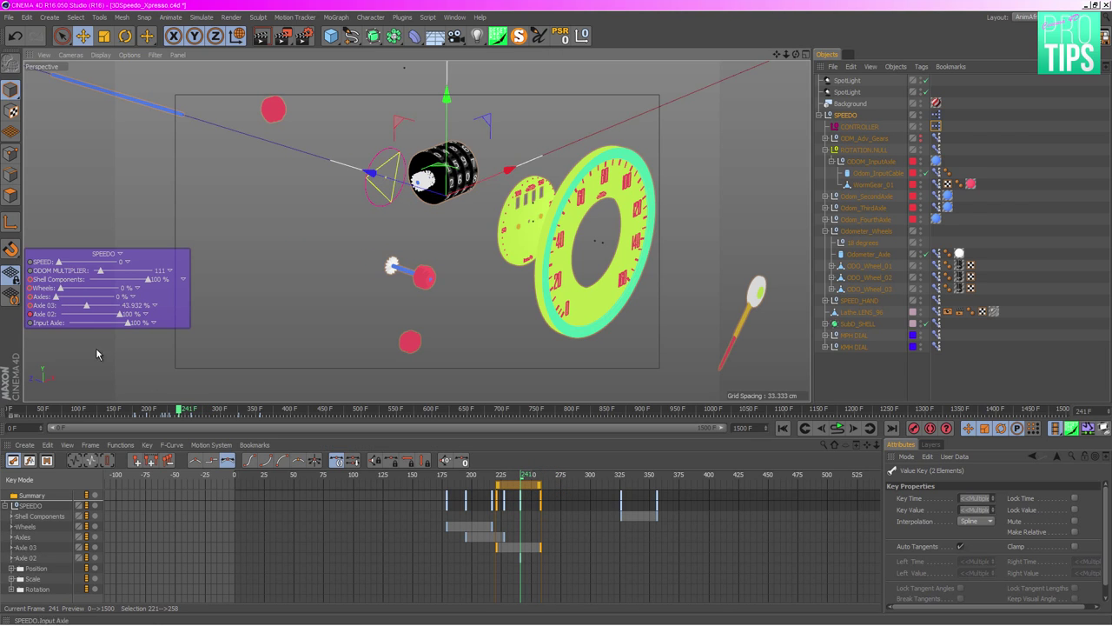
left_click(563, 476)
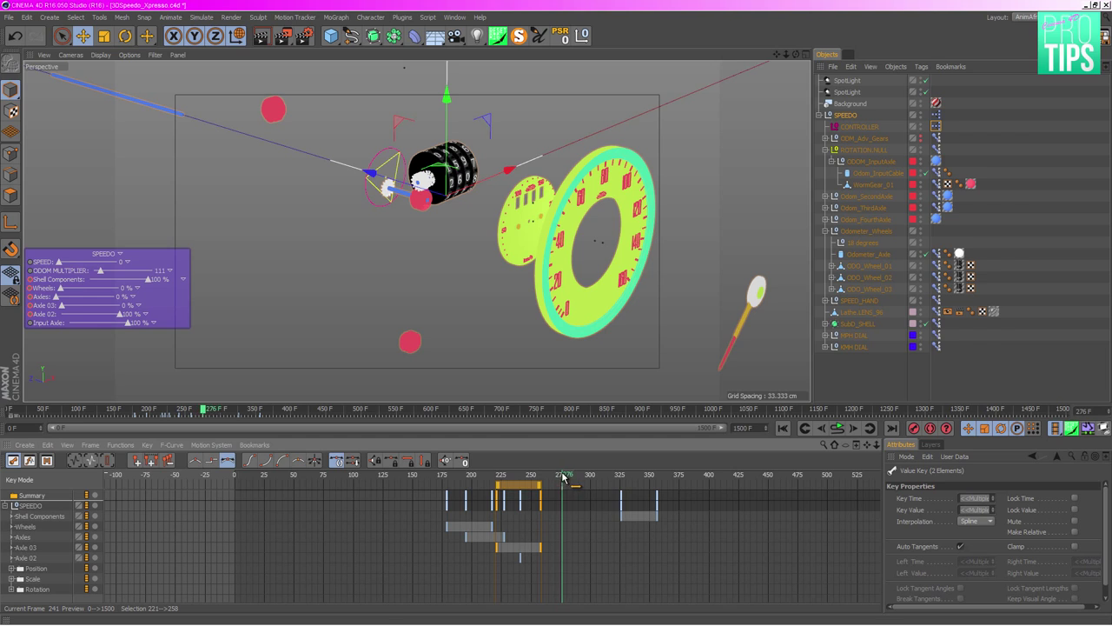
left_click(30, 315)
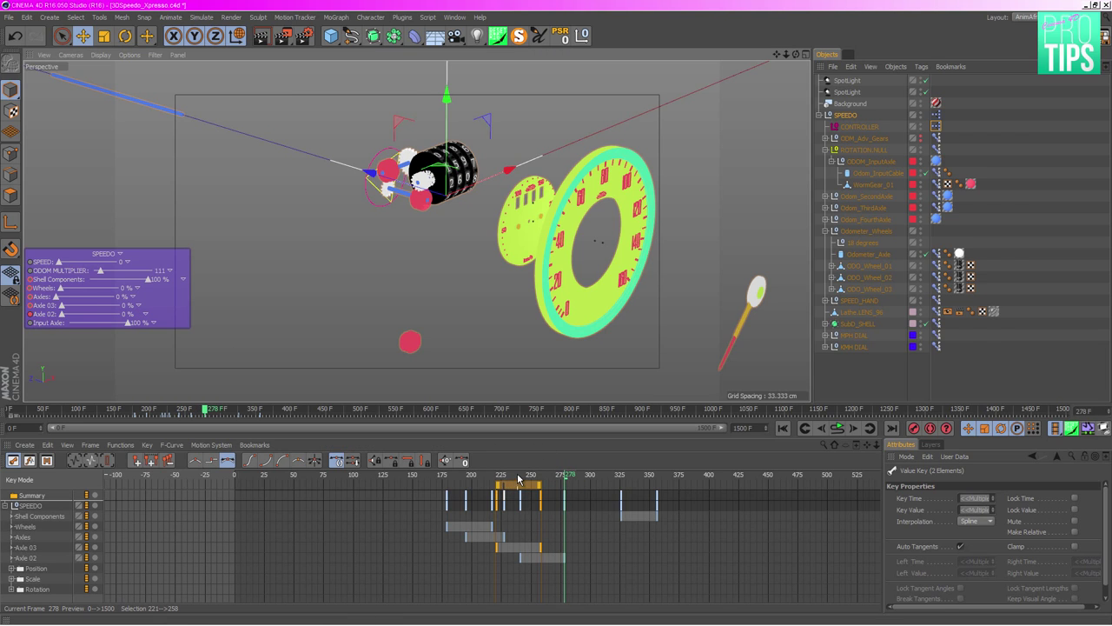
- Keyframe the Input Axle slider at 100% on about frame 256 and at 0% on frame 296
left_click_drag(519, 478, 582, 477)
left_click(30, 322)
left_click(576, 477)
left_click_drag(75, 325, 23, 325)
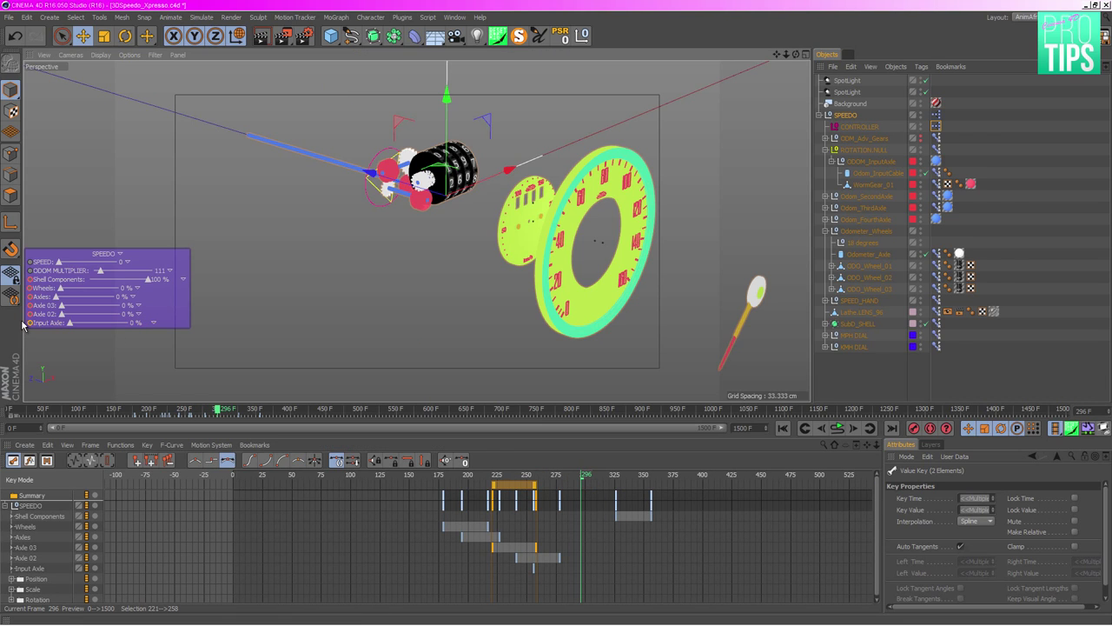
left_click(29, 323)
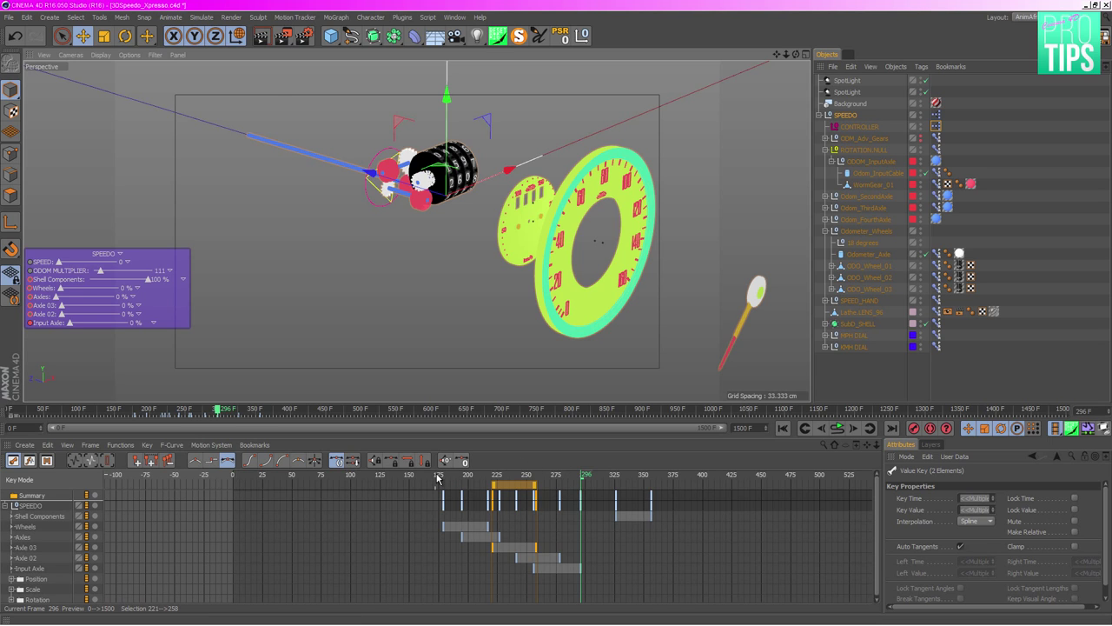
- Retime the Shell Components keys so they run from frame 179 to frame 302
left_click_drag(522, 474, 610, 487)
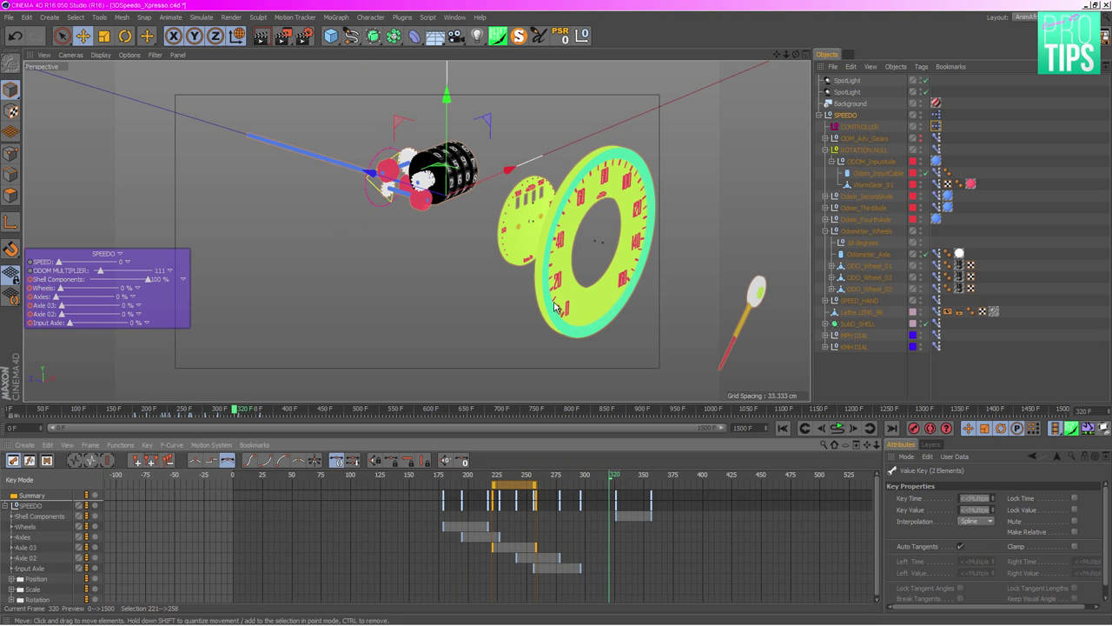
left_click_drag(556, 313, 646, 492, "alt")
left_click_drag(631, 492, 590, 495)
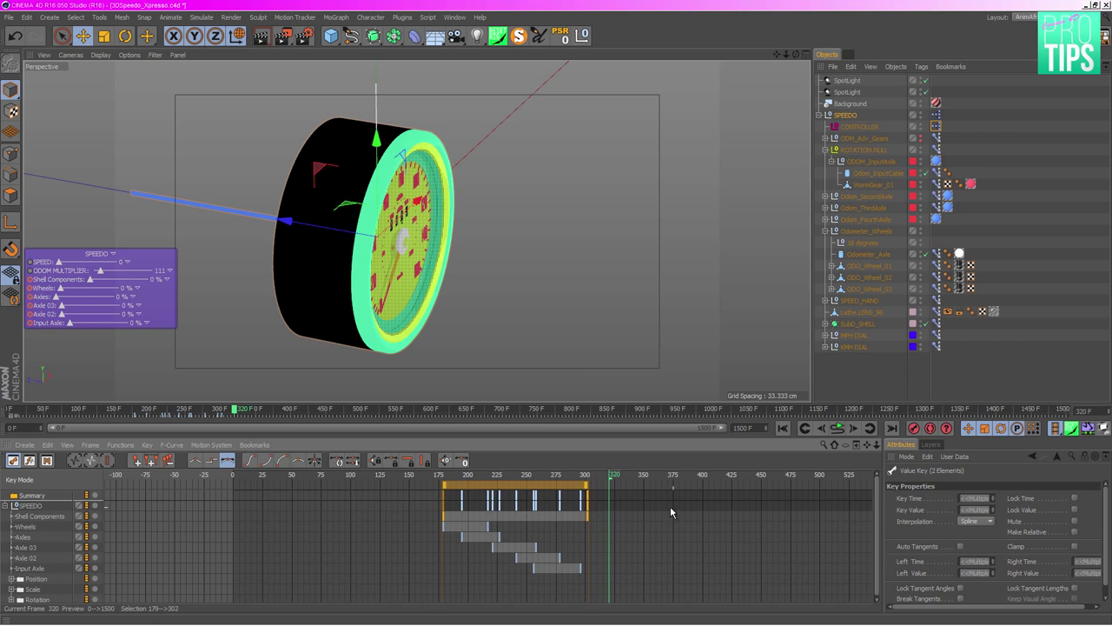
- Shift all SPEEDO keys together to frames 16 to 139, and replay the whole assembly from frame 0
left_click_drag(652, 586, 397, 484)
left_click_drag(500, 485, 332, 522)
left_click_drag(375, 472, 235, 473)
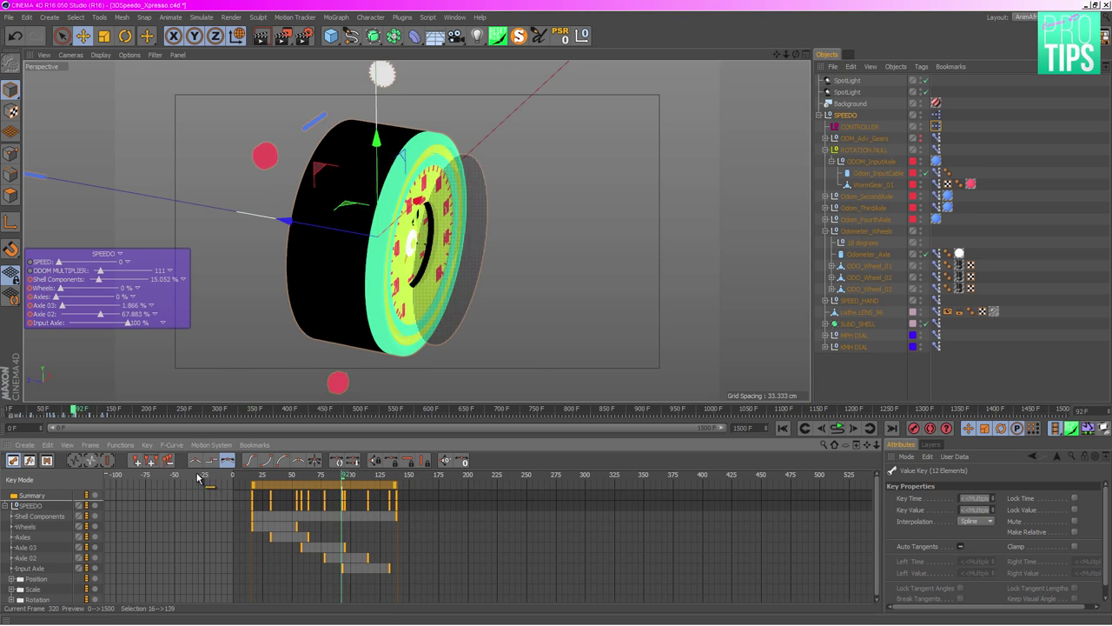
key("F8")
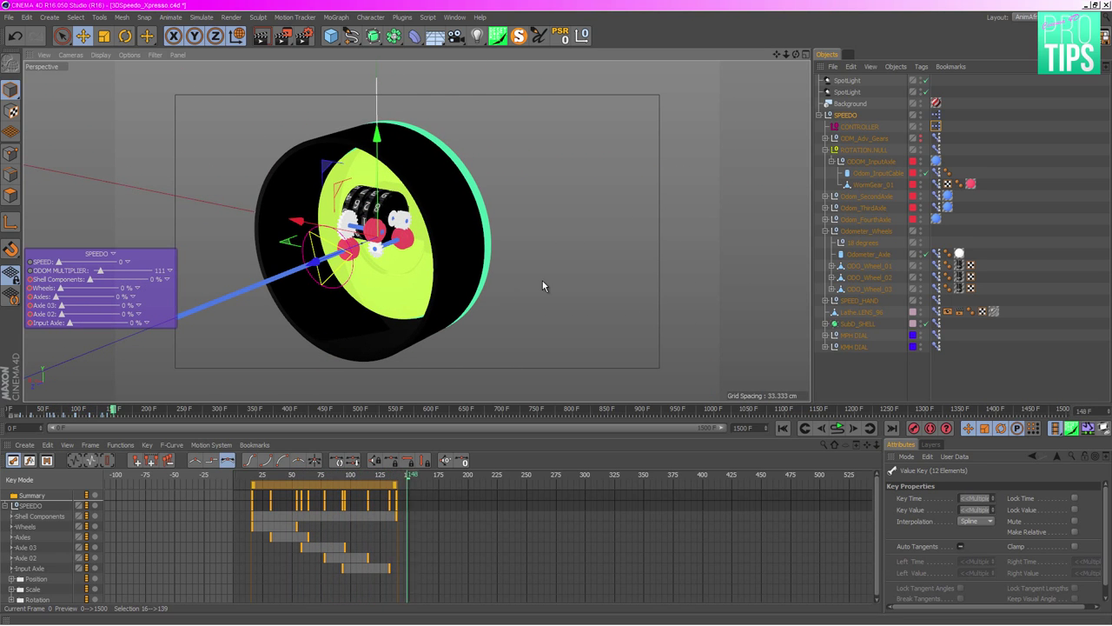
left_click_drag(441, 474, 379, 474)
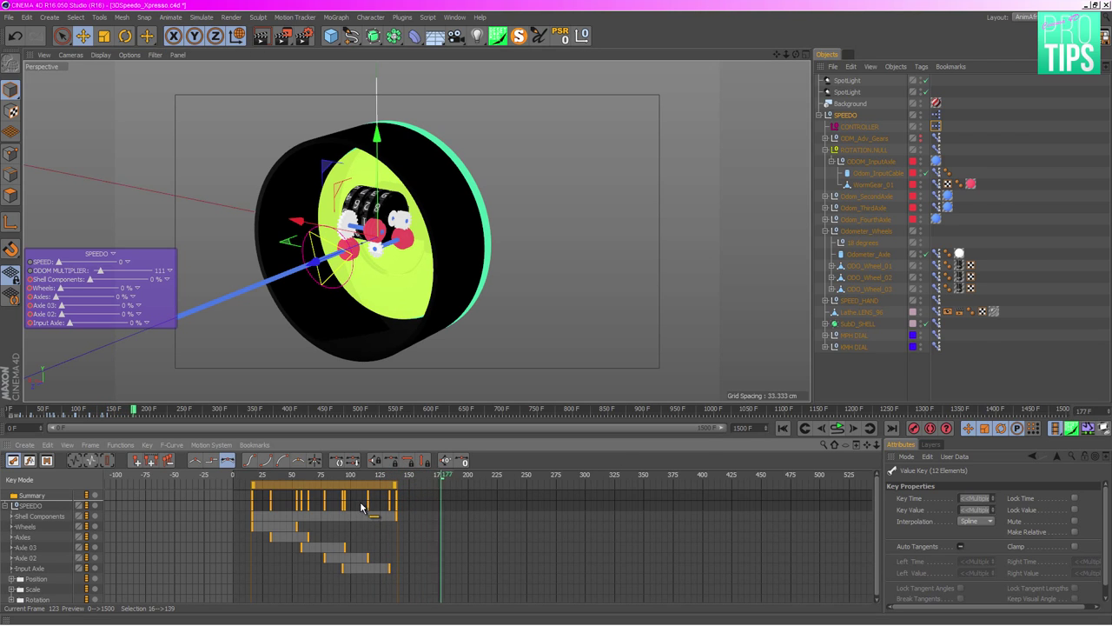
left_click_drag(473, 477, 233, 484)
- Add a camera with a Super Wide (15 mm) focal length and a 35 mm Movie (22.0 mm) sensor size
left_click_drag(590, 255, 478, 206, "alt")
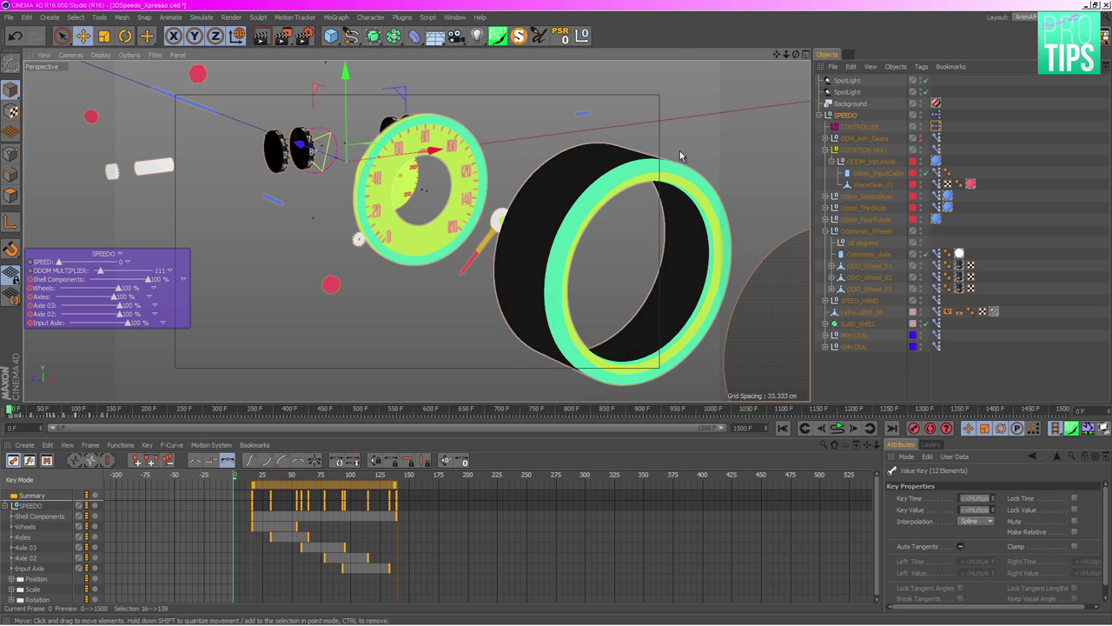
left_click_drag(456, 41, 495, 52)
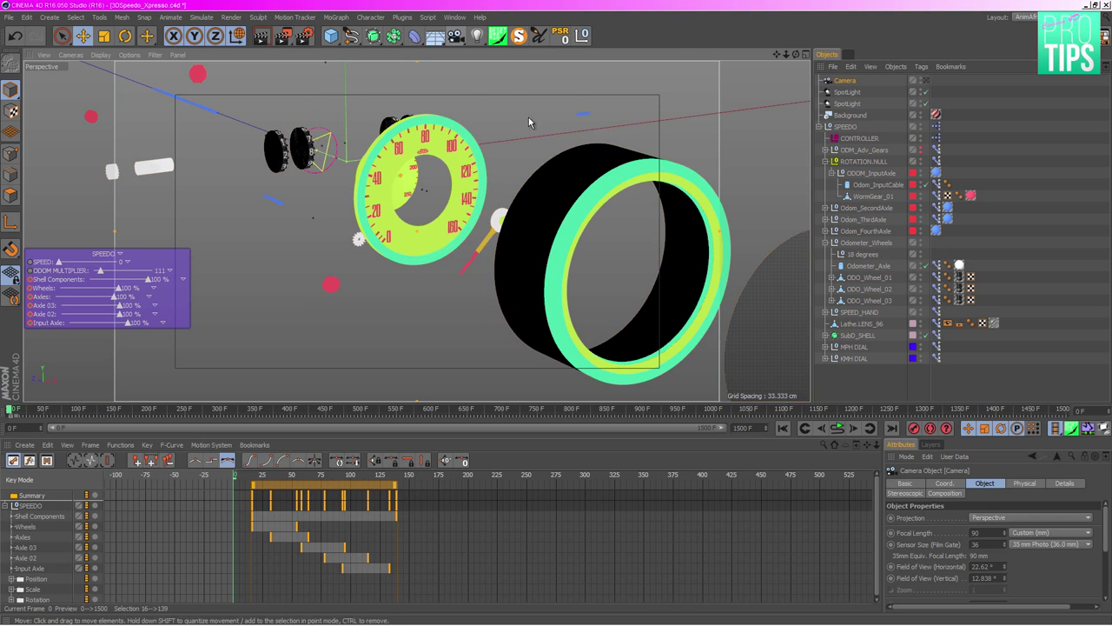
left_click(1020, 546)
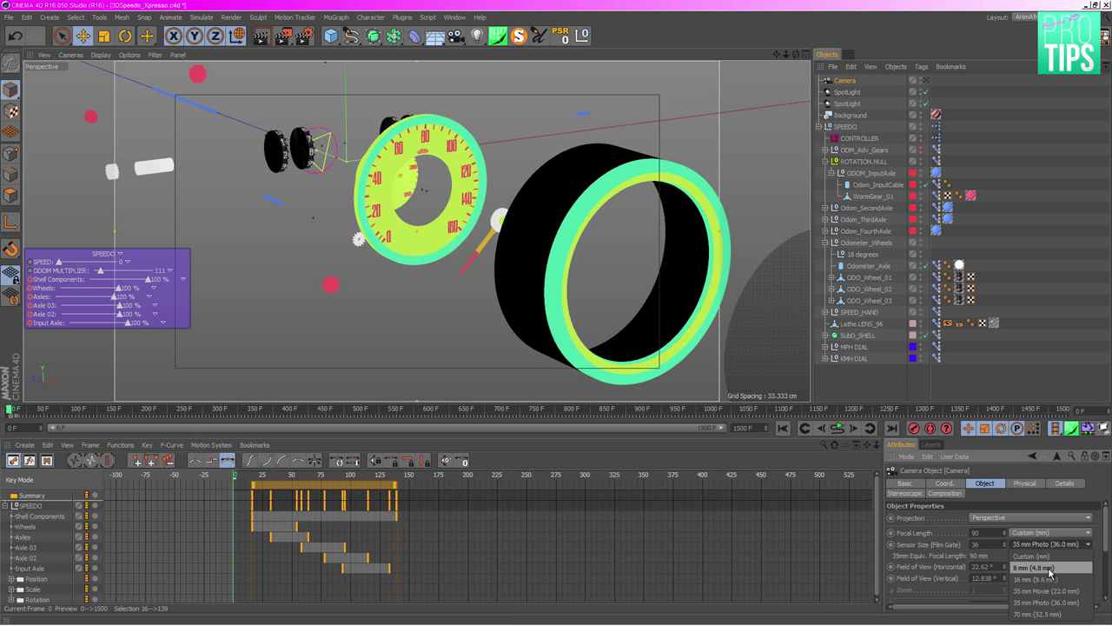
left_click(1050, 567)
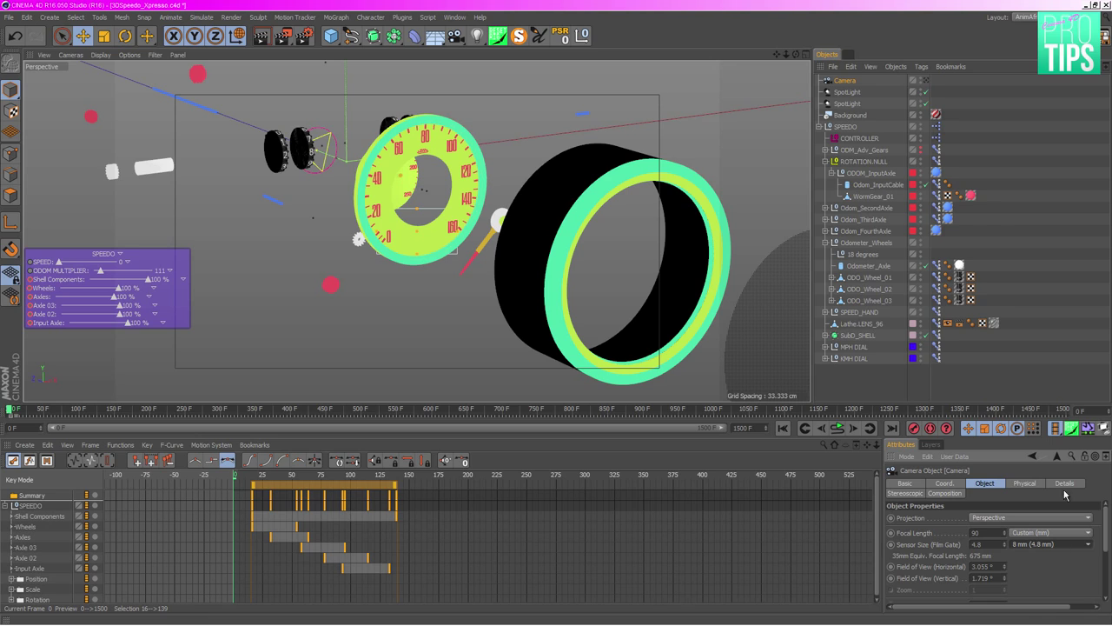
left_click(1046, 538)
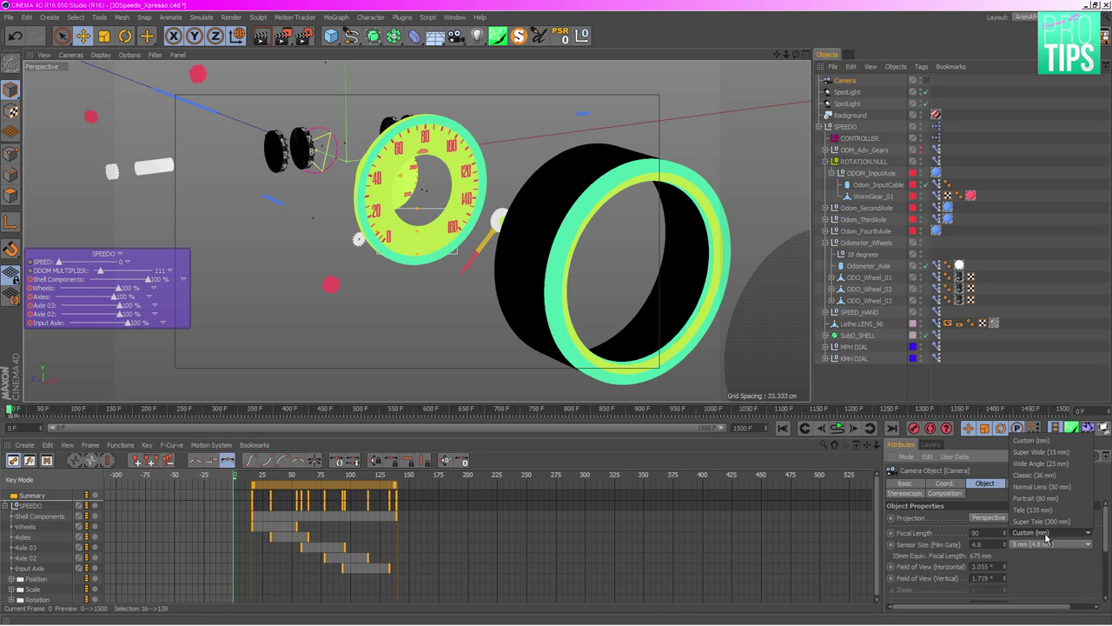
left_click(1042, 462)
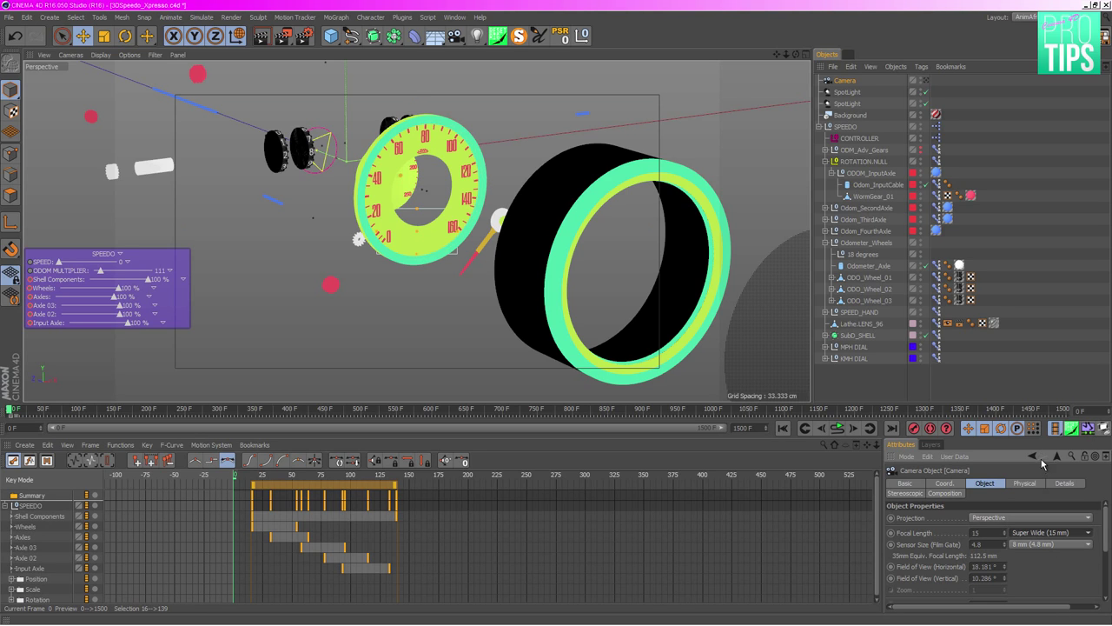
left_click(1015, 545)
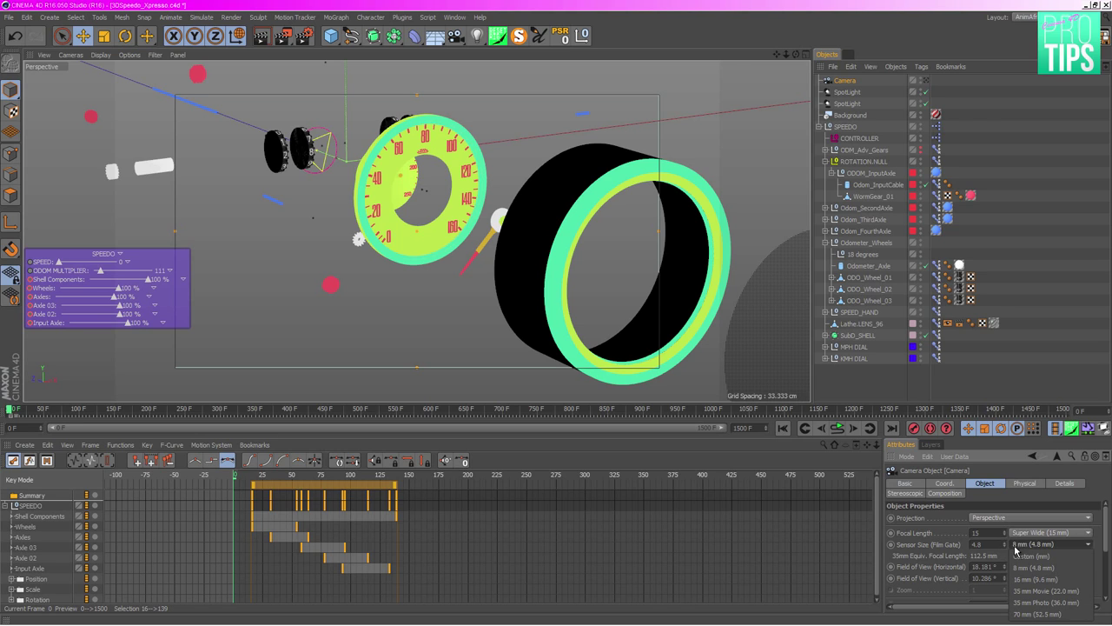
left_click(1042, 590)
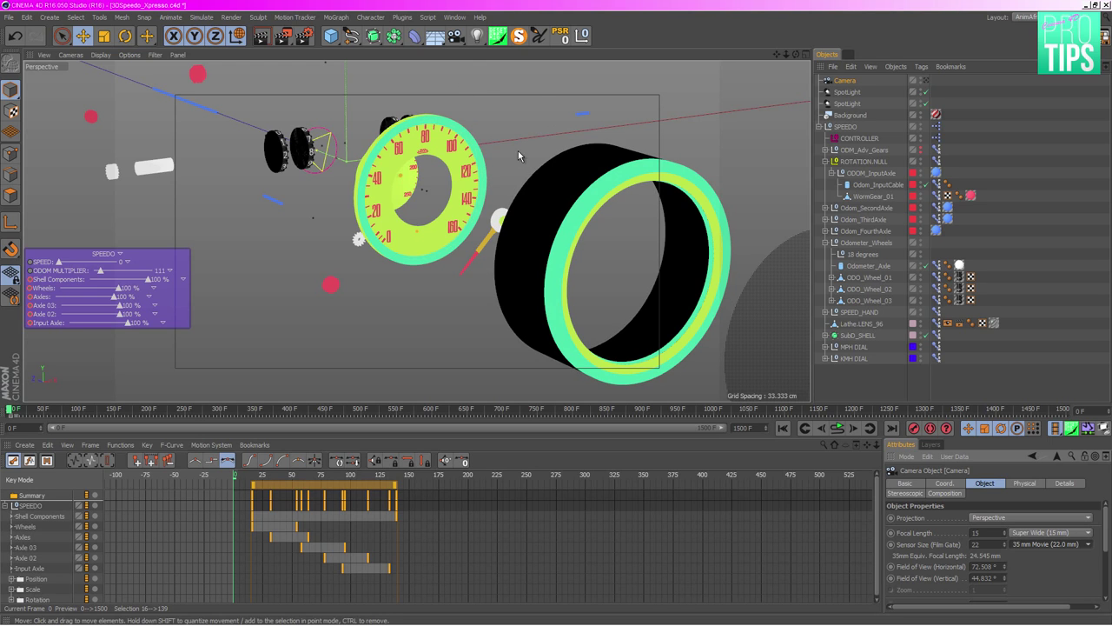
- Look through the new camera, frame the exploded speedometer, enable autokeying and record a camera key on frame 0
left_click(926, 81)
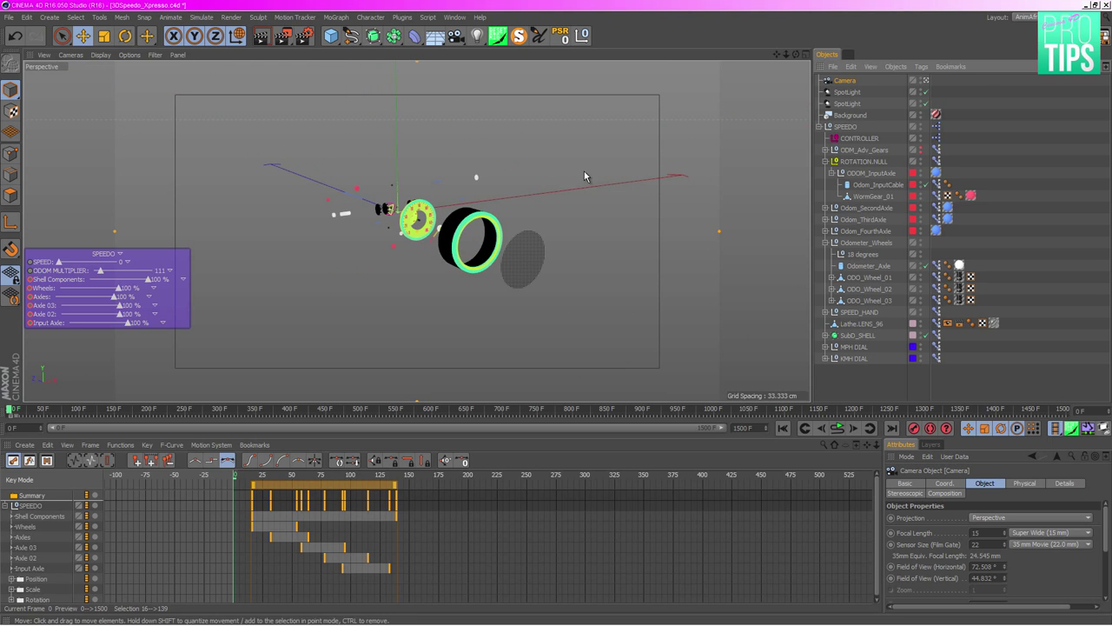
scroll(503, 164, "up", 8)
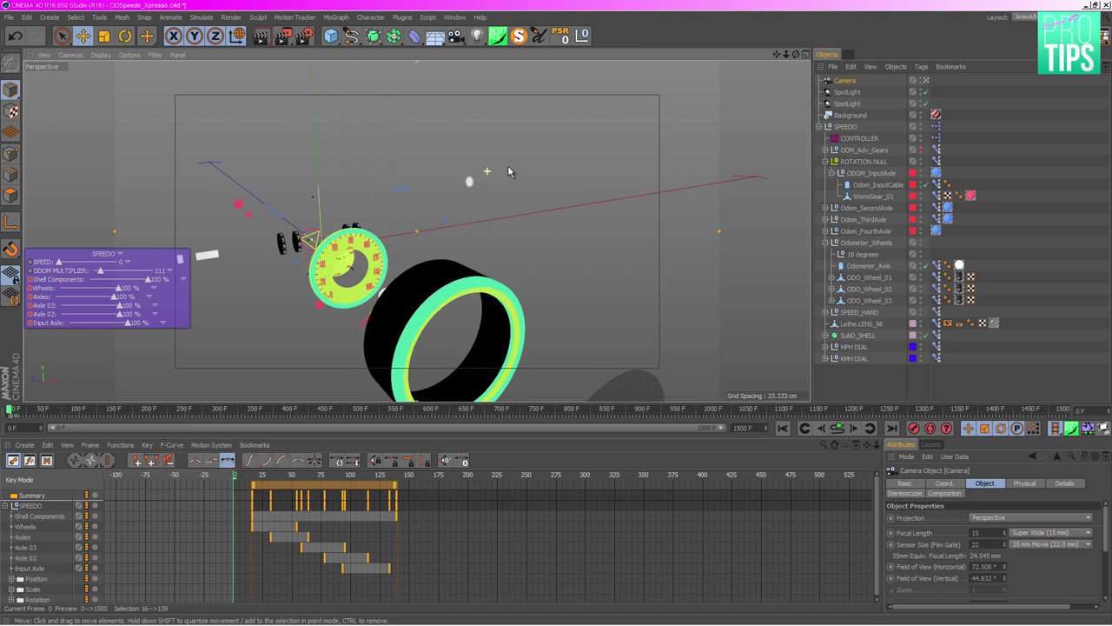
left_click_drag(509, 141, 484, 218, "alt")
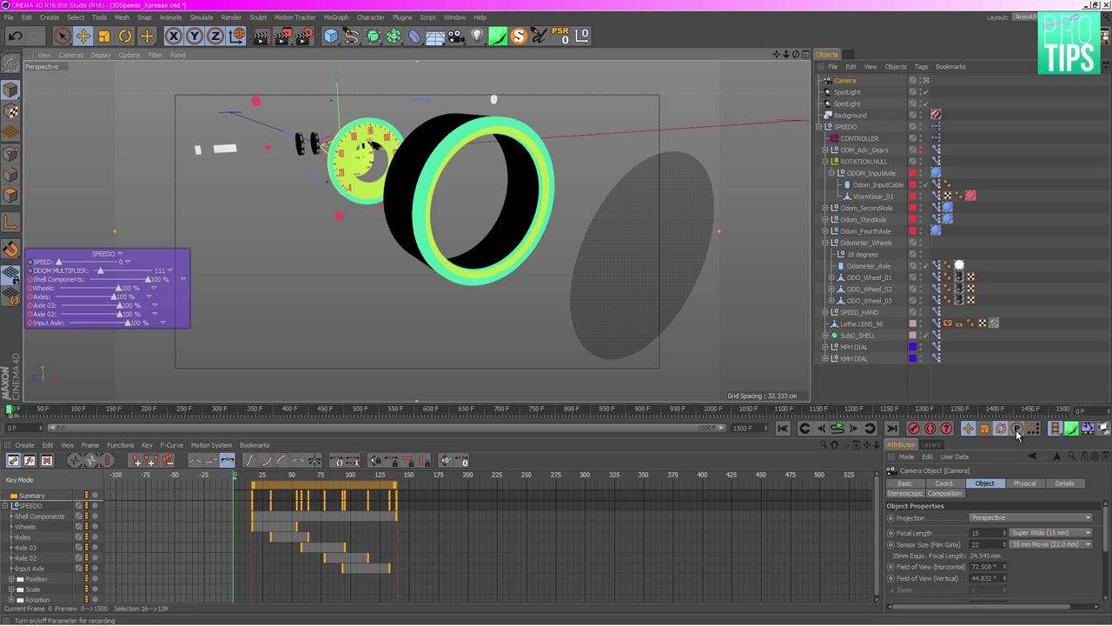
left_click(930, 429)
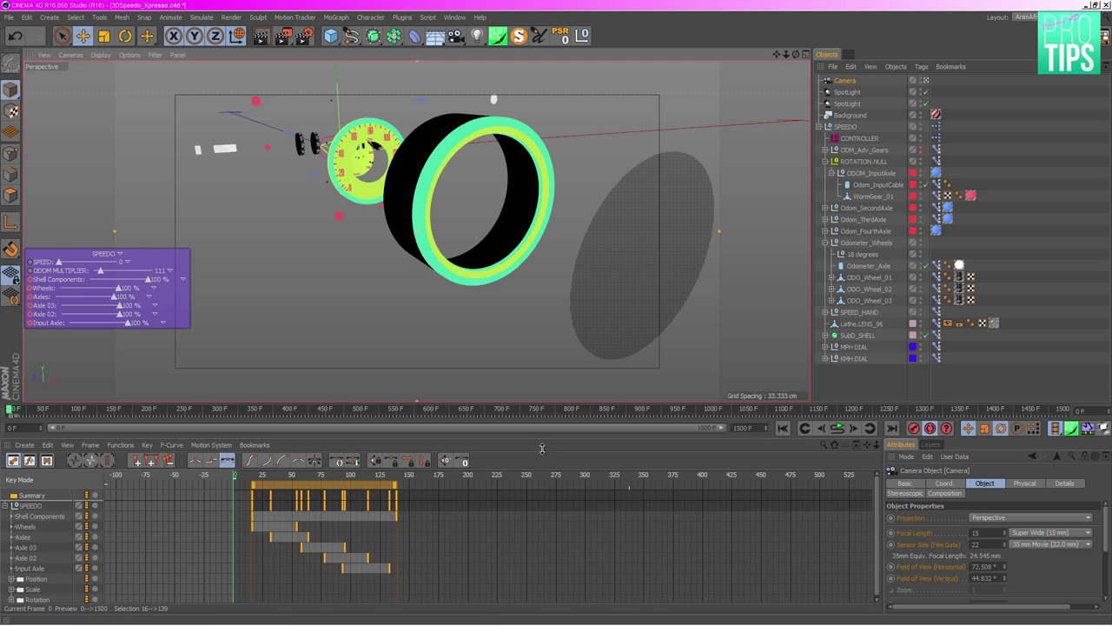
left_click(913, 429)
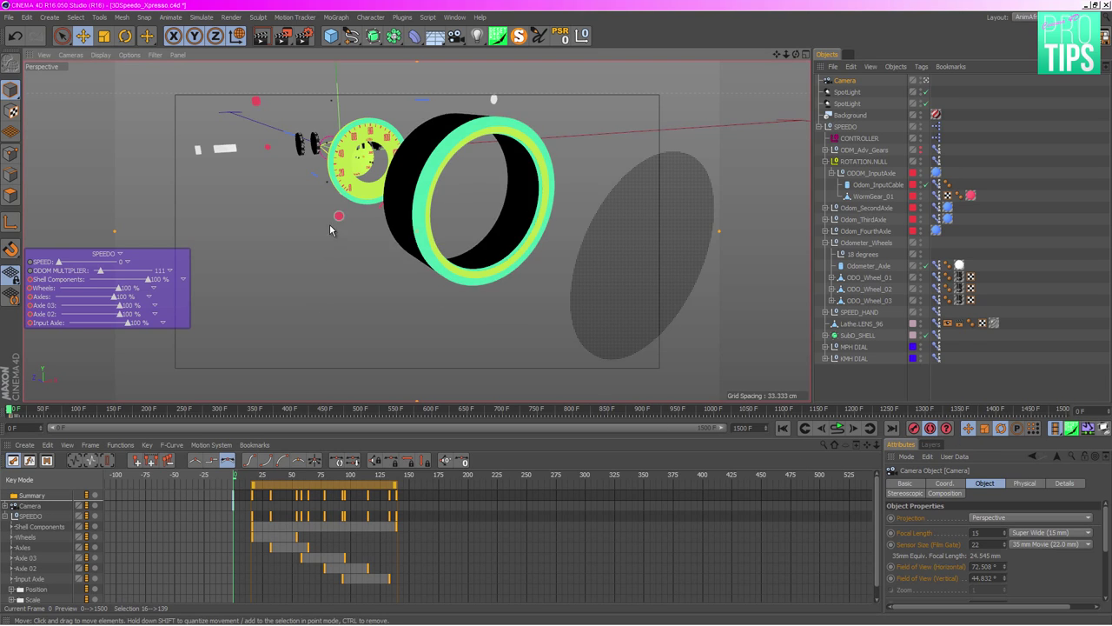
- Autokey orbited camera views on frames 63 and 94, swinging around to the back of the speedometer
left_click_drag(238, 480, 308, 484)
left_click_drag(355, 265, 454, 271, "alt")
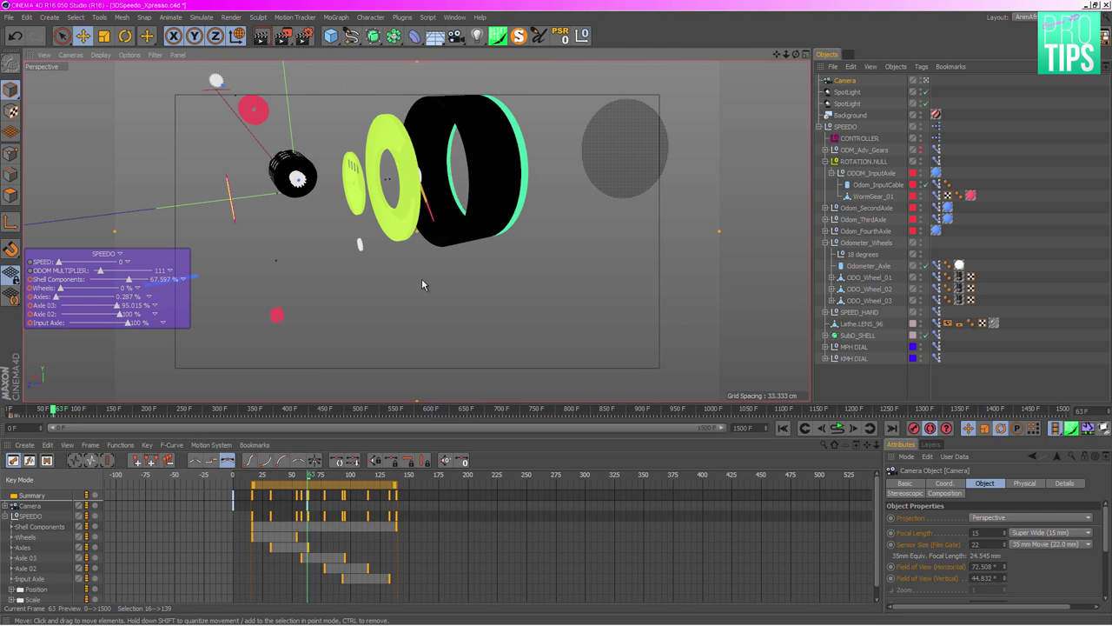
left_click_drag(310, 476, 345, 478)
left_click_drag(358, 284, 584, 265, "alt")
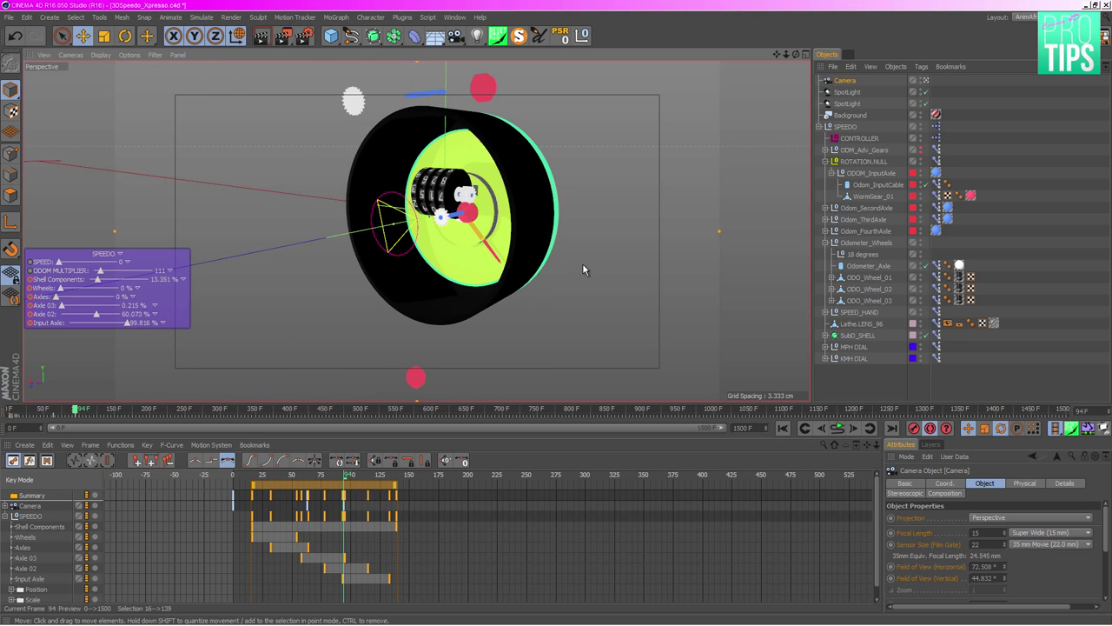
- Retime the two camera keys after frame 0 to frames 64 and 78
left_click(330, 514)
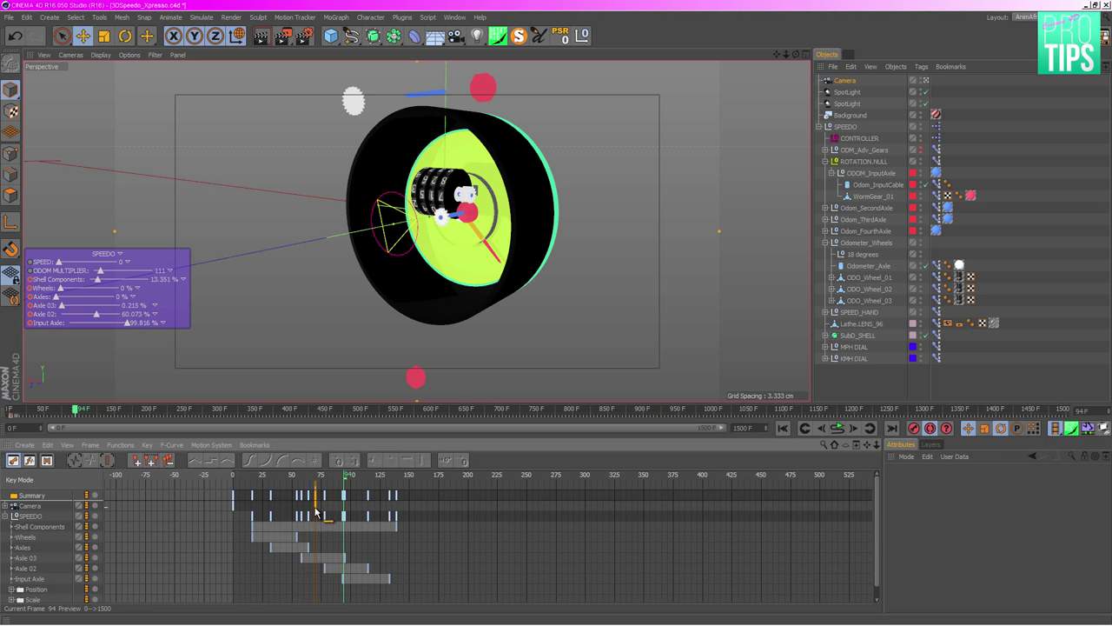
left_click(309, 512)
mouse_move(323, 476)
left_mouse_down()
mouse_move(253, 473)
mouse_move(326, 476)
left_mouse_up()
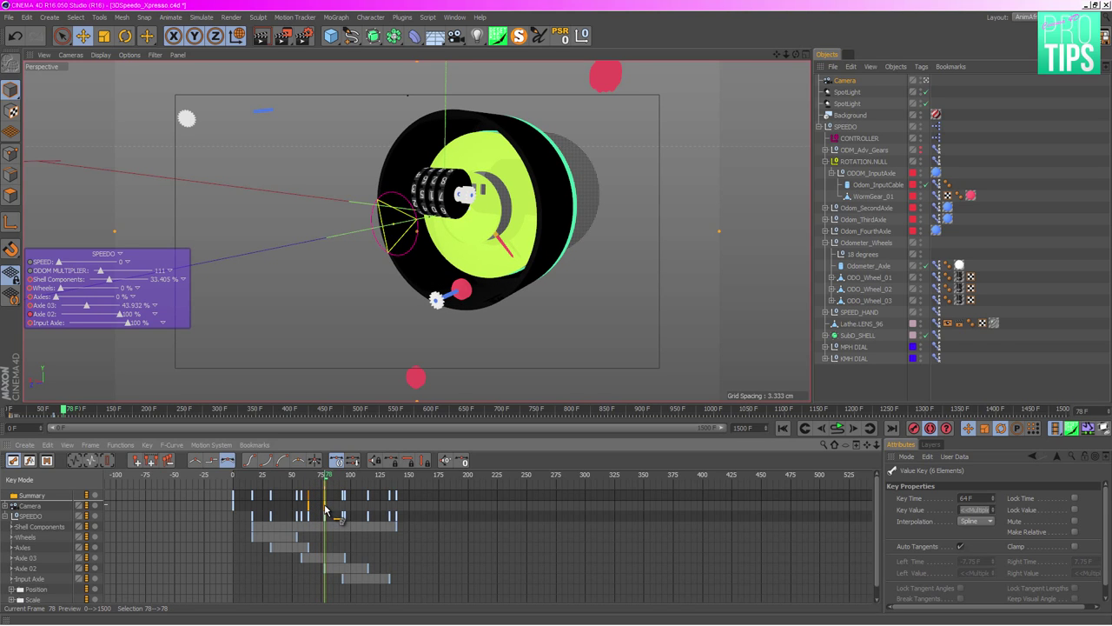
- Autokey a camera view on frame 115 that faces the front of the dial and fills the frame
left_click_drag(326, 476, 369, 476)
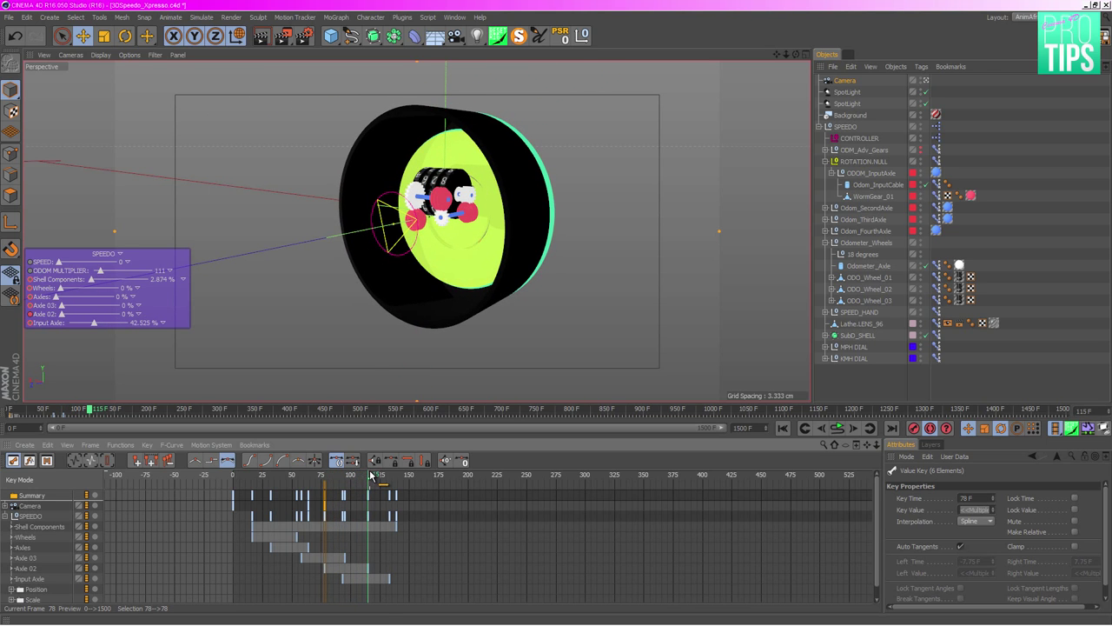
left_click_drag(321, 293, 557, 318, "alt")
key("o")
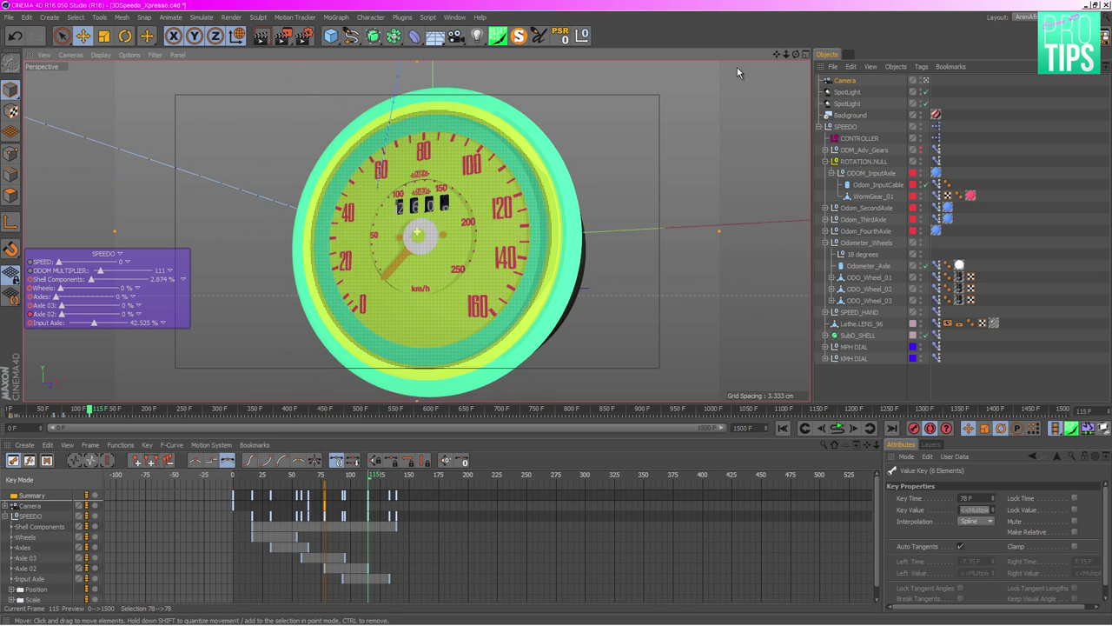
left_click_drag(737, 68, 689, 179, "alt")
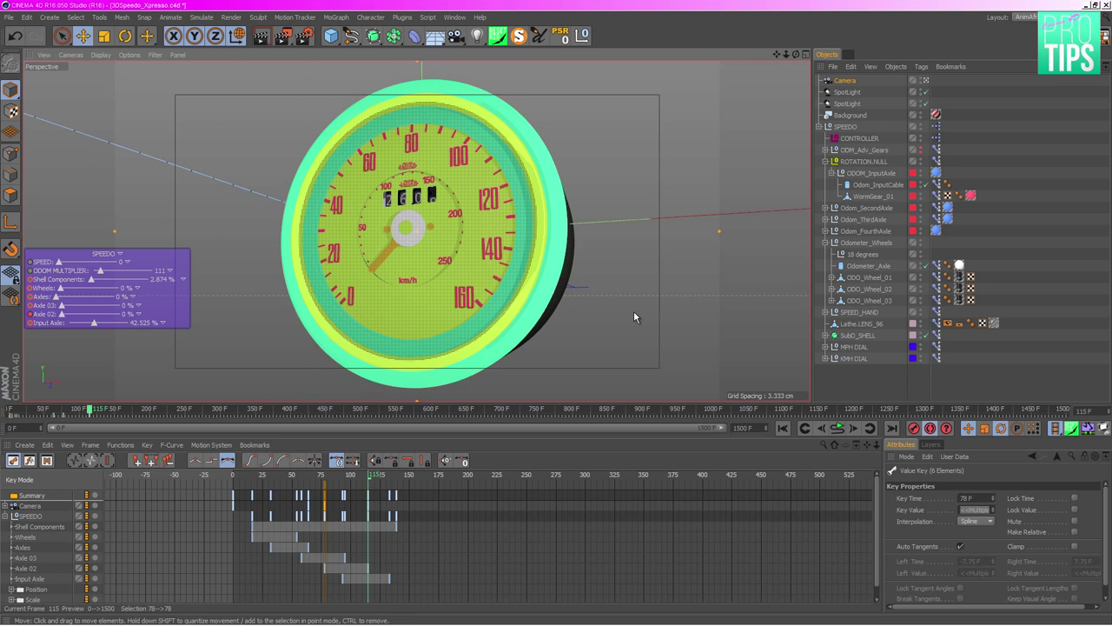
- On frame 95, pull the camera back and orbit it to show the gears through the open back of the housing
left_click_drag(369, 476, 345, 477)
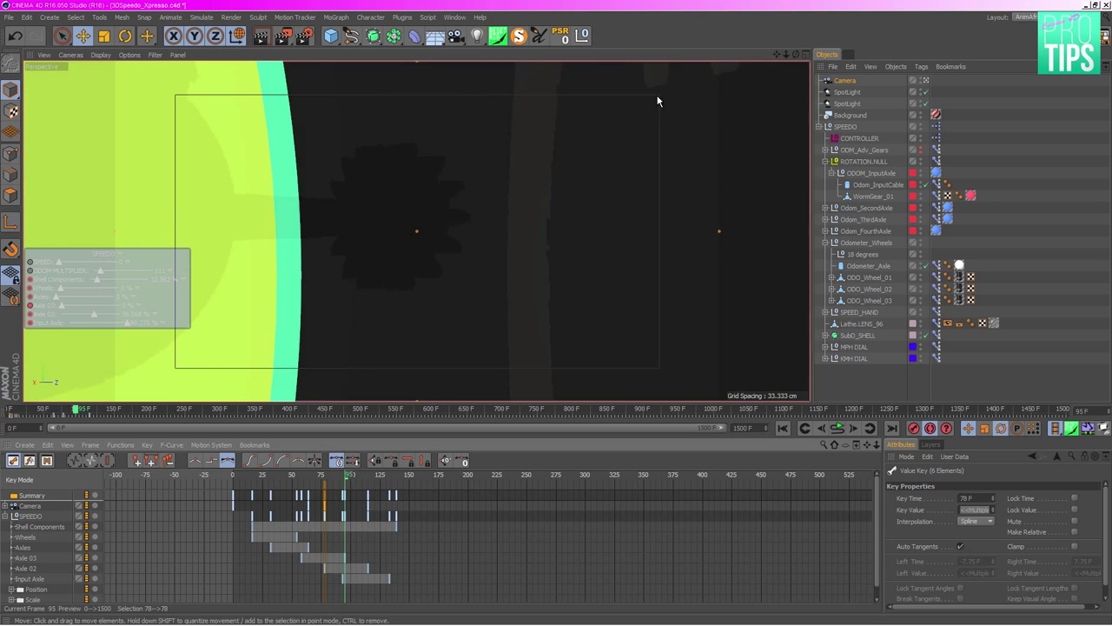
left_click_drag(779, 58, 556, 312)
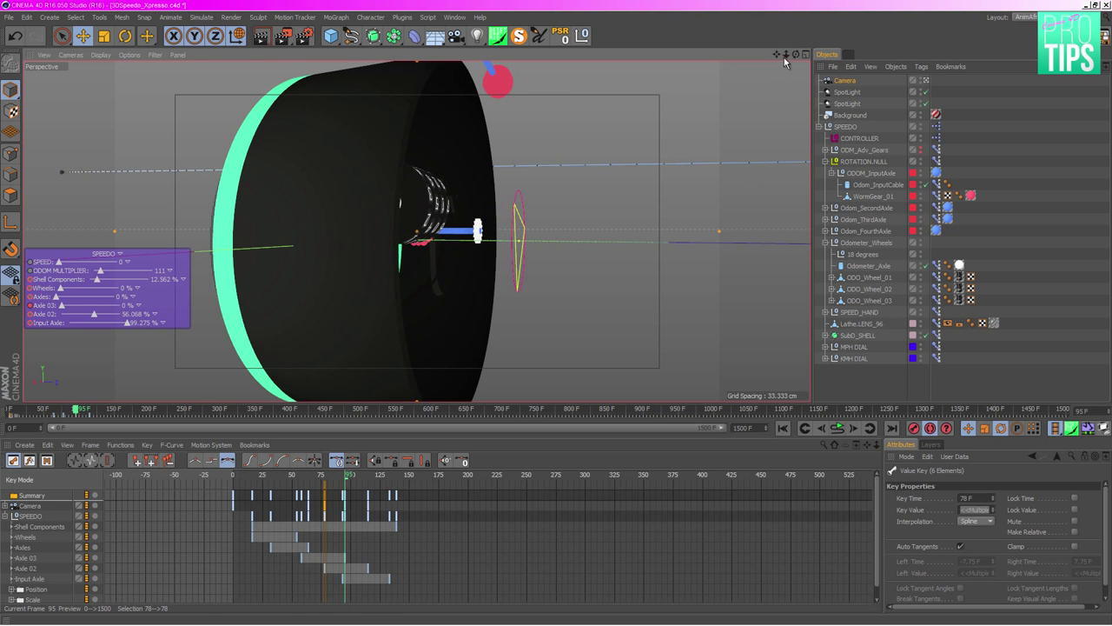
mouse_move(795, 54)
left_mouse_down()
mouse_move(556, 312)
mouse_move(793, 59)
left_mouse_up()
left_click_drag(555, 312, 781, 81)
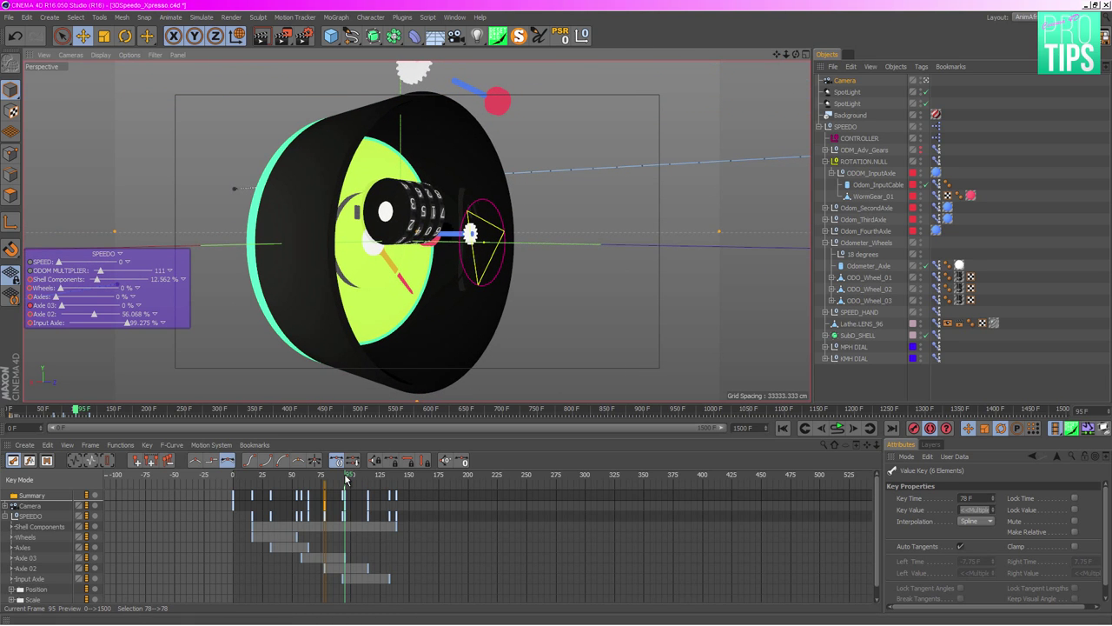
- Stretch all the animation keys in time so they span frames 0 to 225
mouse_move(346, 479)
left_mouse_down()
mouse_move(327, 476)
mouse_move(345, 477)
left_mouse_up()
mouse_move(352, 474)
left_mouse_down()
mouse_move(377, 474)
mouse_move(232, 478)
mouse_move(386, 480)
mouse_move(359, 478)
left_mouse_up()
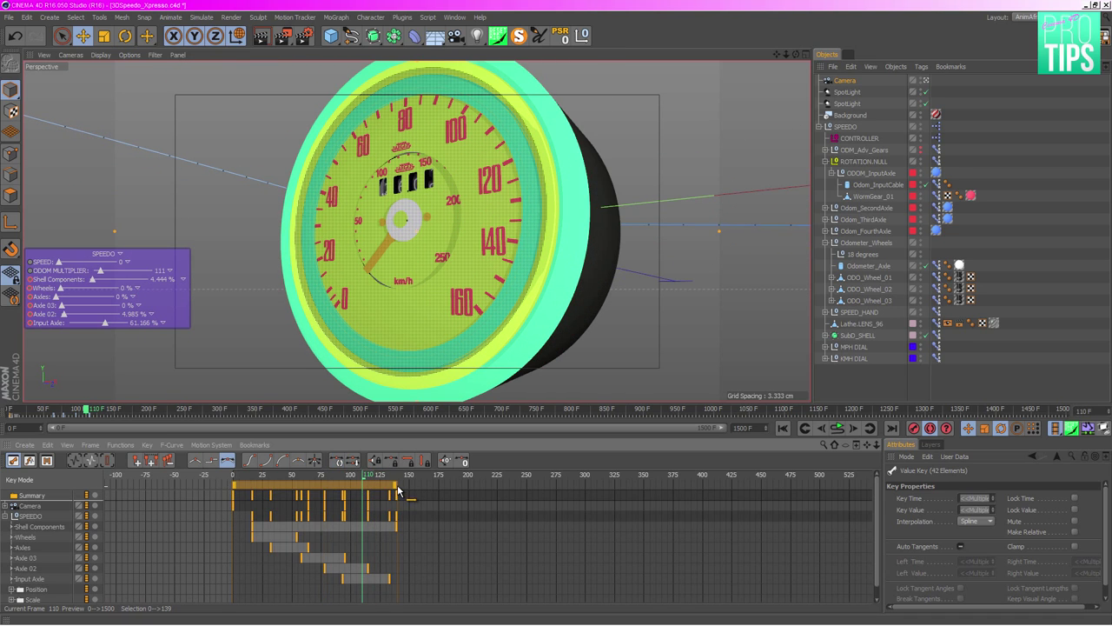
left_click_drag(443, 492, 488, 492)
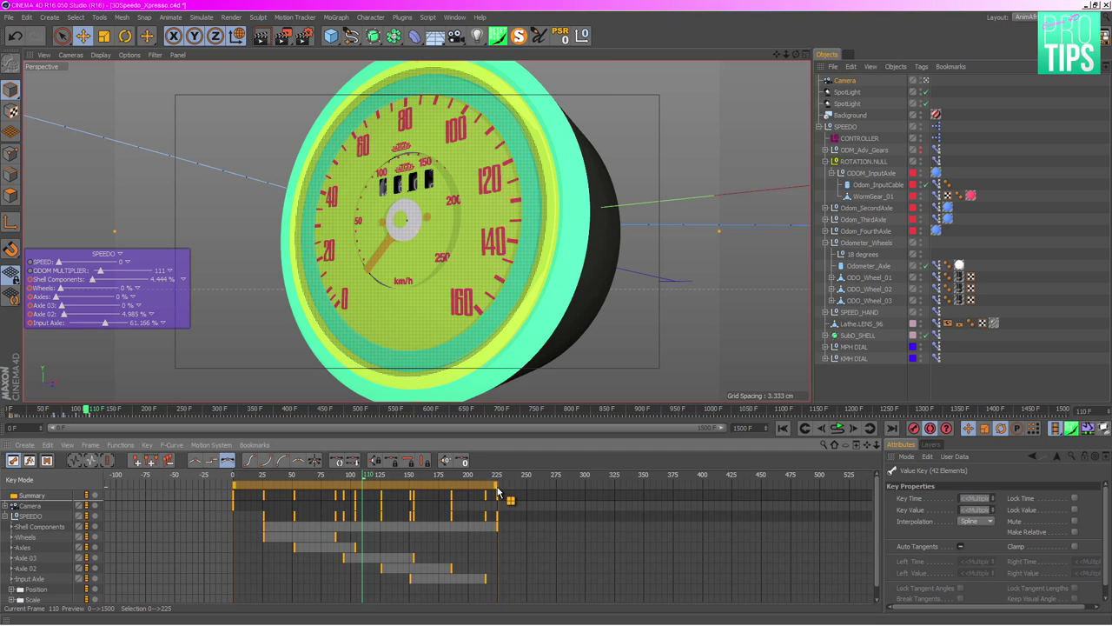
left_click(509, 513)
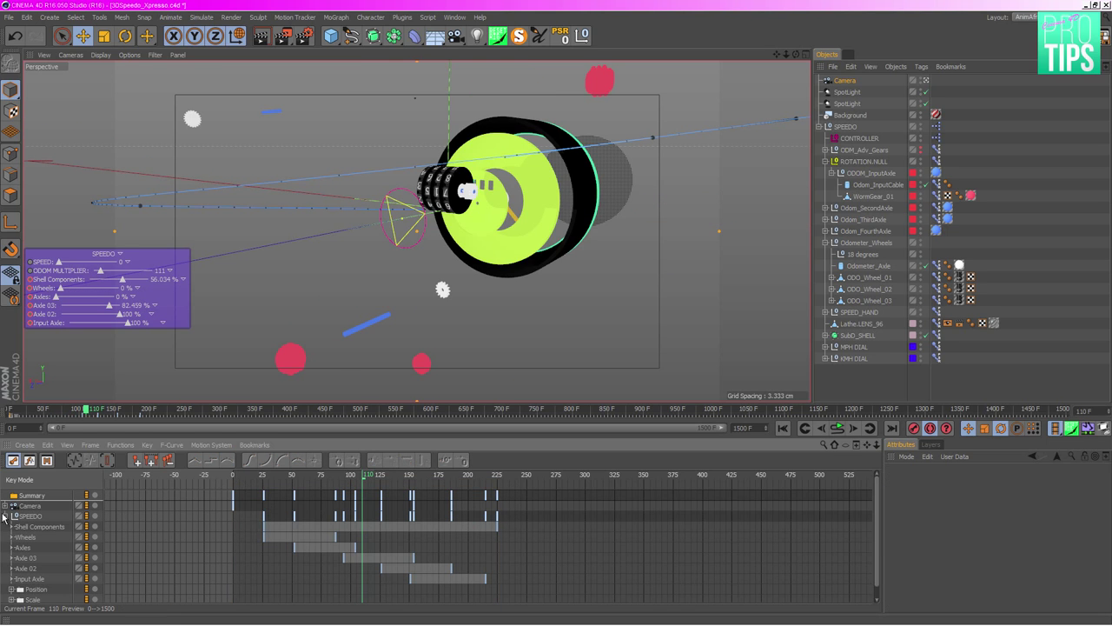
- Check the slowed assembly up to frame 194 and select the last key of the Shell Components track
left_click_drag(361, 479, 461, 498)
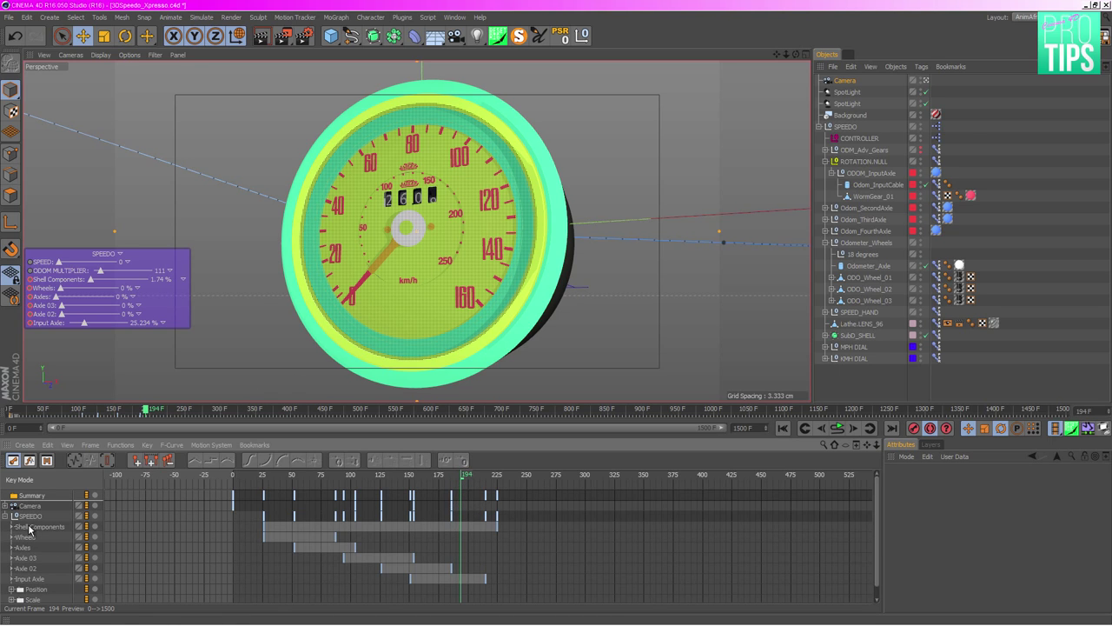
left_click(69, 527)
left_click(498, 527)
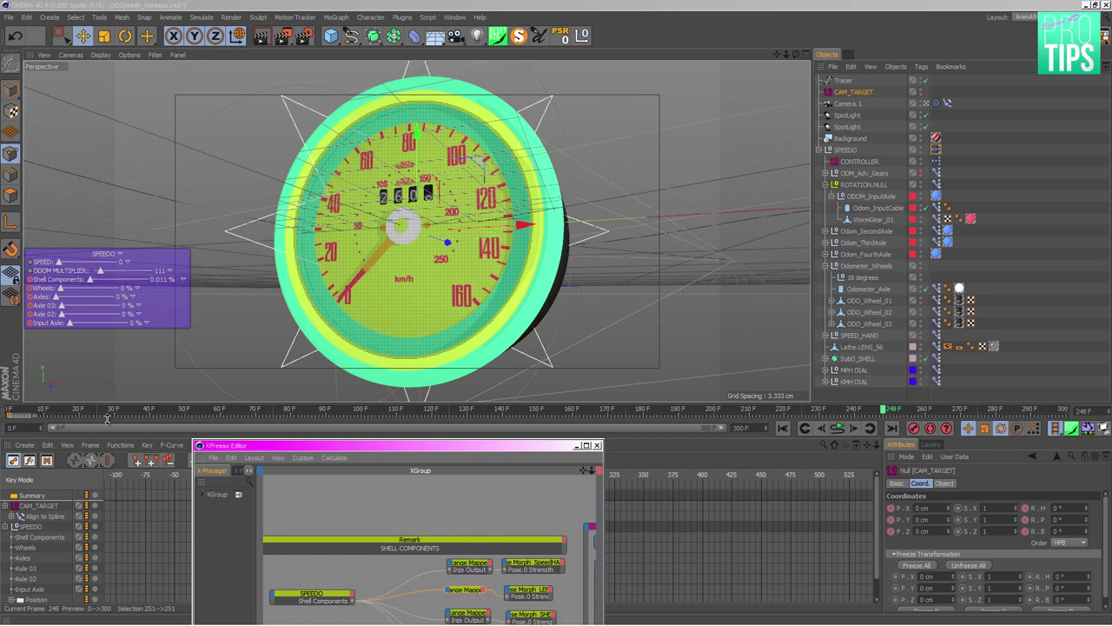
- Scrub the 300-frame version from frame 0, examining how the target-aimed camera circles the speedometer while its parts assemble
left_click(10, 410)
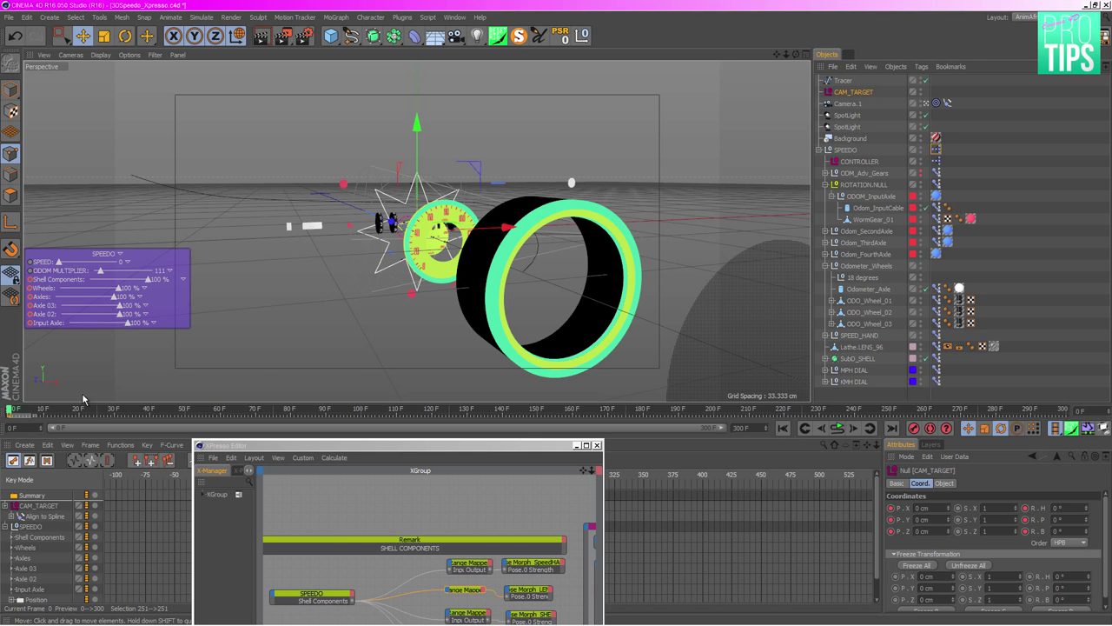
left_click_drag(17, 412, 686, 435)
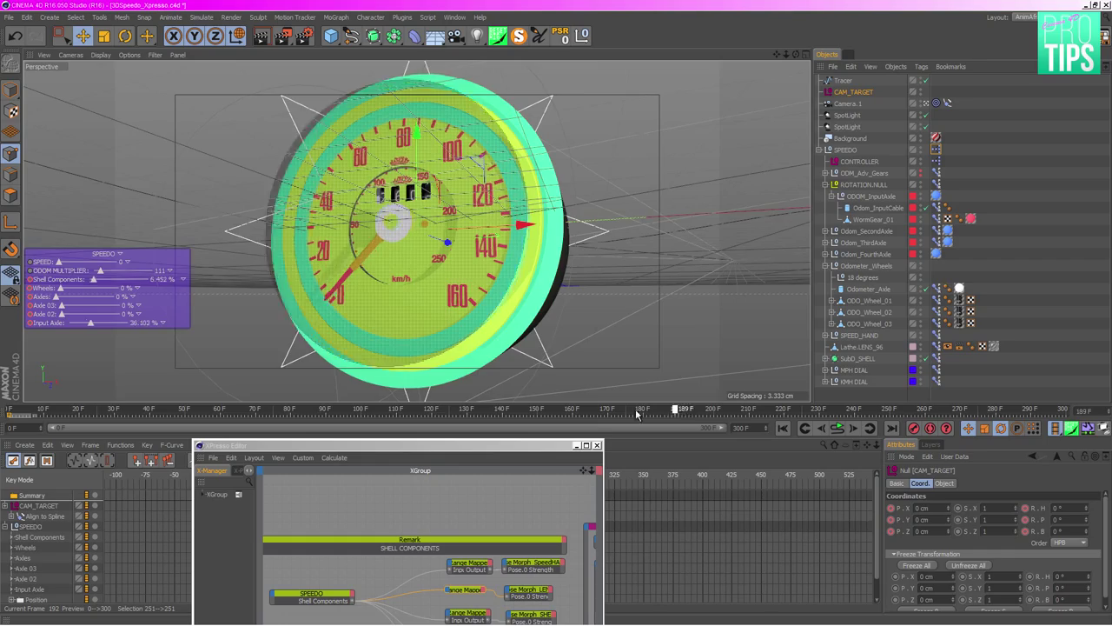
mouse_move(637, 414)
left_mouse_down()
mouse_move(120, 396)
mouse_move(635, 414)
mouse_move(369, 421)
mouse_move(128, 408)
mouse_move(693, 409)
mouse_move(435, 405)
mouse_move(109, 360)
mouse_move(351, 387)
mouse_move(157, 372)
mouse_move(194, 371)
left_mouse_up()
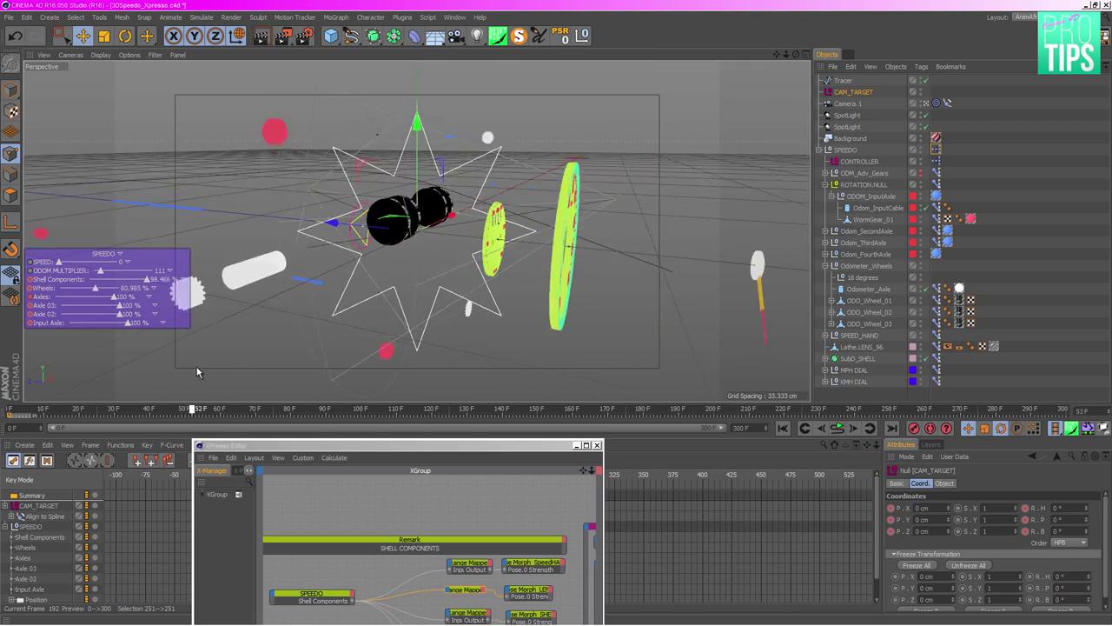
left_click_drag(197, 372, 237, 372)
mouse_move(306, 386)
left_mouse_down()
mouse_move(334, 388)
mouse_move(318, 393)
left_mouse_up()
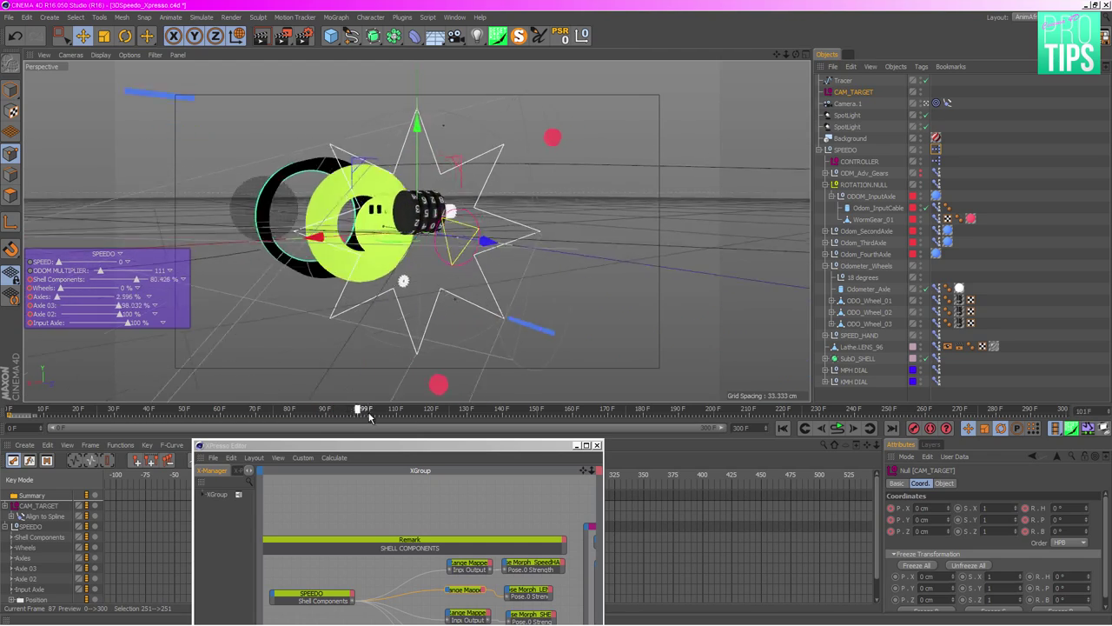
left_click_drag(369, 417, 305, 416)
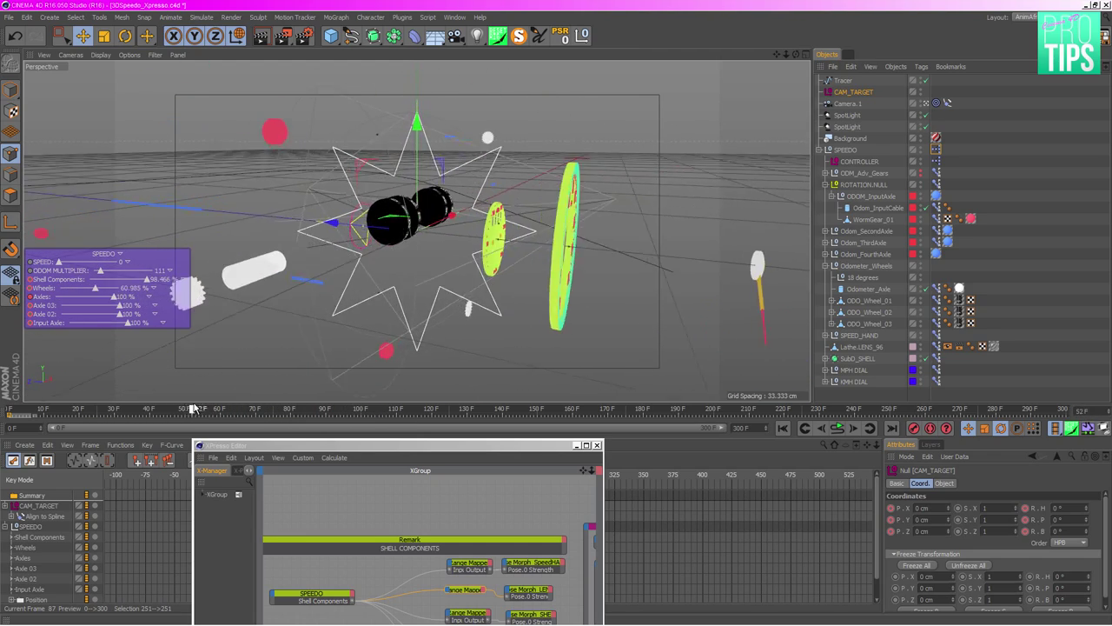
mouse_move(193, 409)
left_mouse_down()
mouse_move(442, 424)
mouse_move(366, 437)
mouse_move(279, 424)
left_mouse_up()
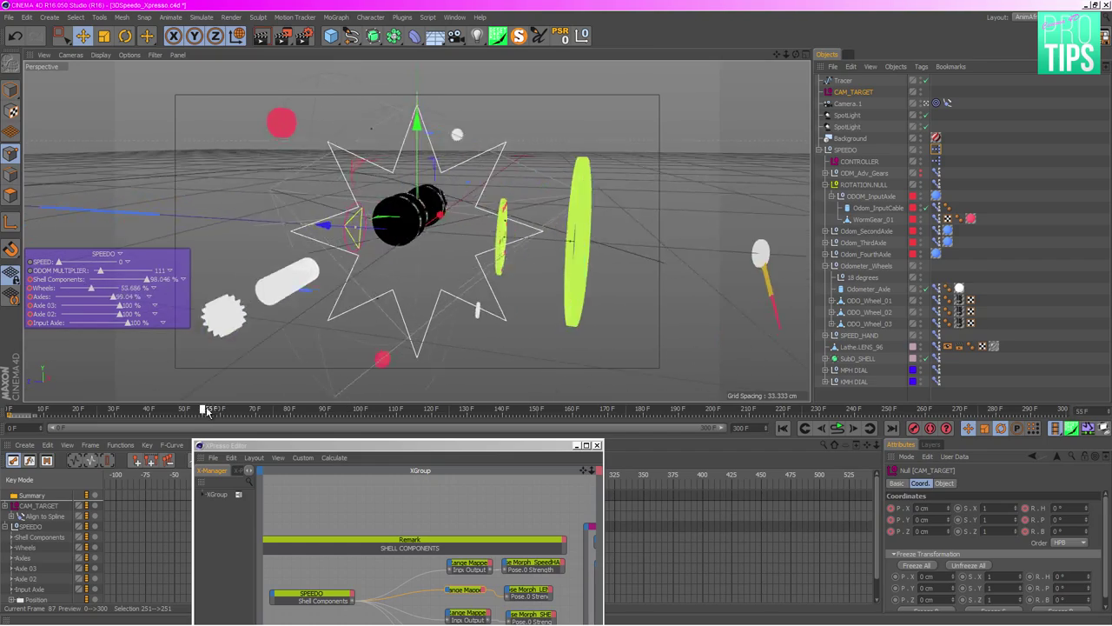
mouse_move(208, 412)
left_mouse_down()
mouse_move(410, 427)
mouse_move(669, 474)
left_mouse_up()
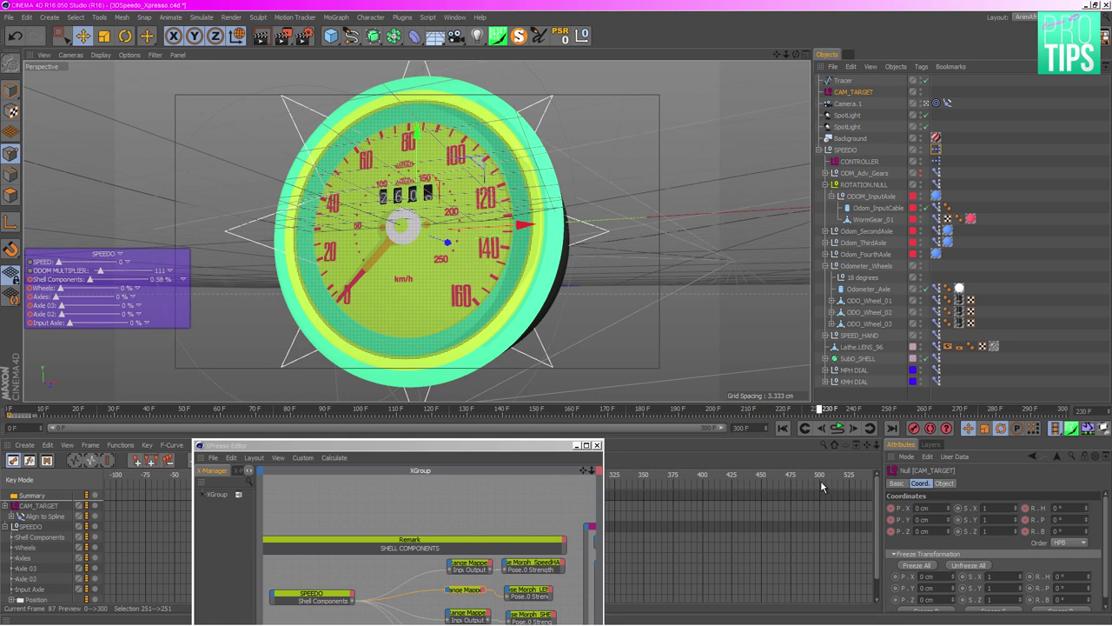
- Review the final parts closing into the housing from about frame 98 onward, and play the whole animation from frame 0
left_click_drag(684, 482, 372, 425)
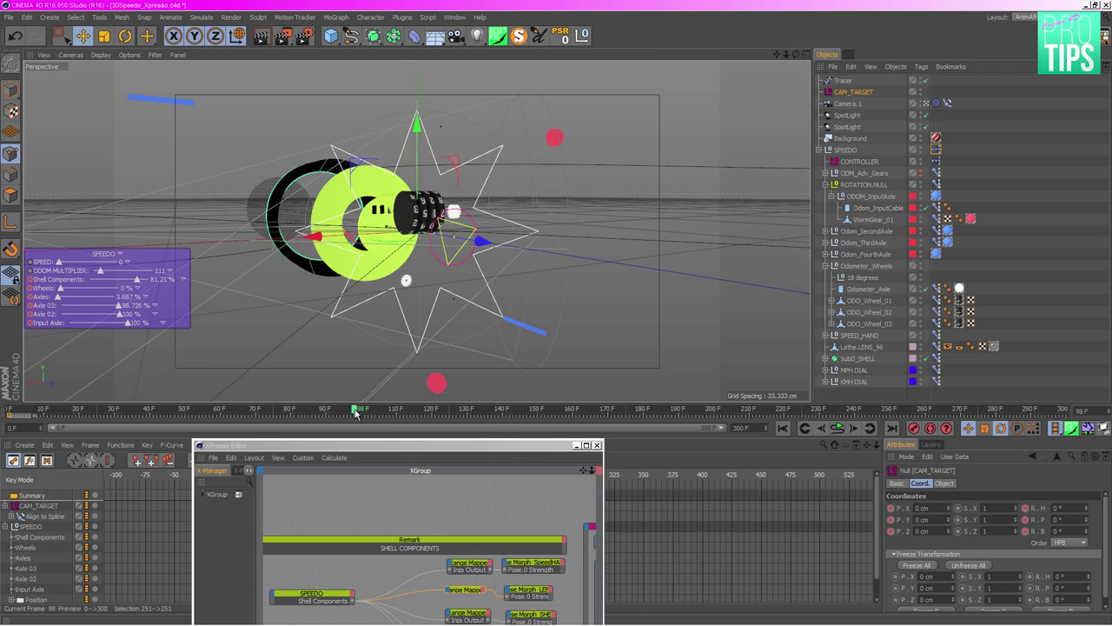
left_click_drag(391, 413, 539, 418)
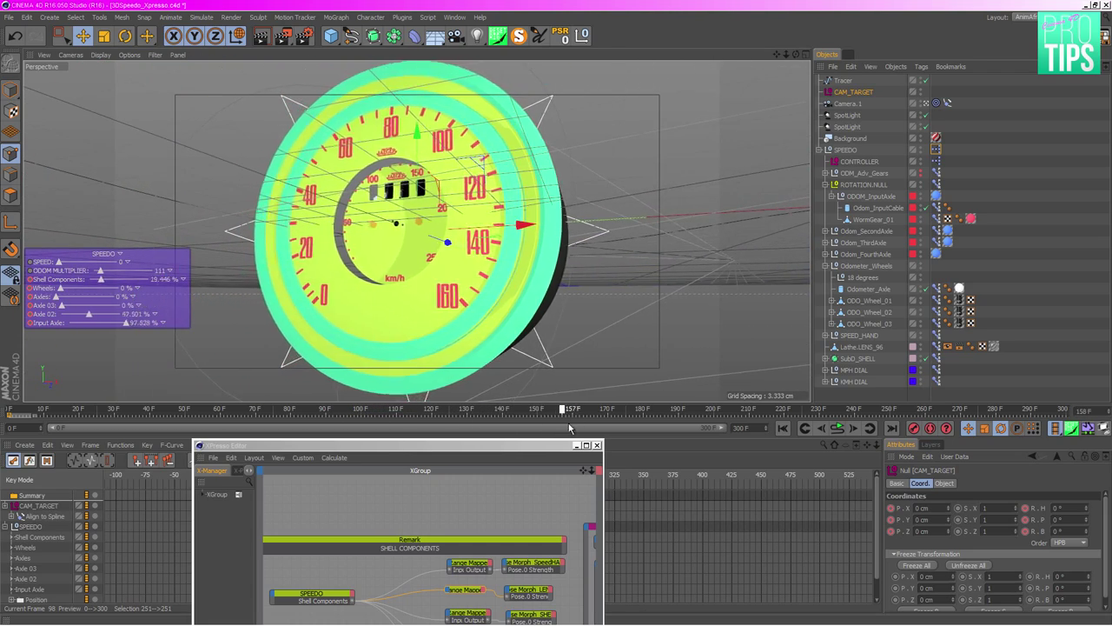
left_click_drag(614, 427, 658, 430)
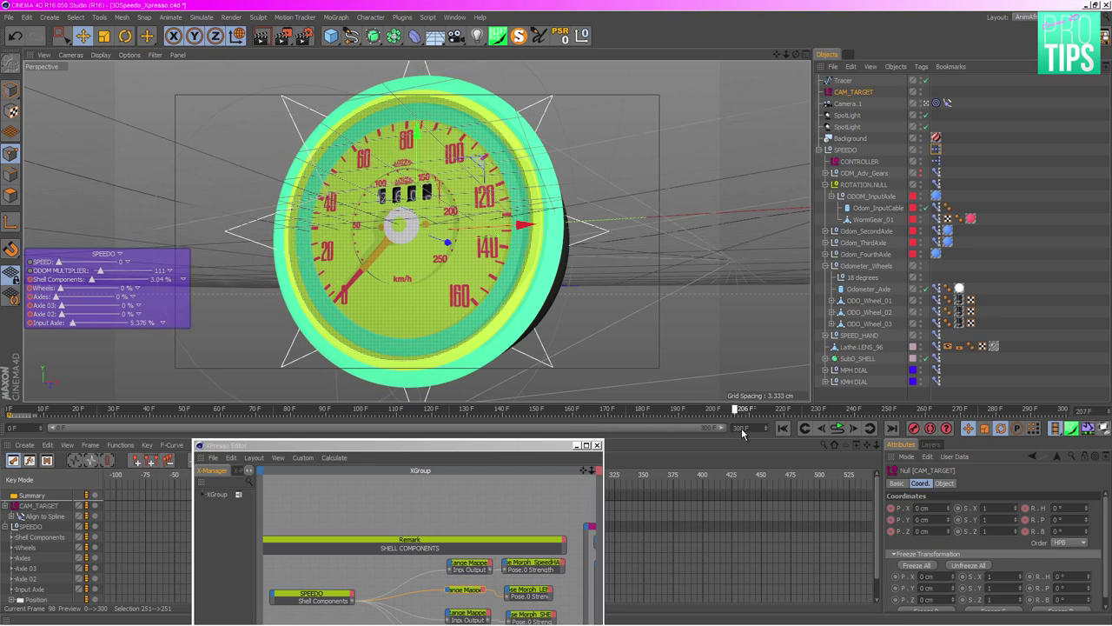
mouse_move(879, 421)
left_mouse_down()
mouse_move(904, 415)
mouse_move(7, 408)
left_mouse_up()
key("F8")
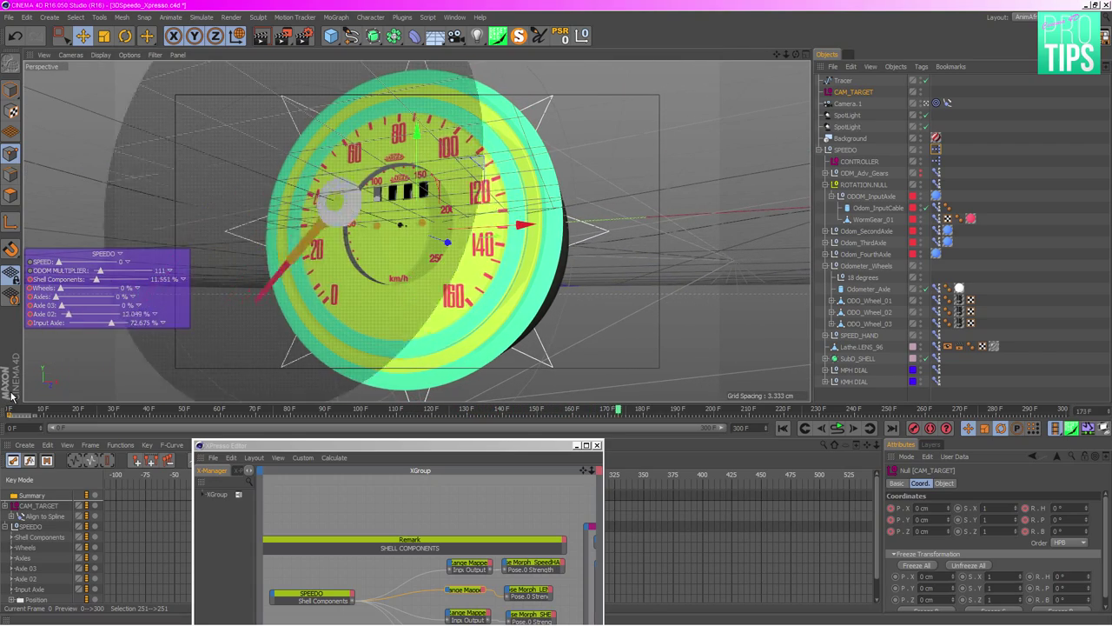
- Leave the Camera.1 view and orbit behind the housing to examine the gears and axles assembling during playback from several frames
left_click(934, 102)
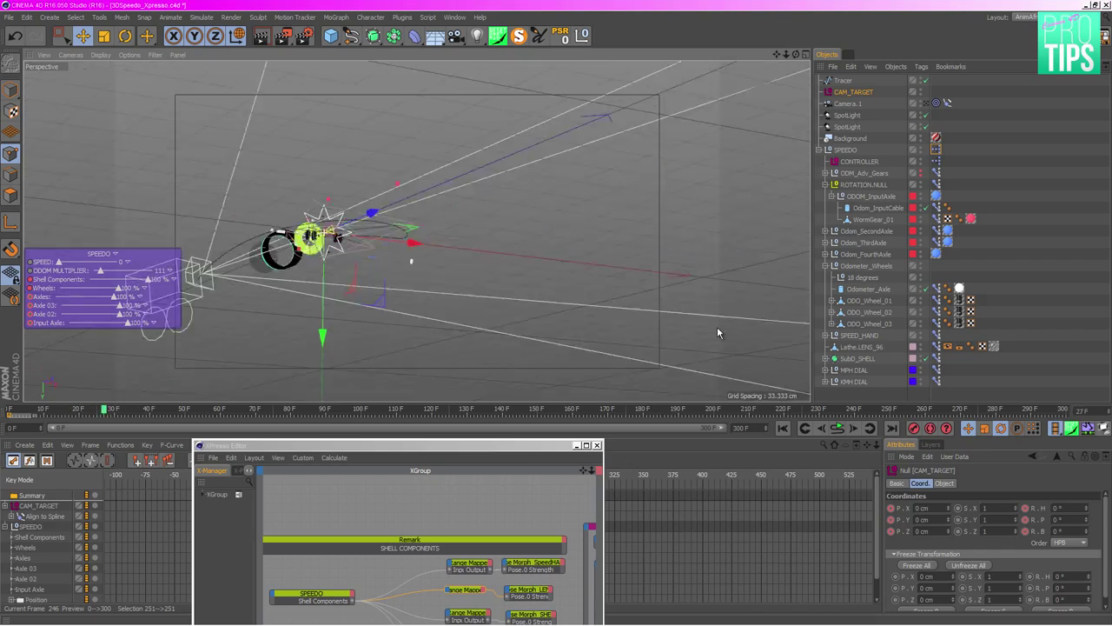
left_click_drag(556, 350, 321, 222, "alt")
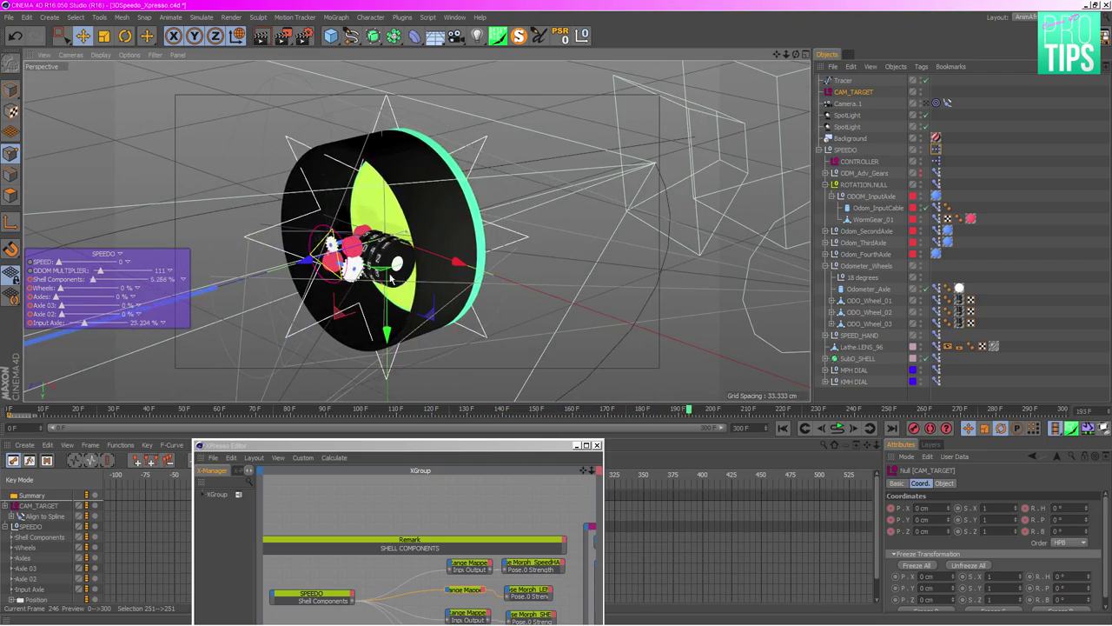
left_click(400, 412)
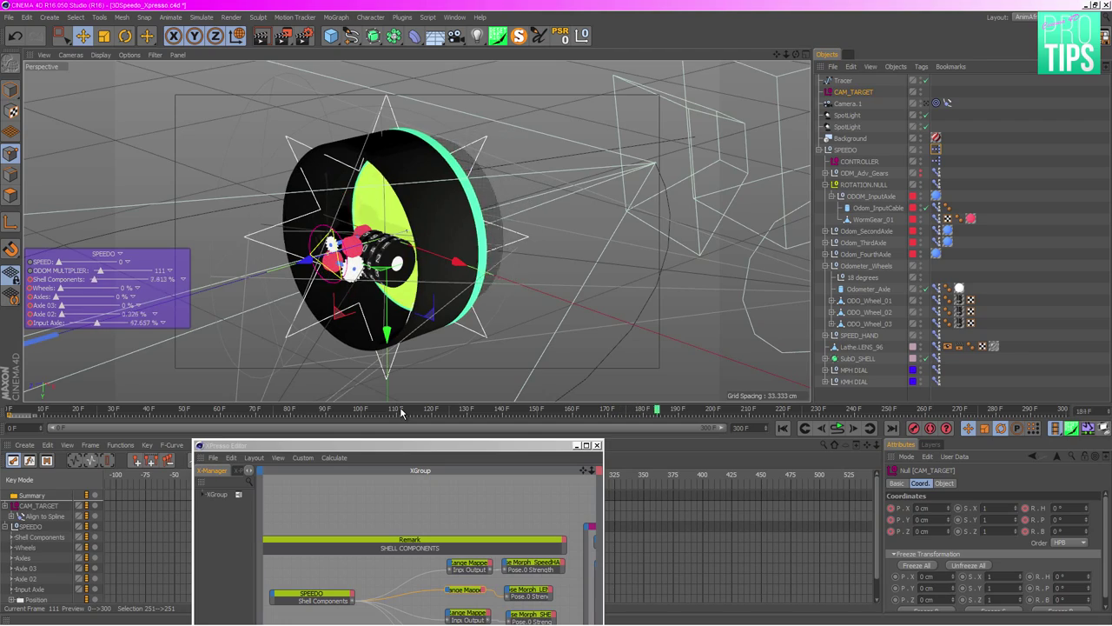
left_click_drag(305, 327, 374, 322, "alt")
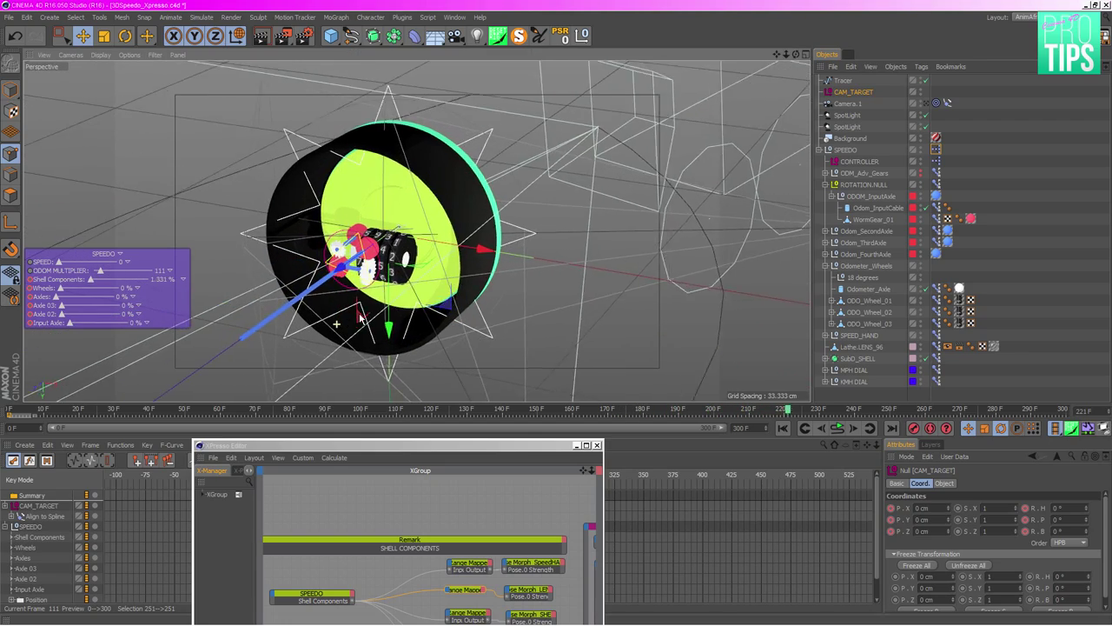
scroll(399, 322, "up", 6)
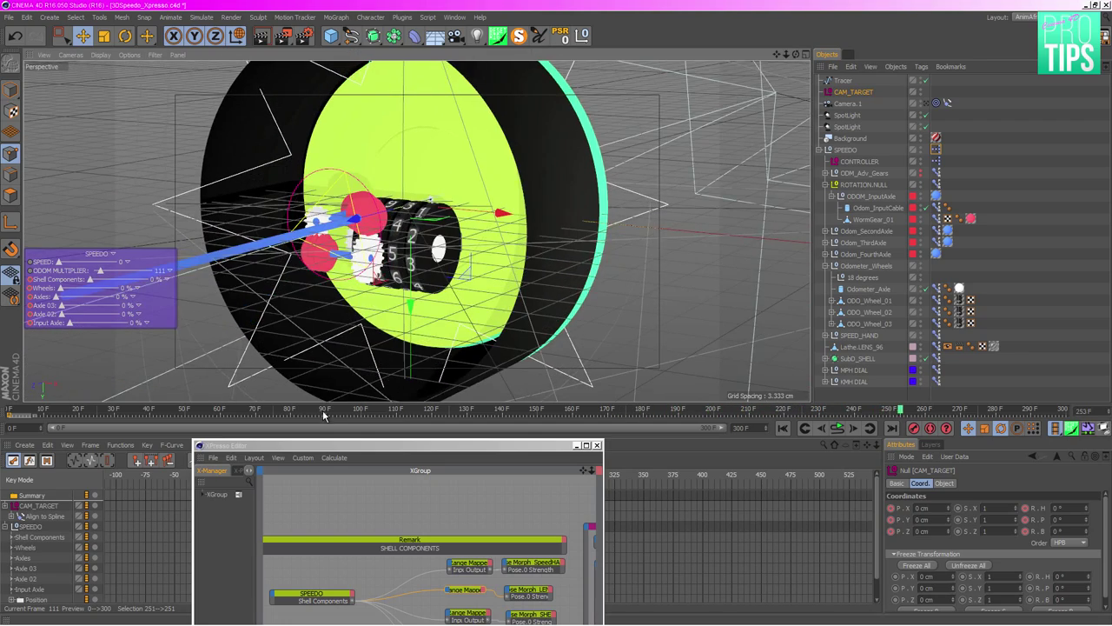
left_click(111, 415)
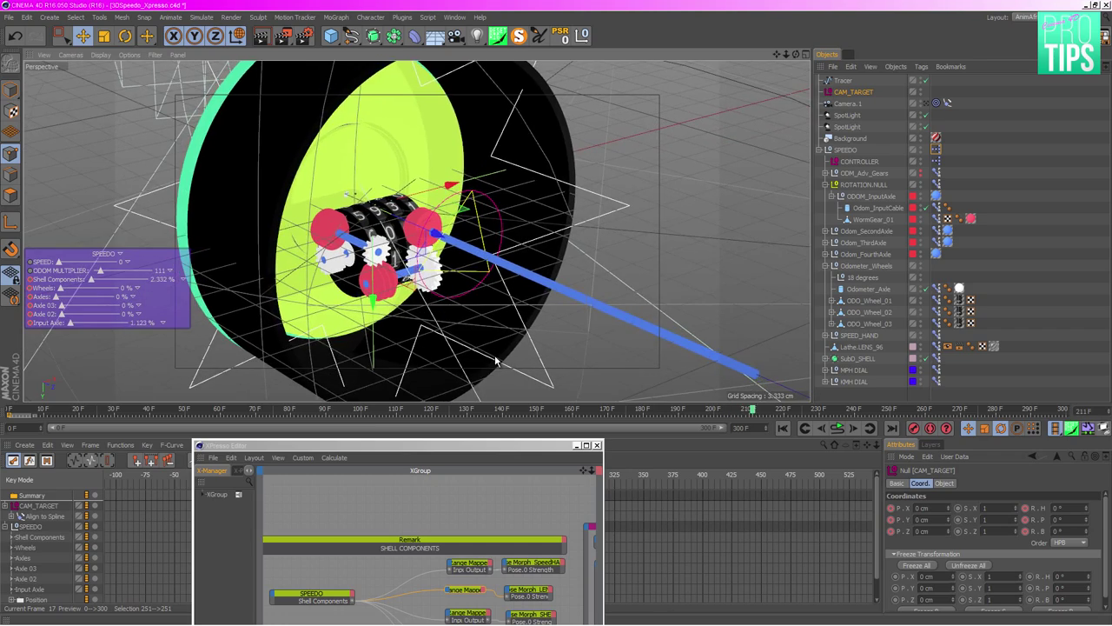
left_click(383, 410)
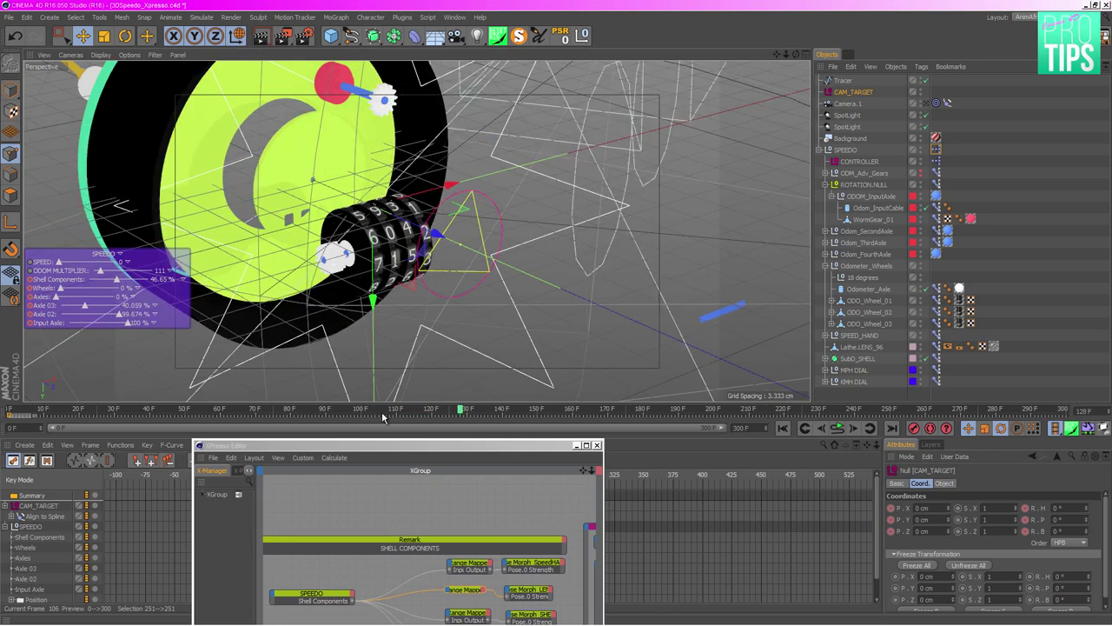